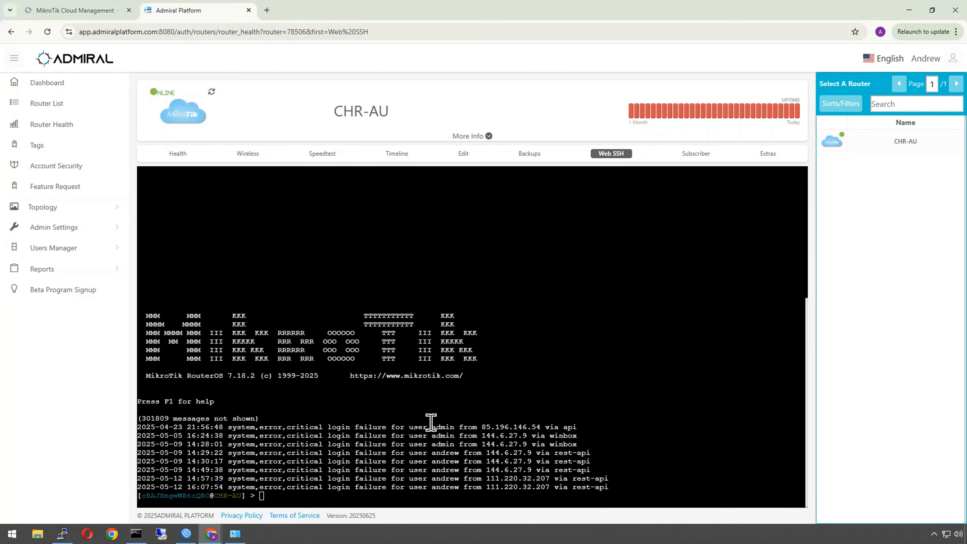
Step: Open the WiFi interface list on the CAPsMAN controller
click(685, 153)
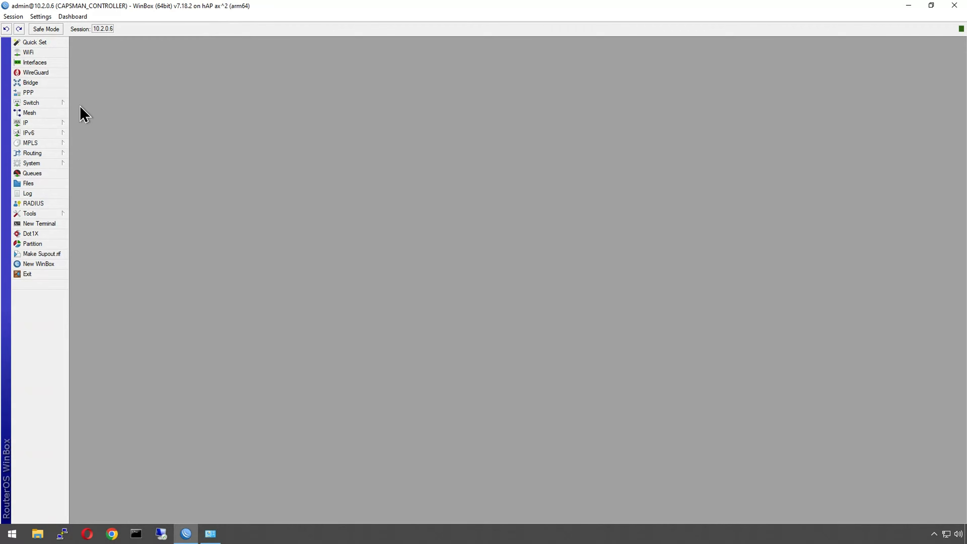
click(29, 52)
click(166, 272)
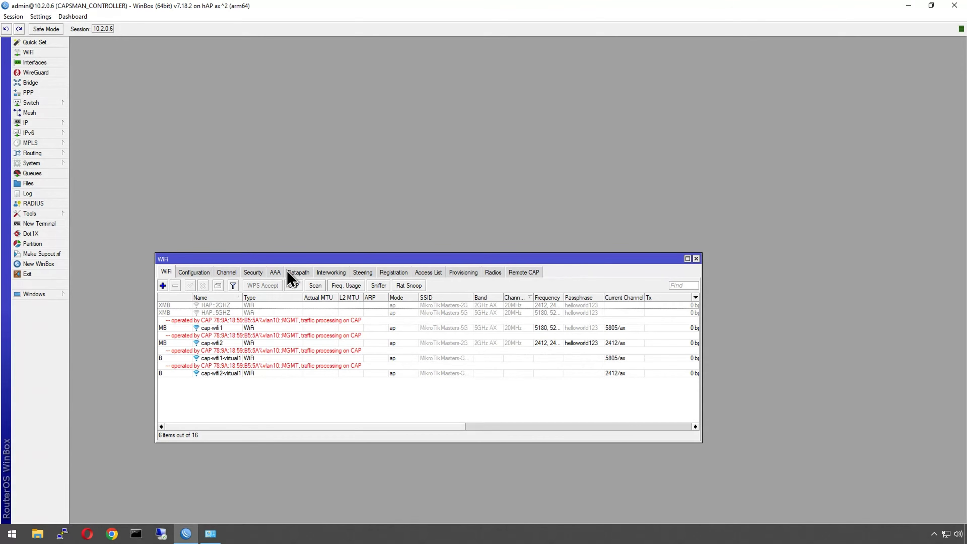
Step: Inspect the WiFi datapath entries dp-guest-v30 and dp-main-v20, then the security profiles
click(296, 272)
click(189, 306)
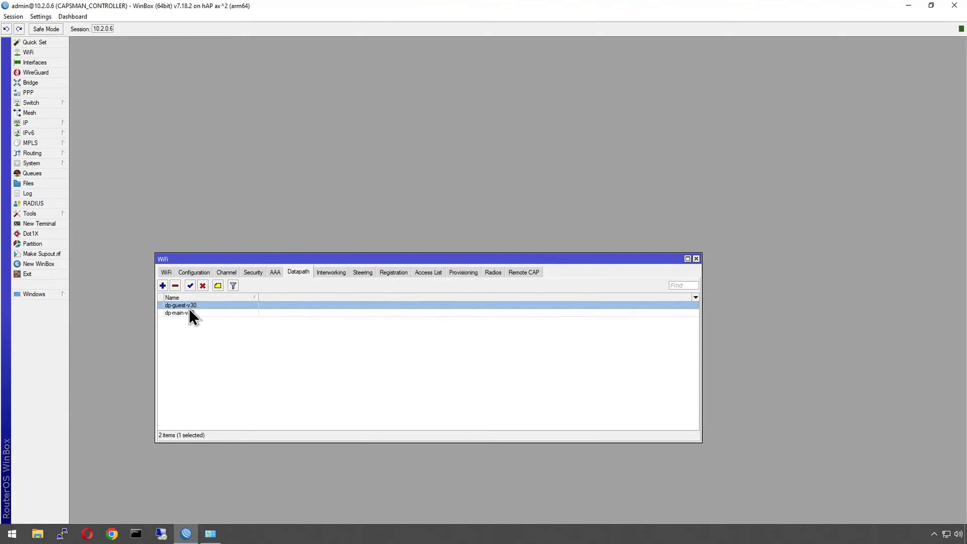
click(200, 313)
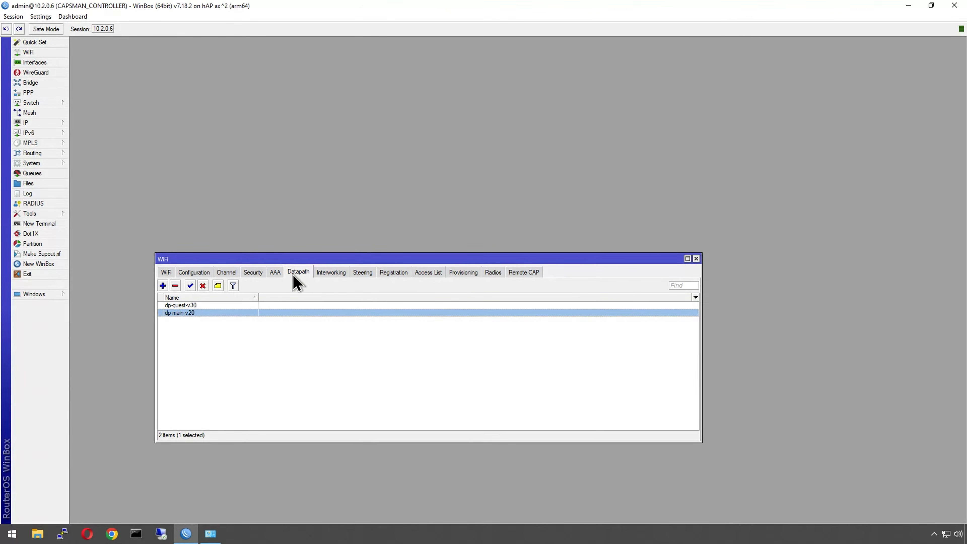
click(244, 305)
click(256, 272)
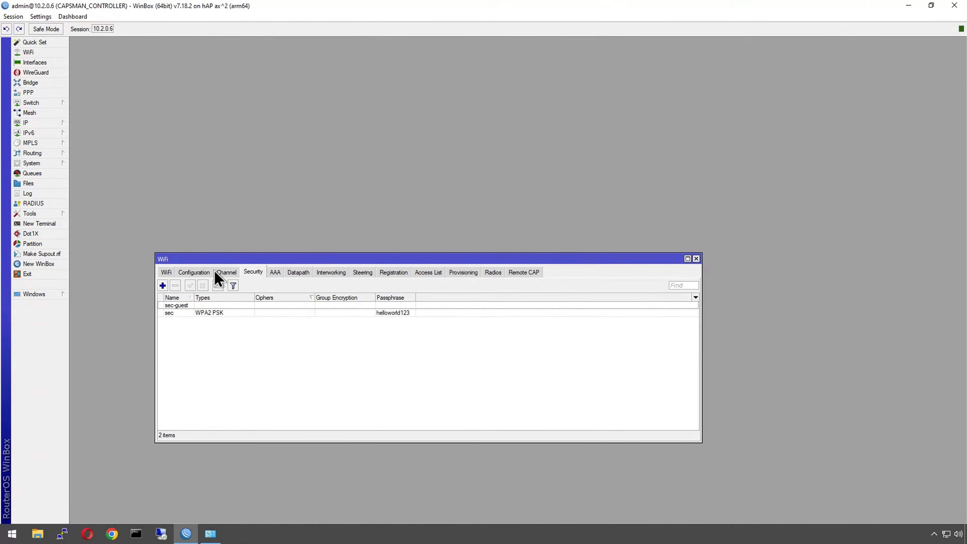
Step: Review the WiFi configuration profiles, widening the Name and SSID columns
click(189, 272)
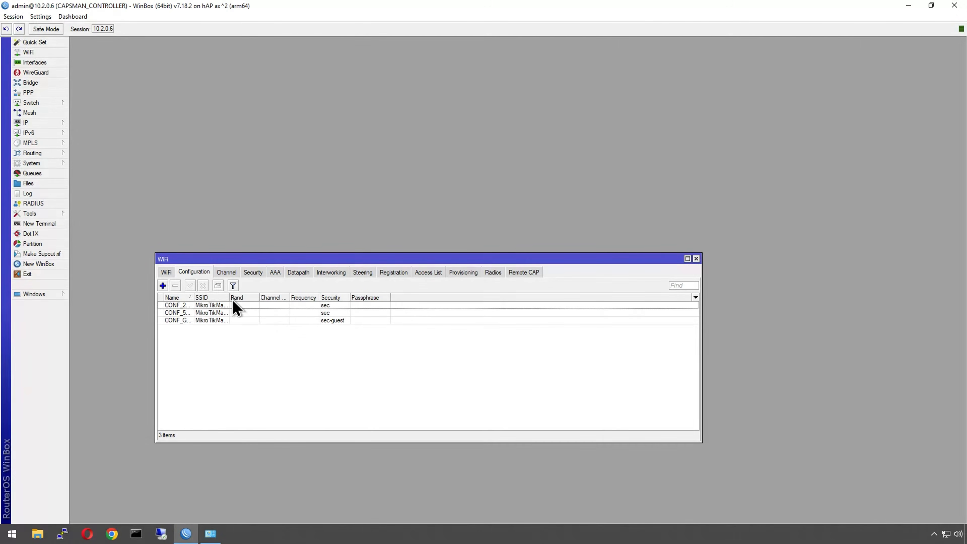
drag(231, 300, 267, 320)
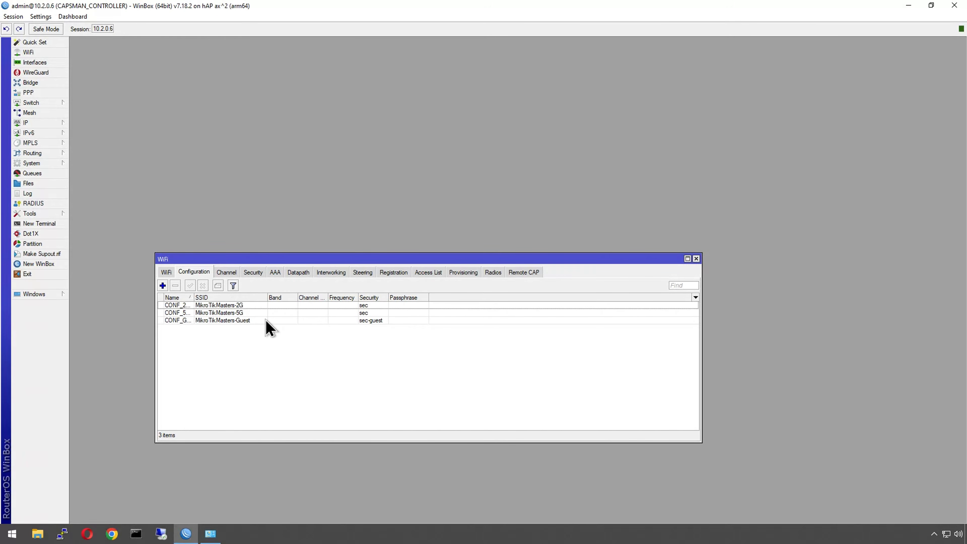
drag(193, 297, 214, 300)
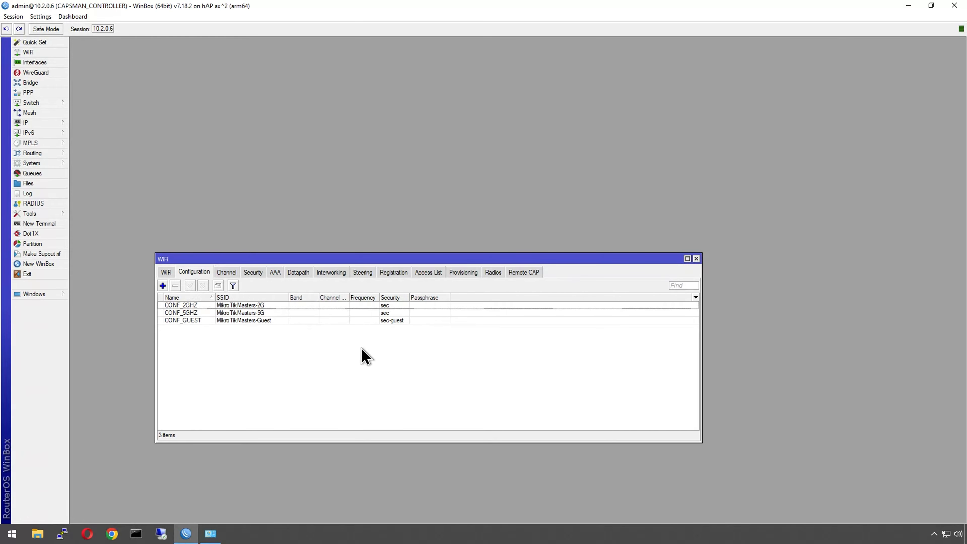
Step: Move the WiFi window up and open the sec security profile's settings
click(166, 272)
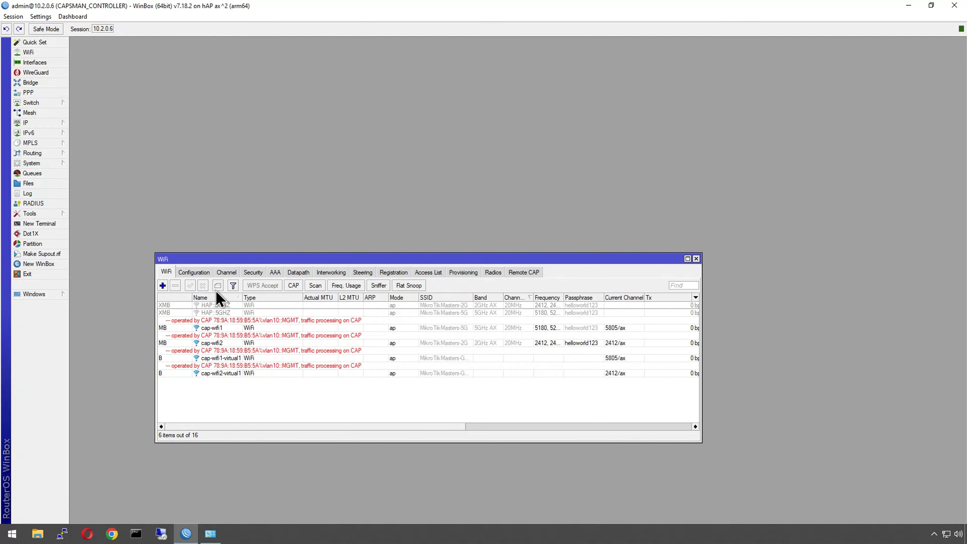
drag(228, 255, 214, 209)
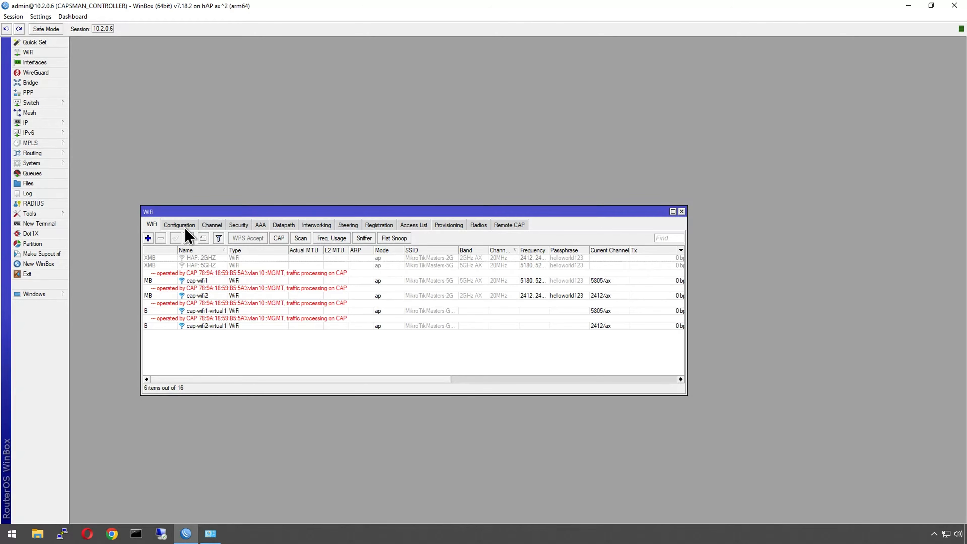
click(240, 225)
double_click(213, 274)
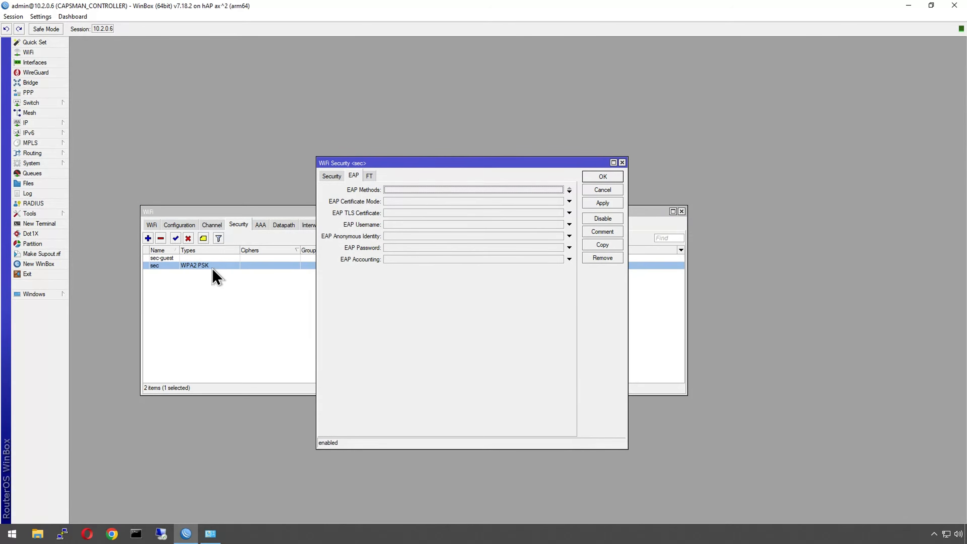
click(337, 176)
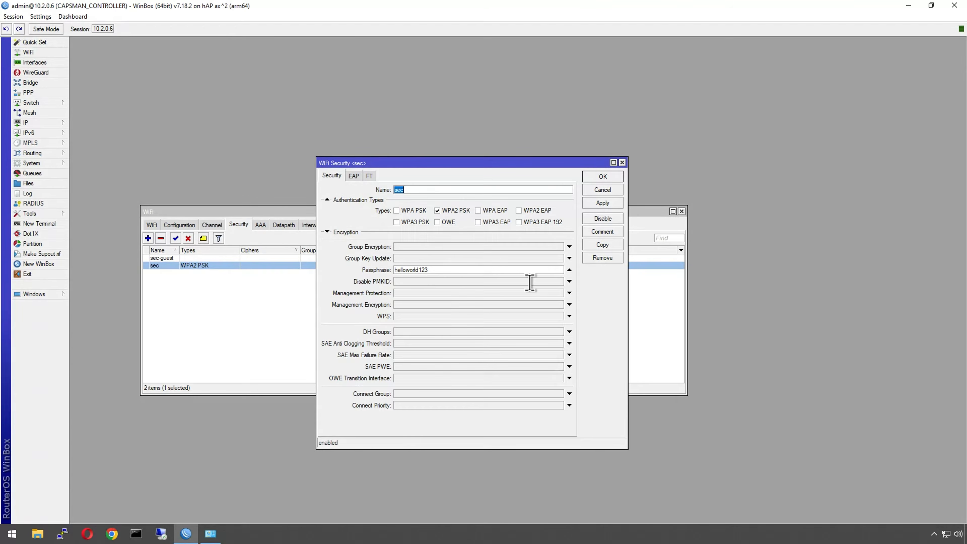
Step: Disconnect the PC from the MikroTikMasters-2G Wi-Fi network and reconnect it, submitting the network security key
click(947, 533)
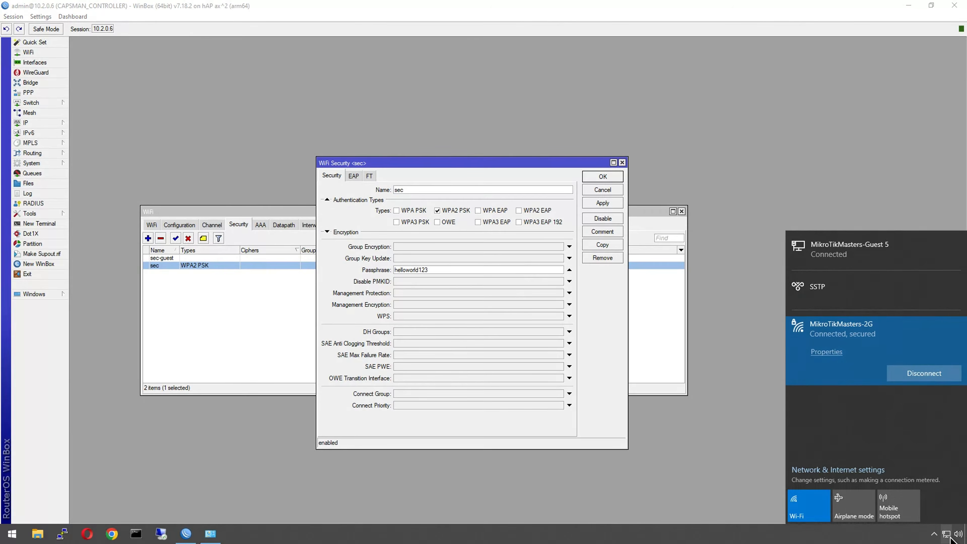
click(857, 331)
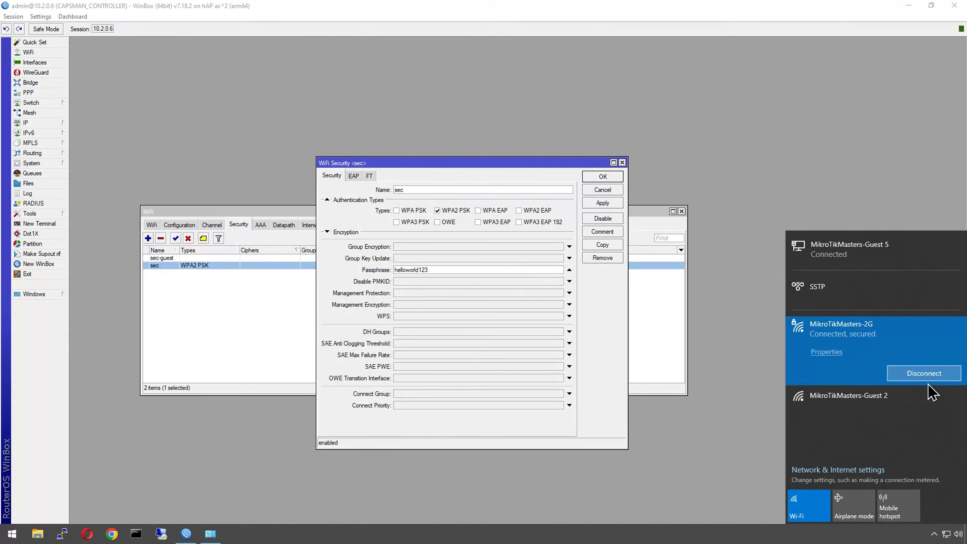
click(922, 373)
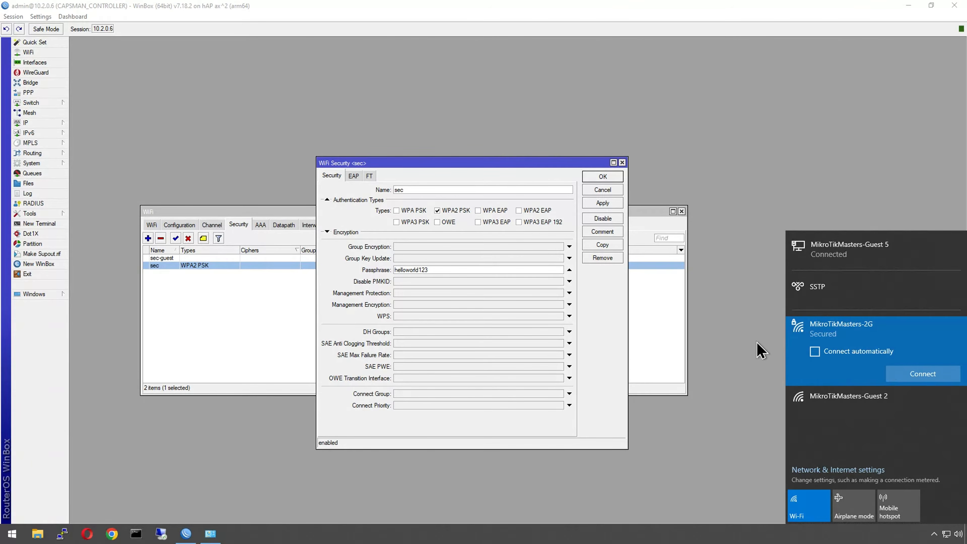
right_click(811, 363)
click(833, 404)
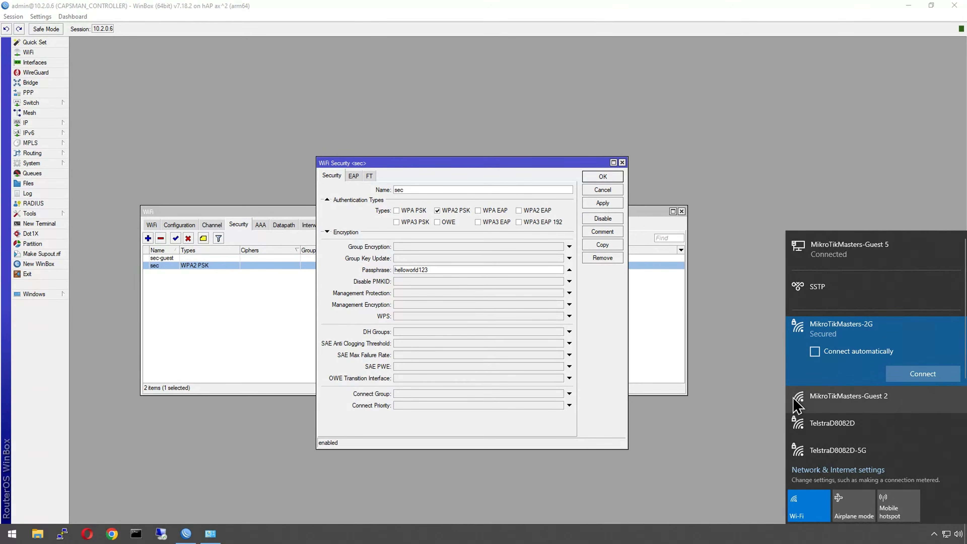
click(738, 398)
click(945, 533)
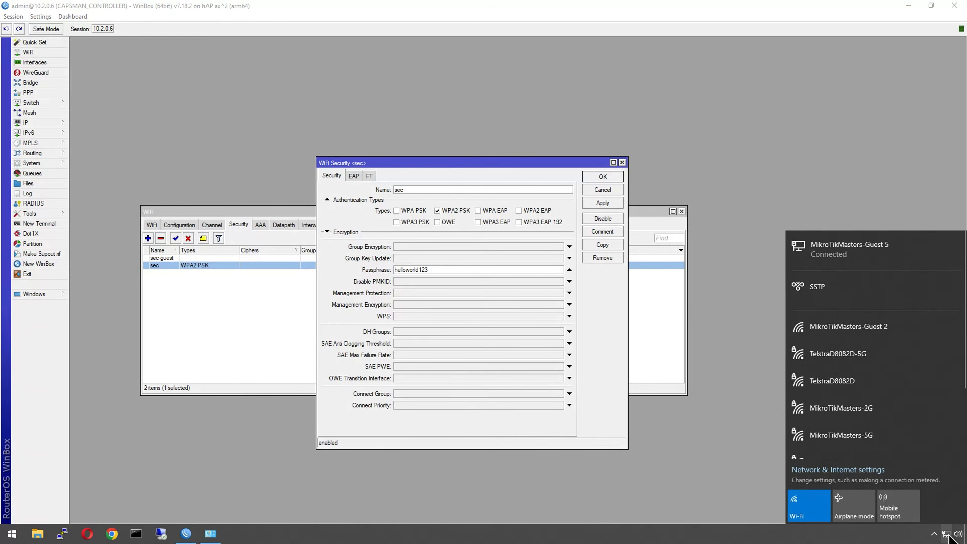
click(871, 408)
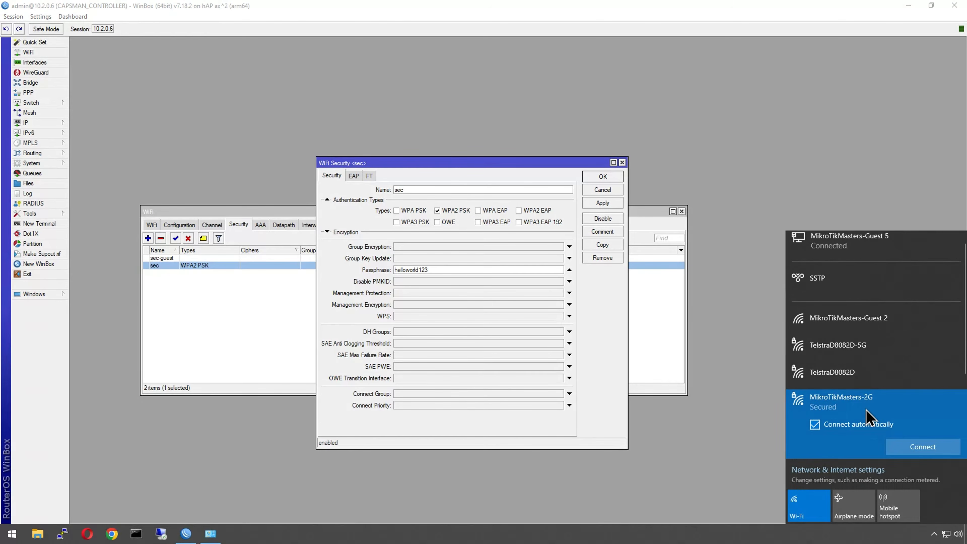
click(924, 450)
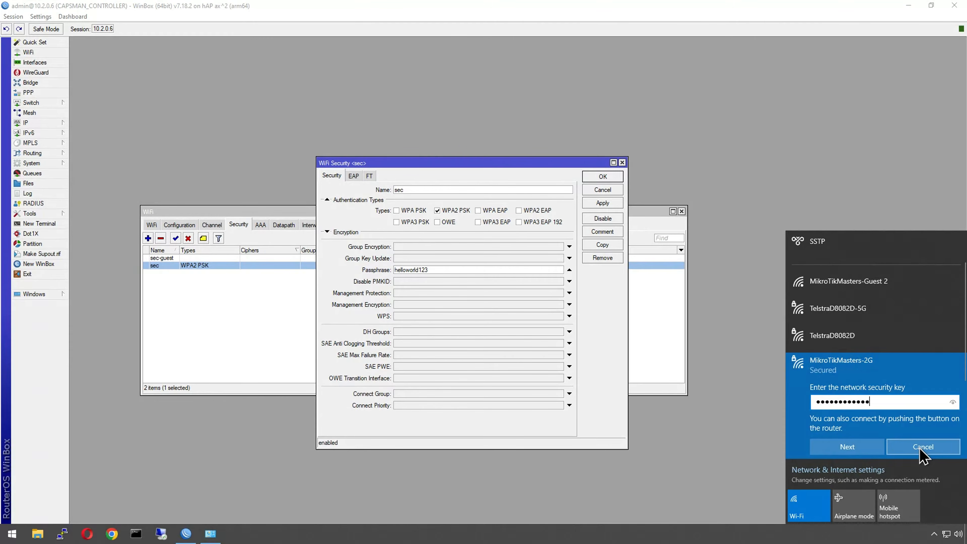
click(953, 406)
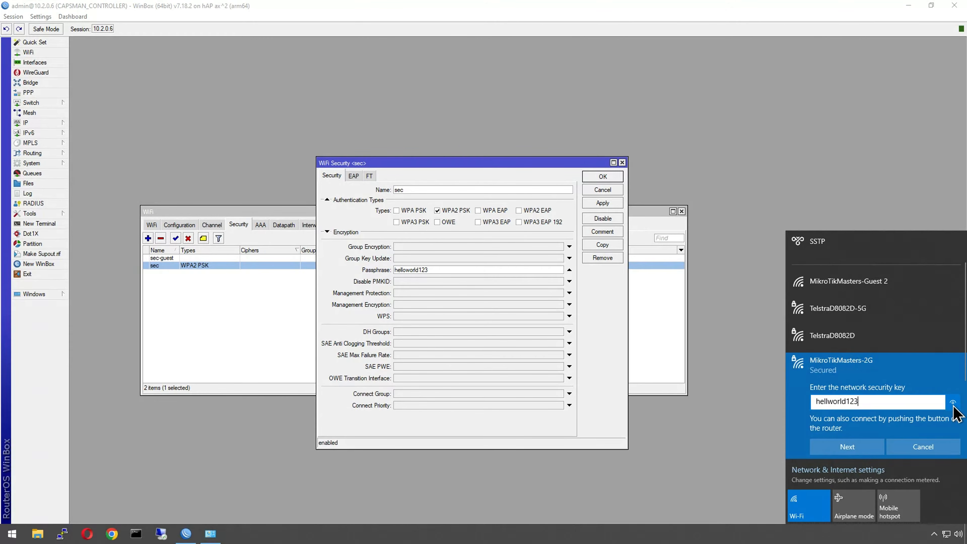
click(847, 446)
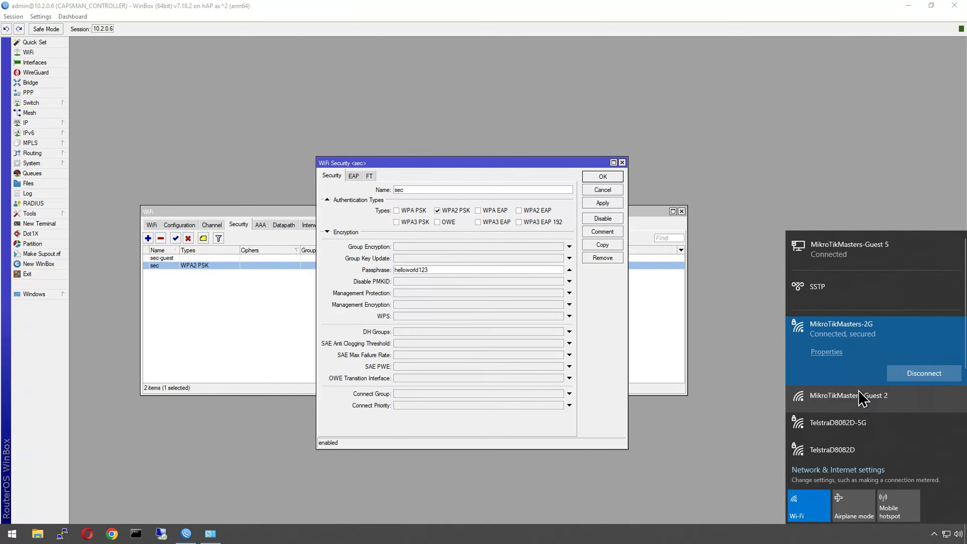
Step: Run ipconfig in a Command Prompt window
click(136, 534)
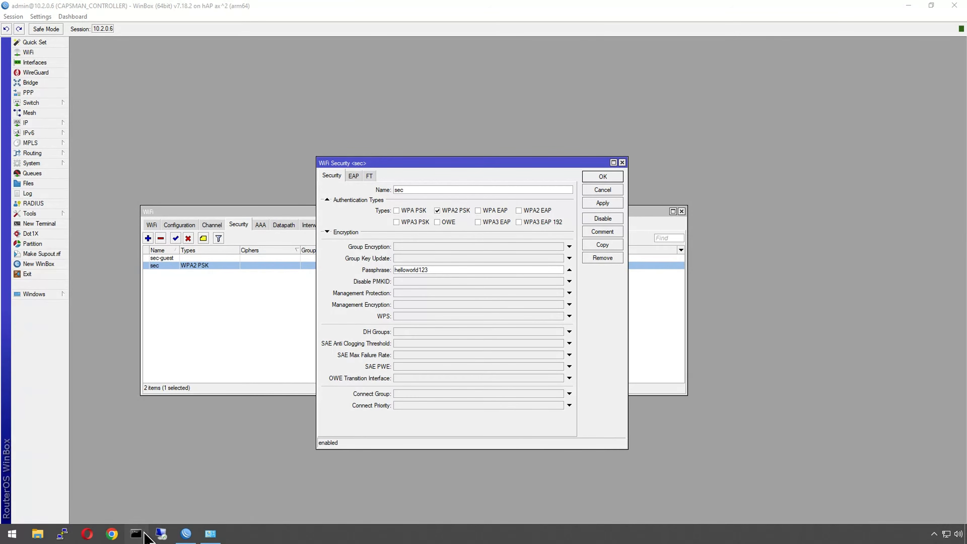
text(ipconf)
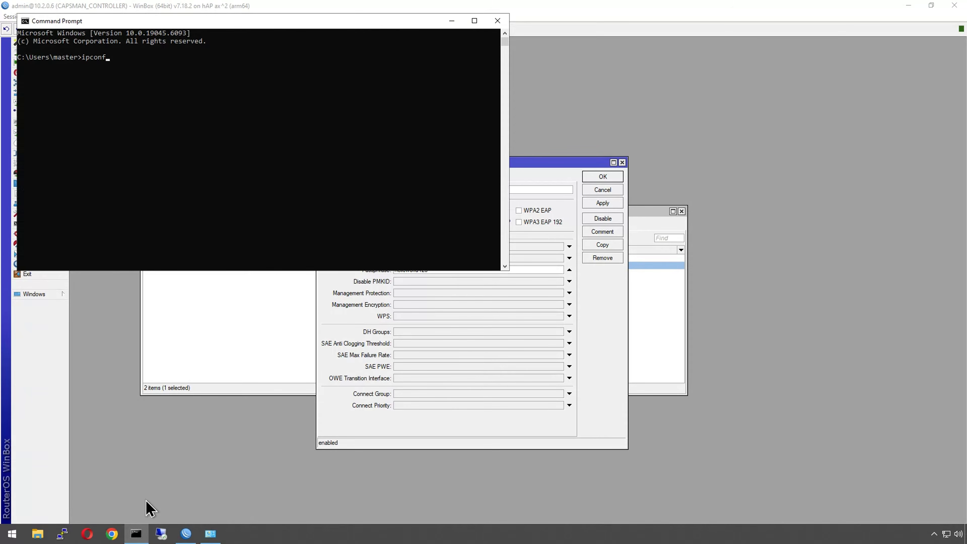
text(ig)
key(Return)
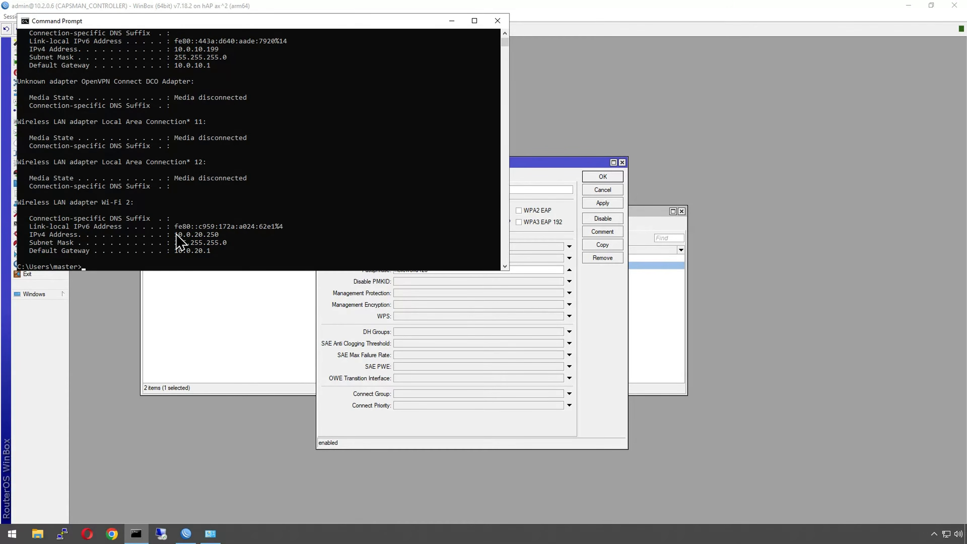
Step: Highlight the Wi-Fi adapter's IPv4 address, then review the router's IP address list and close it
drag(175, 235, 209, 237)
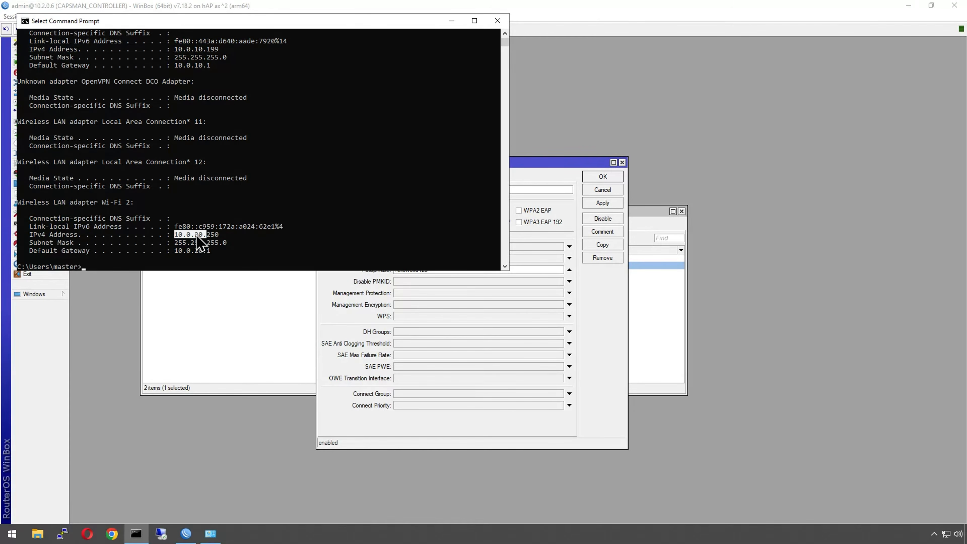
click(114, 283)
click(42, 124)
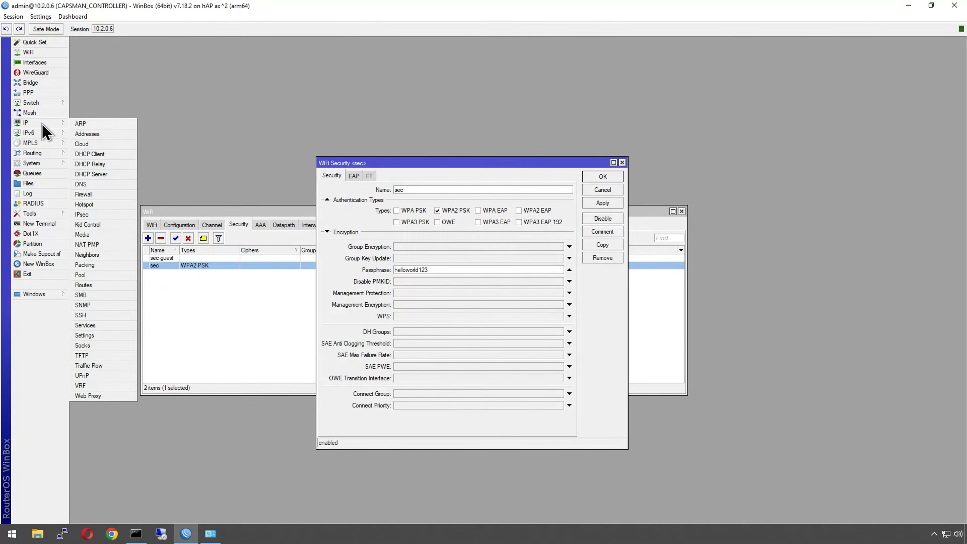
click(95, 134)
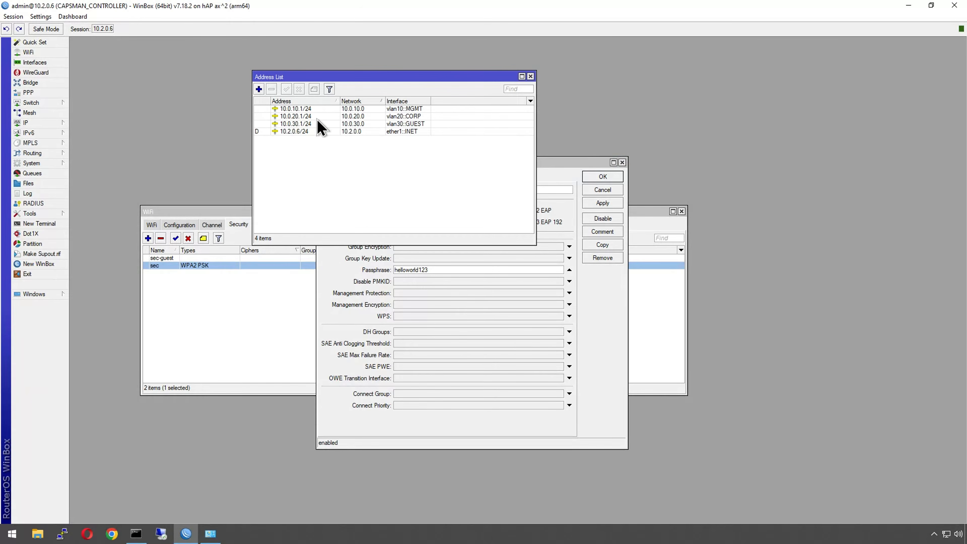
click(530, 77)
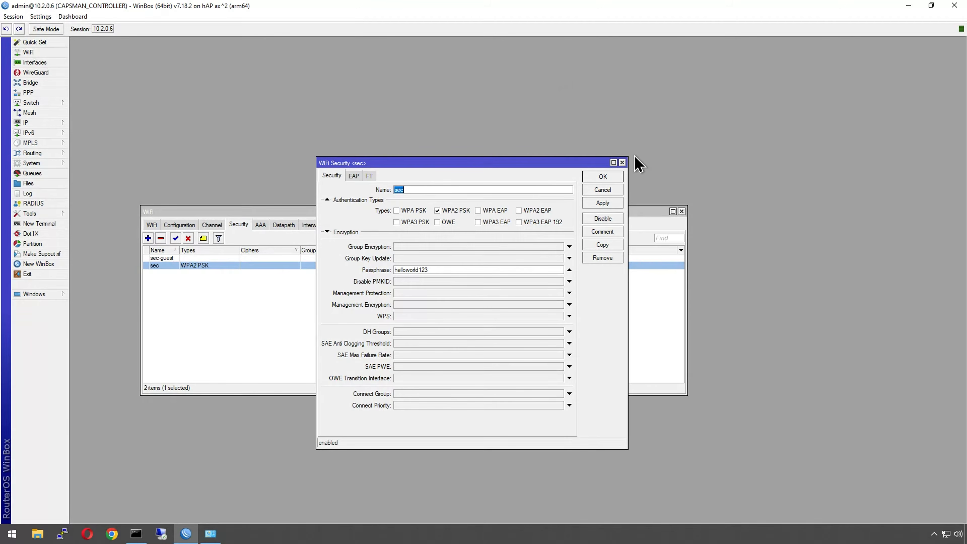
Step: Close the sec profile dialog, open a new router terminal, and move and enlarge its window
click(623, 163)
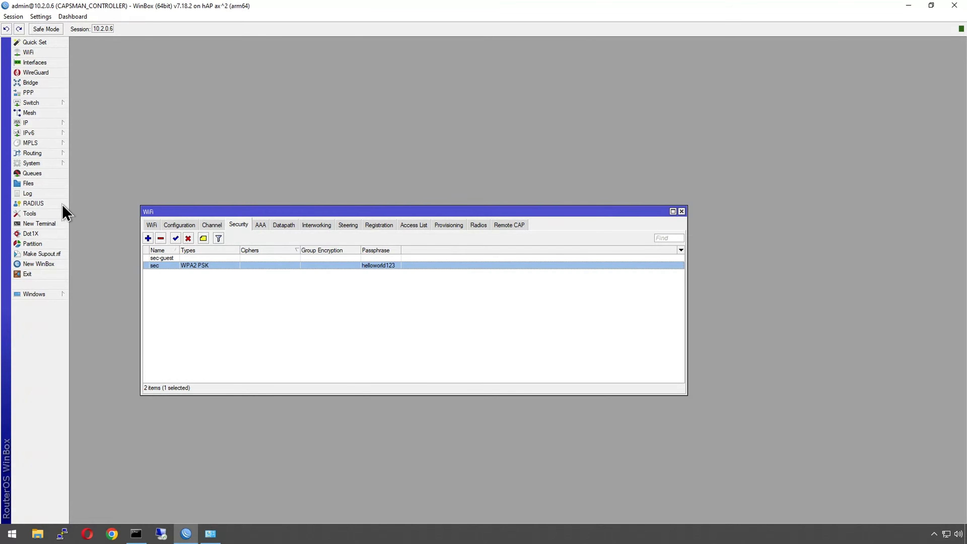
drag(197, 215, 182, 63)
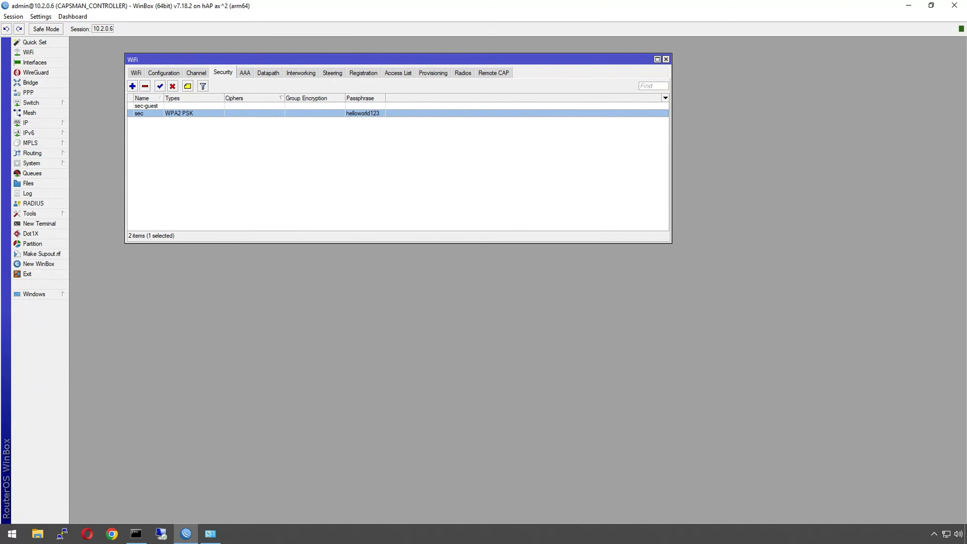
click(42, 223)
drag(475, 301, 290, 189)
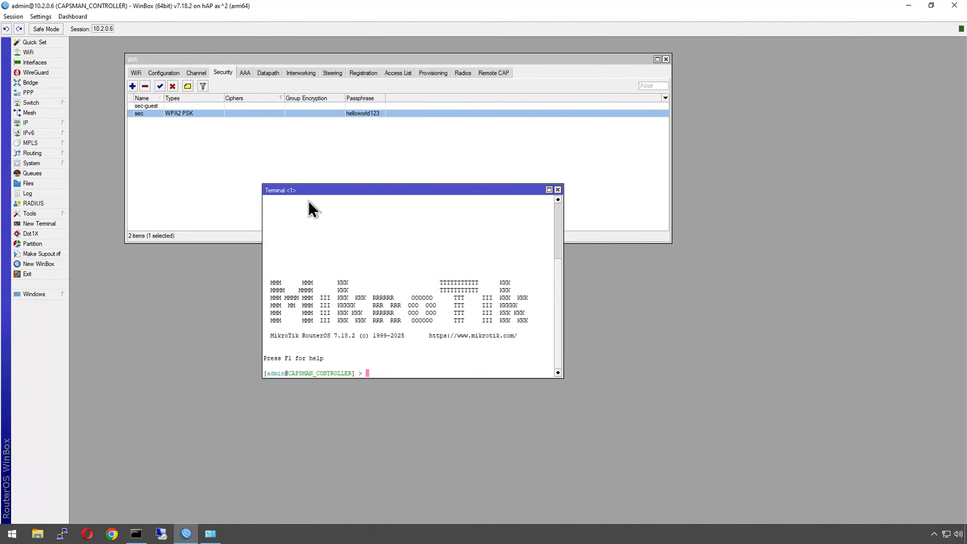
drag(563, 378, 674, 415)
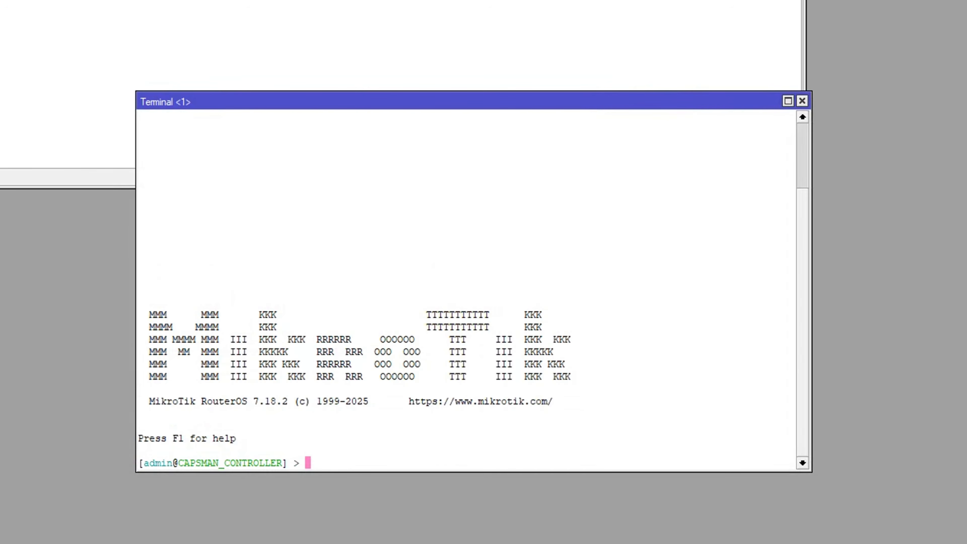
Step: In the terminal, add a multi-passphrase entry in group MGMT with its passphrase
text(erface/wi)
key(Tab)
key(Tab)
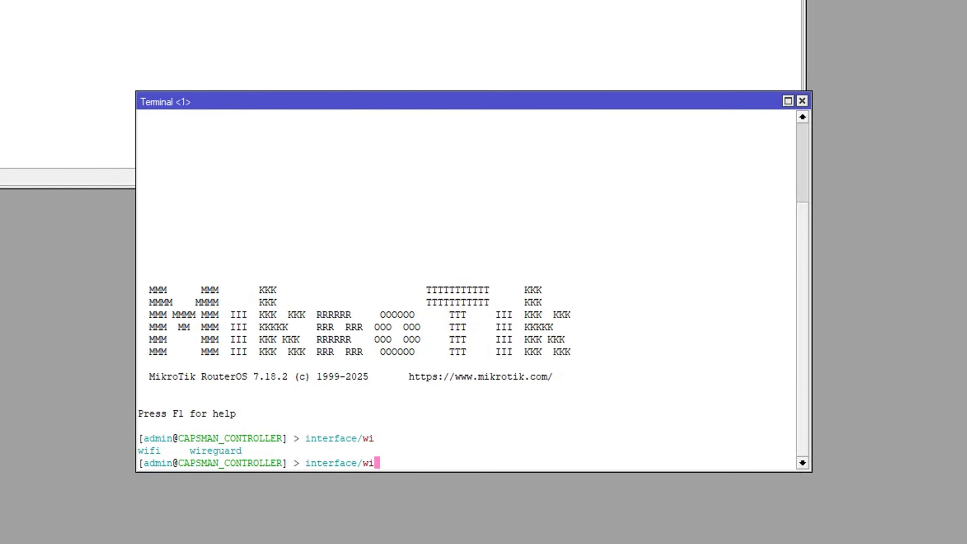
text(fi/security/mu)
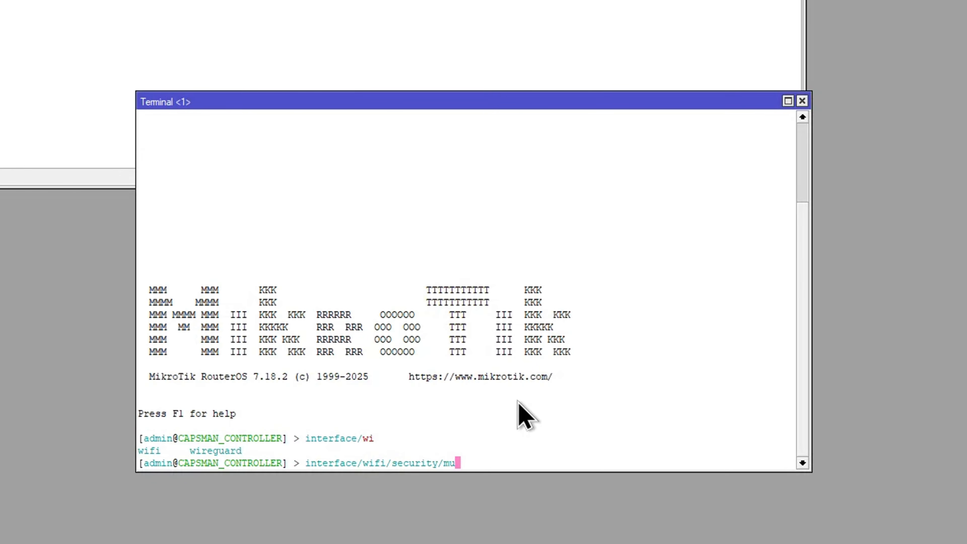
key(Tab)
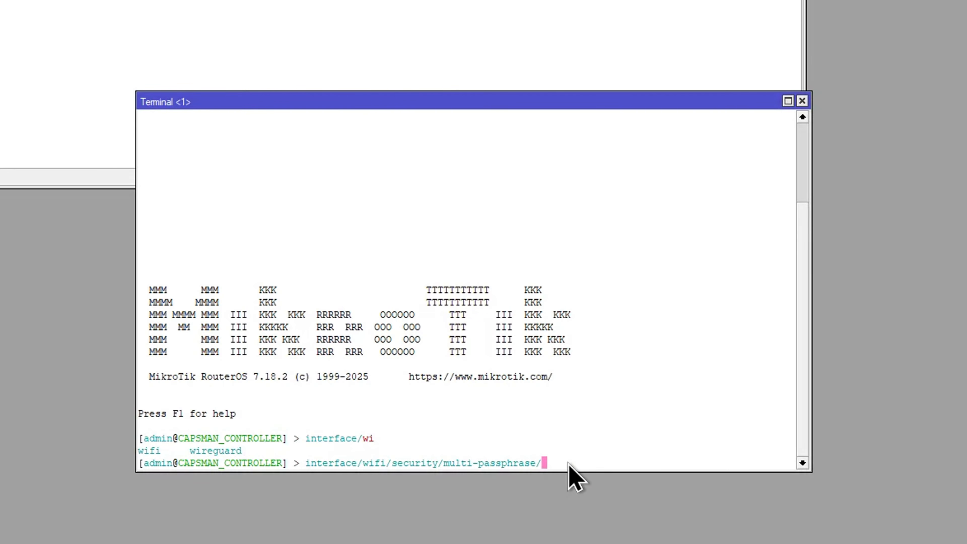
text(add)
key(Tab)
key(Tab)
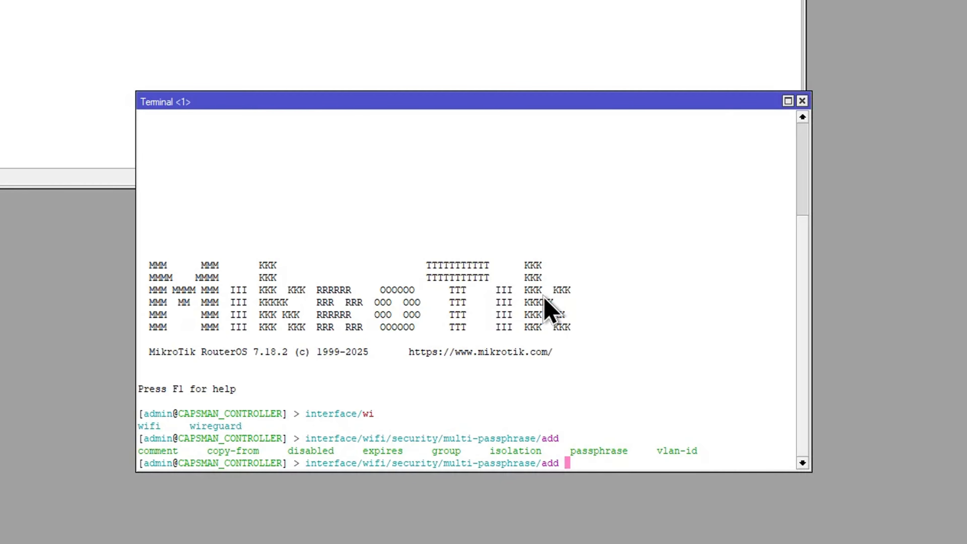
text(MGMT)
text(=)
text(MGMT pass)
key(Tab)
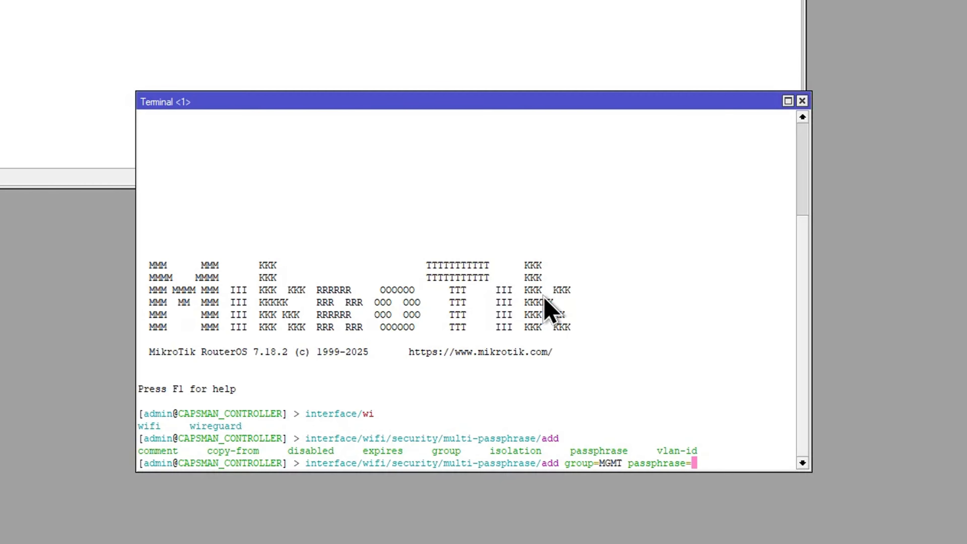
text(helloworld1)
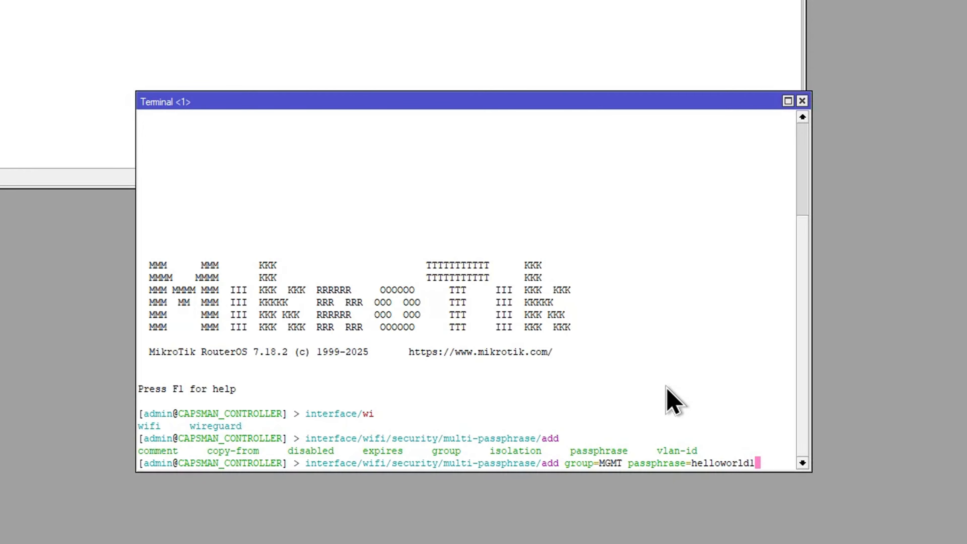
key(Return)
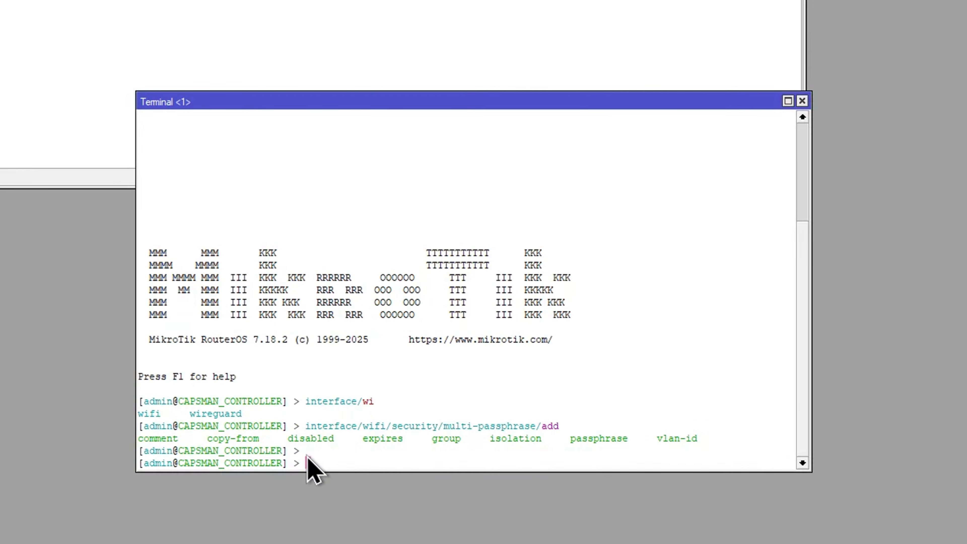
Step: Print the WiFi security multi-passphrase list and highlight its output
key(ctrl+v)
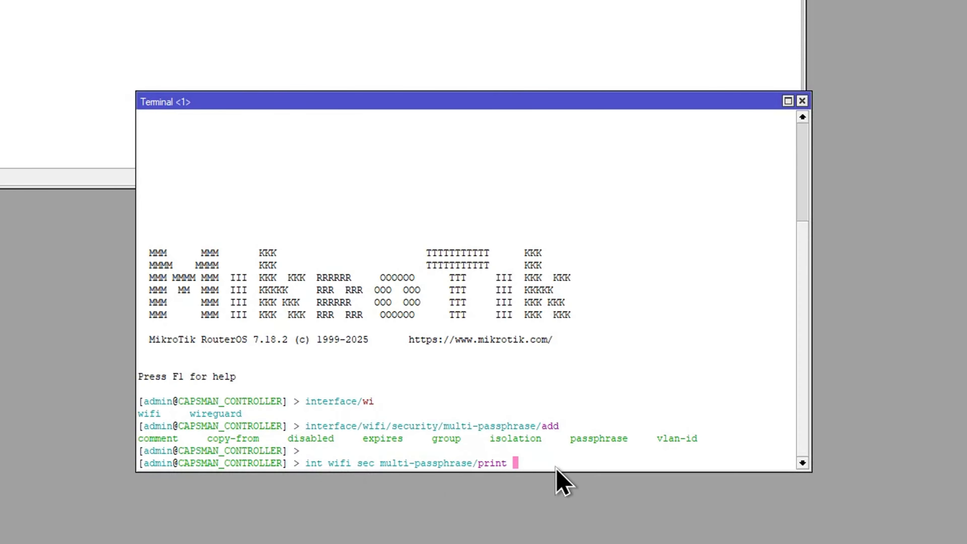
key(Down)
key(Up)
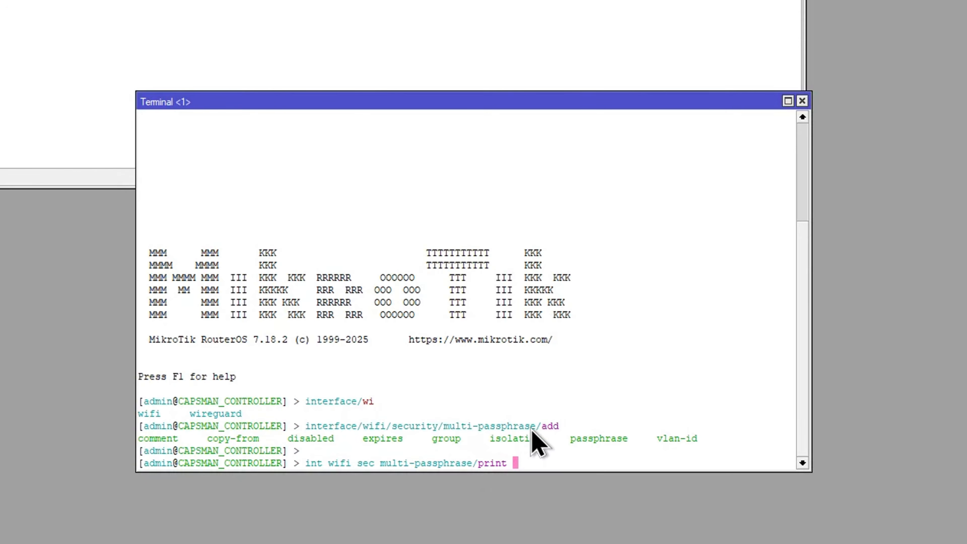
key(Return)
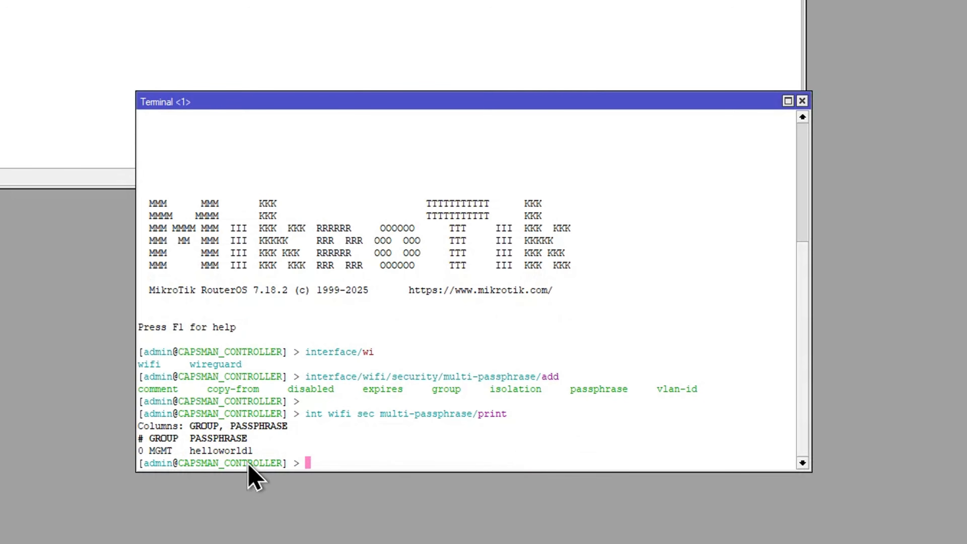
drag(232, 447, 95, 441)
click(220, 447)
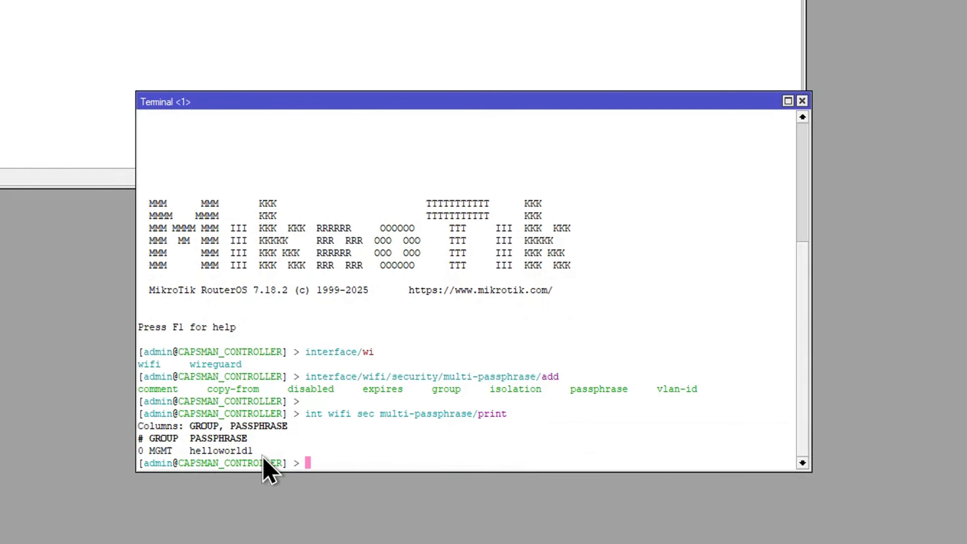
drag(261, 453, 118, 428)
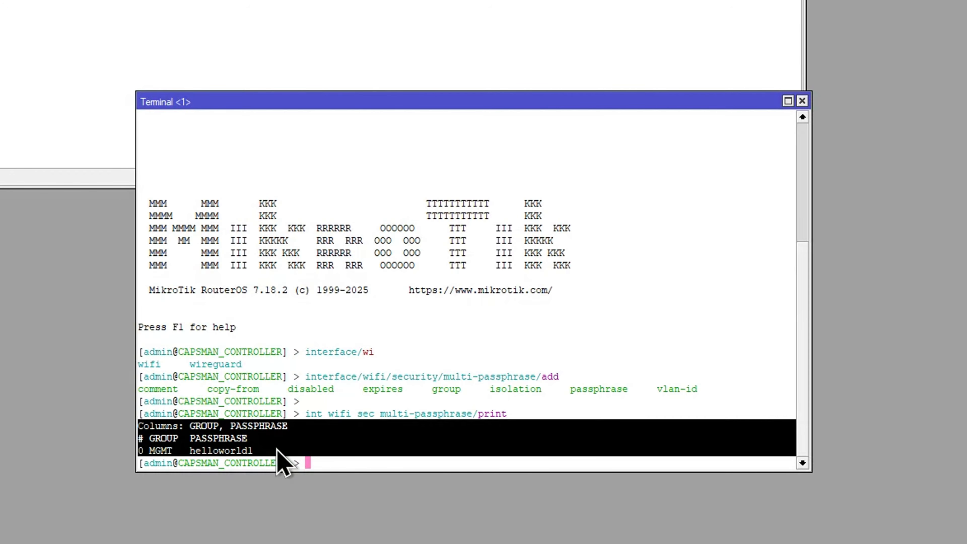
click(360, 465)
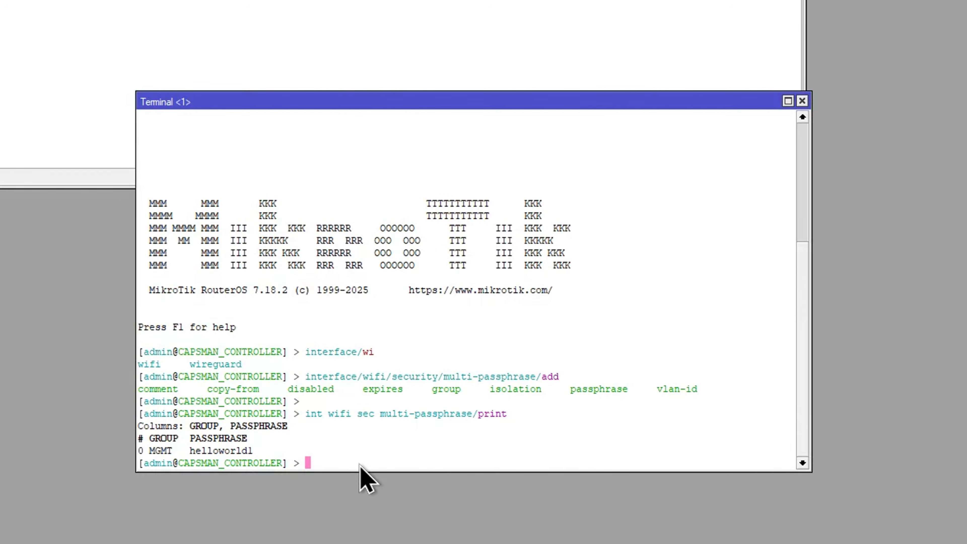
Step: Add a second multi-passphrase entry with its passphrase, also in group MGMT
text(interface/wi)
key(Tab)
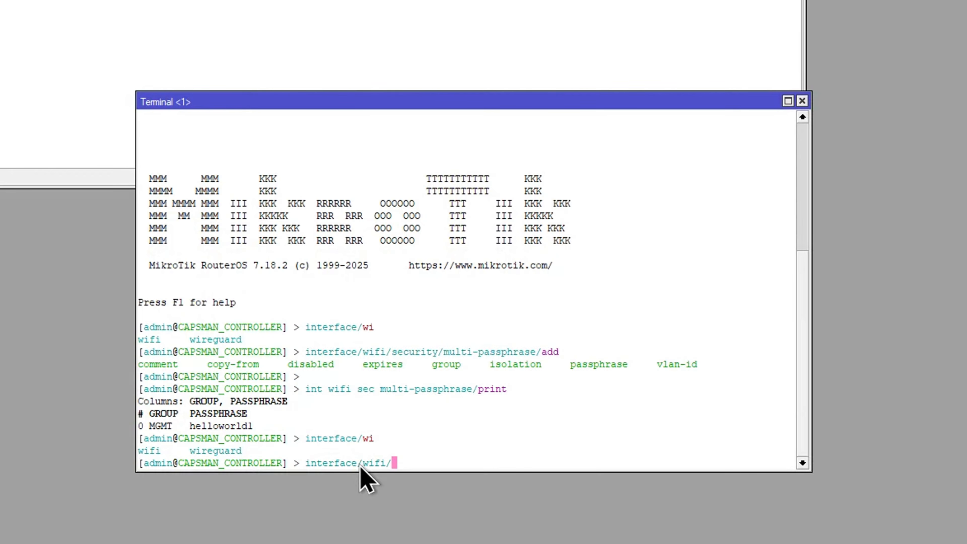
text(fi/se)
key(Tab)
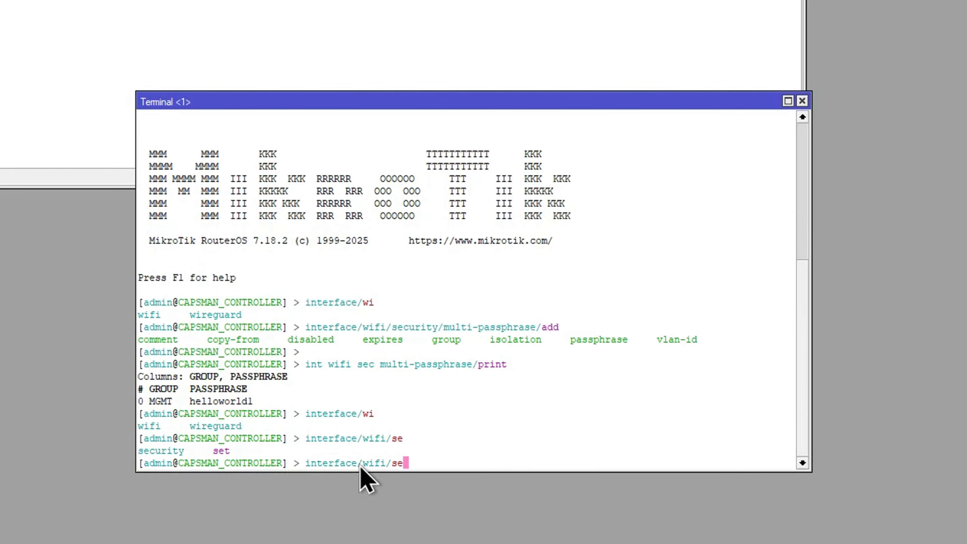
text(c)
key(Tab)
text(m)
key(Tab)
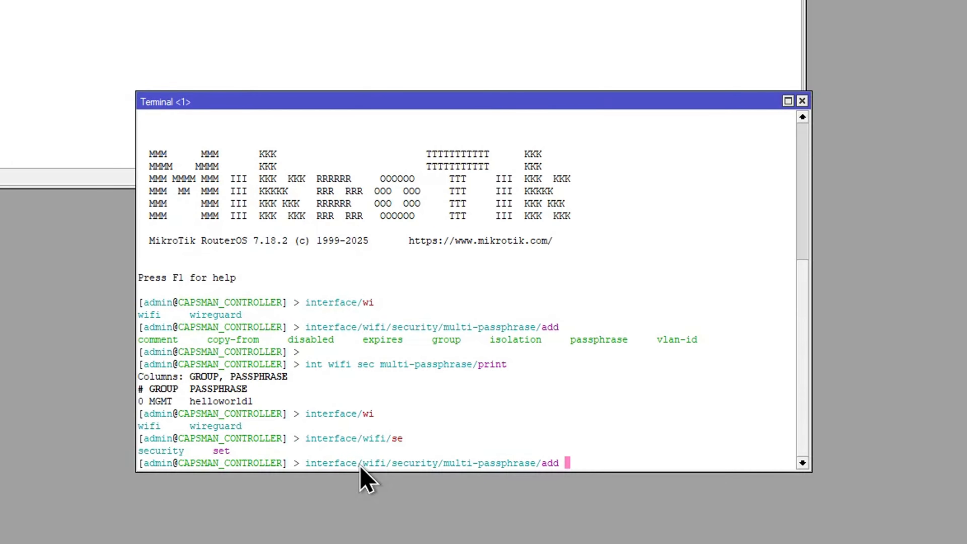
text(add p)
key(Tab)
text(helloworld)
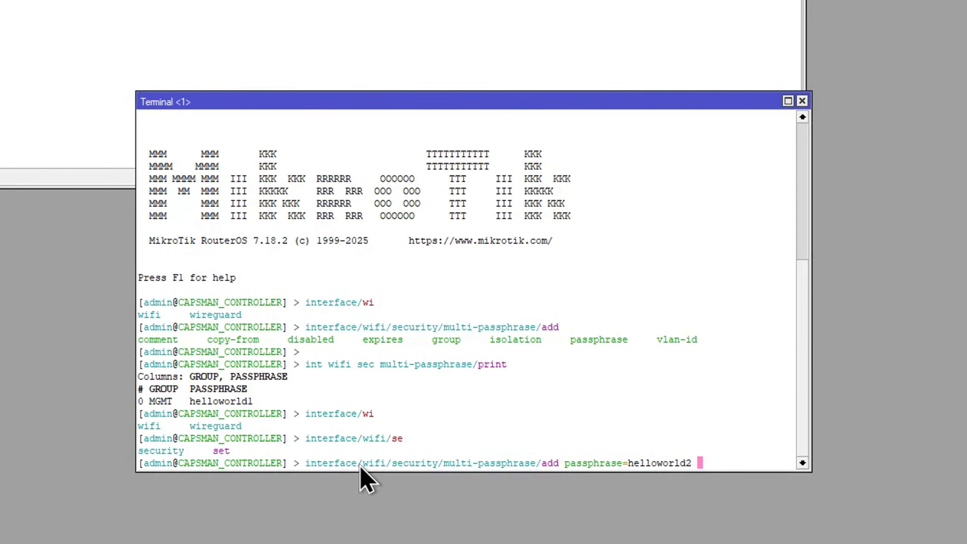
text(2 group=M)
key(Tab)
key(Tab)
key(Tab)
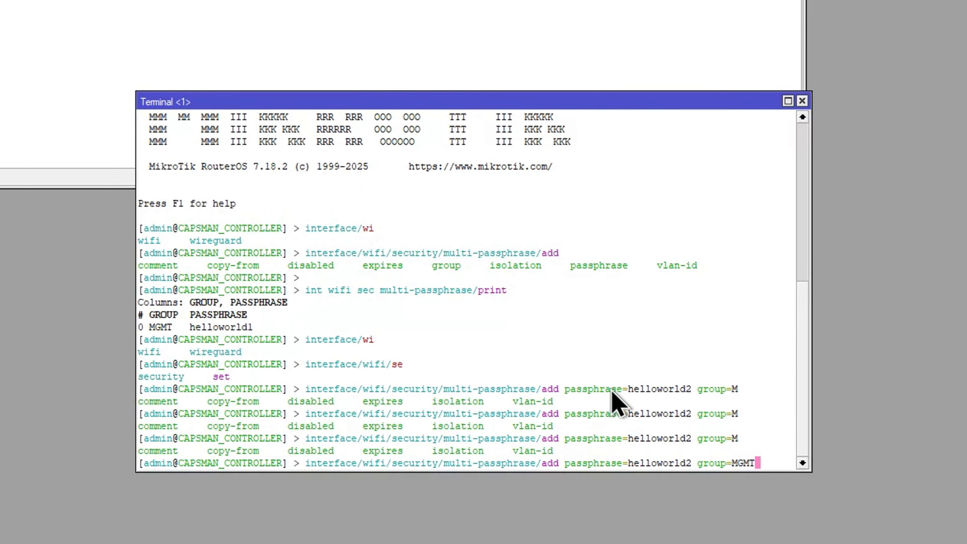
key(Return)
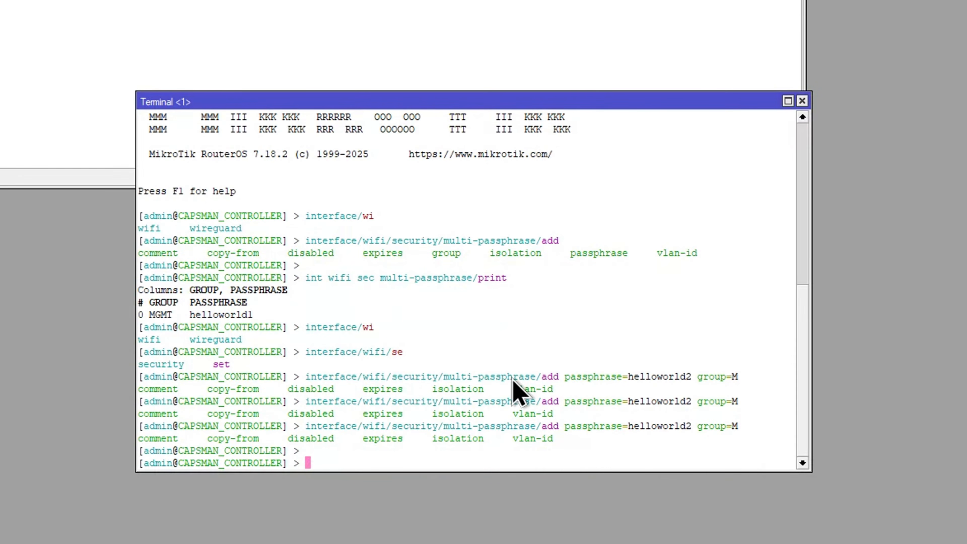
Step: Print the multi-passphrase list again
key(ctrl+v)
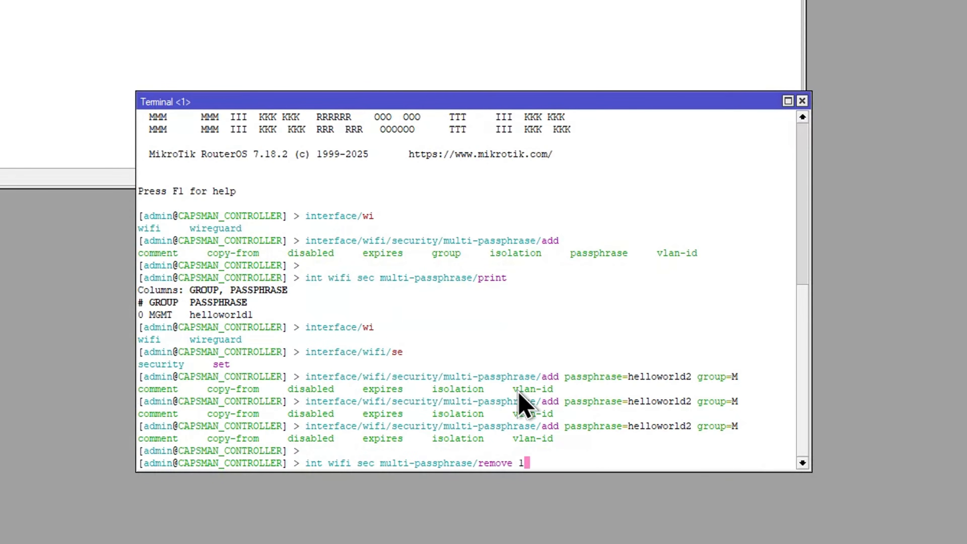
key(Up)
key(Return)
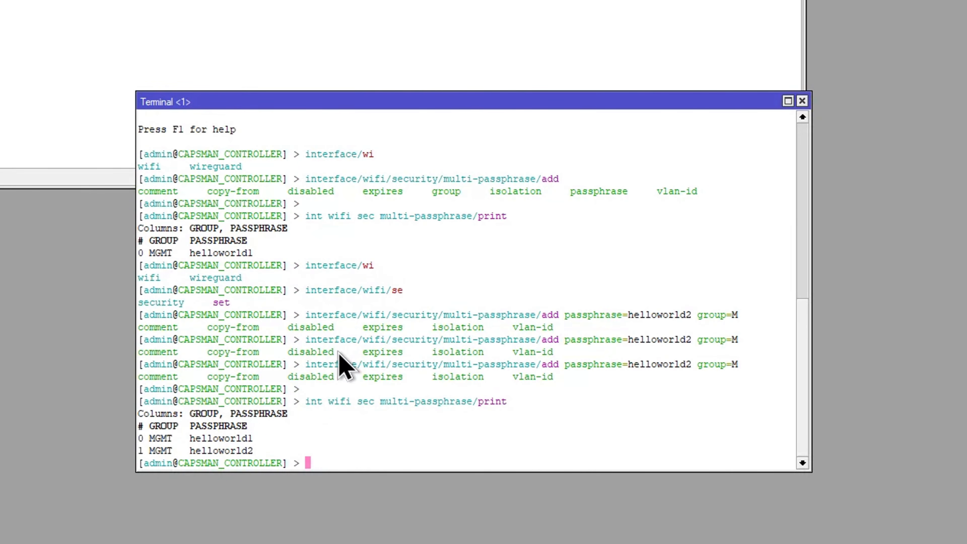
Step: Create a WiFi security profile named sec-ppsk with authentication type wpa2-psk and multi-passphrase group MGMT
text(interface/wi)
key(Tab)
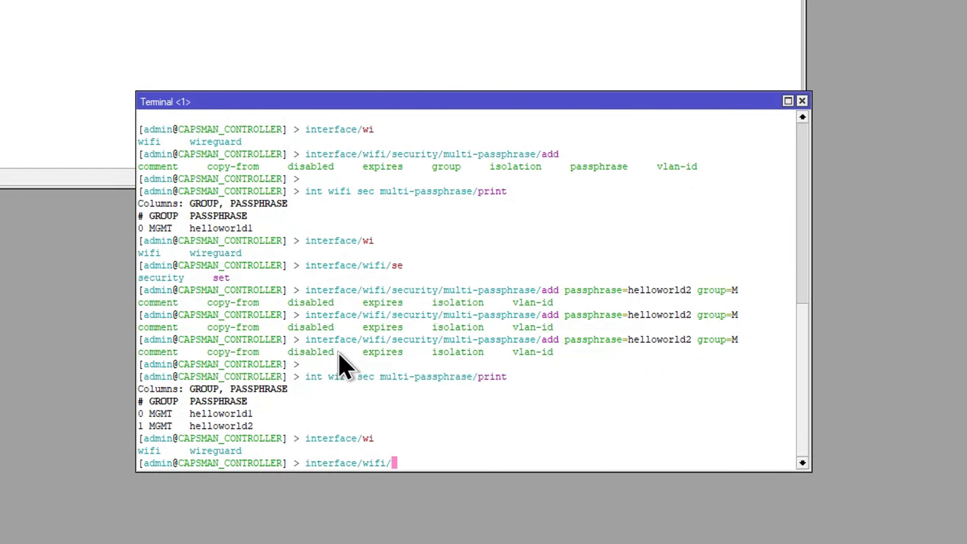
text(fi/sec)
key(Tab)
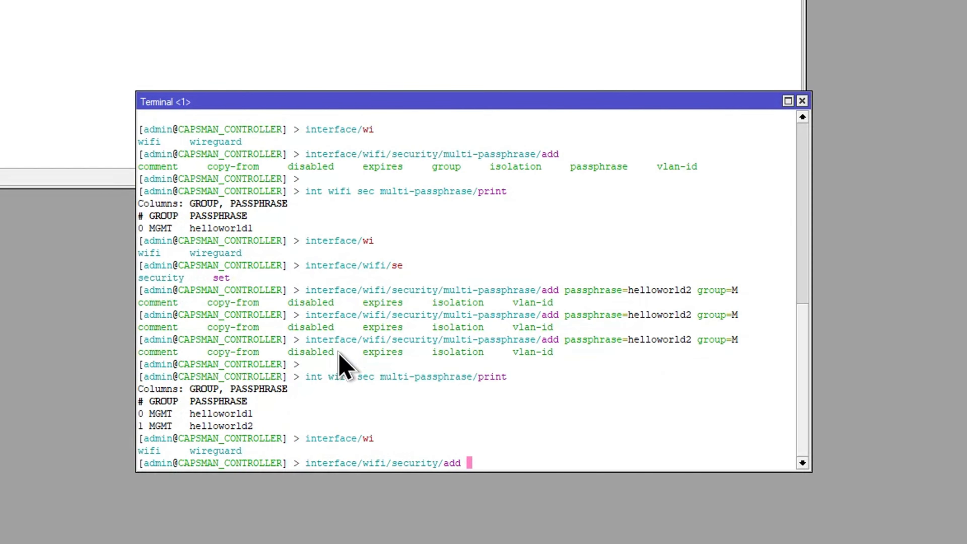
text(add name=sec-ppsk)
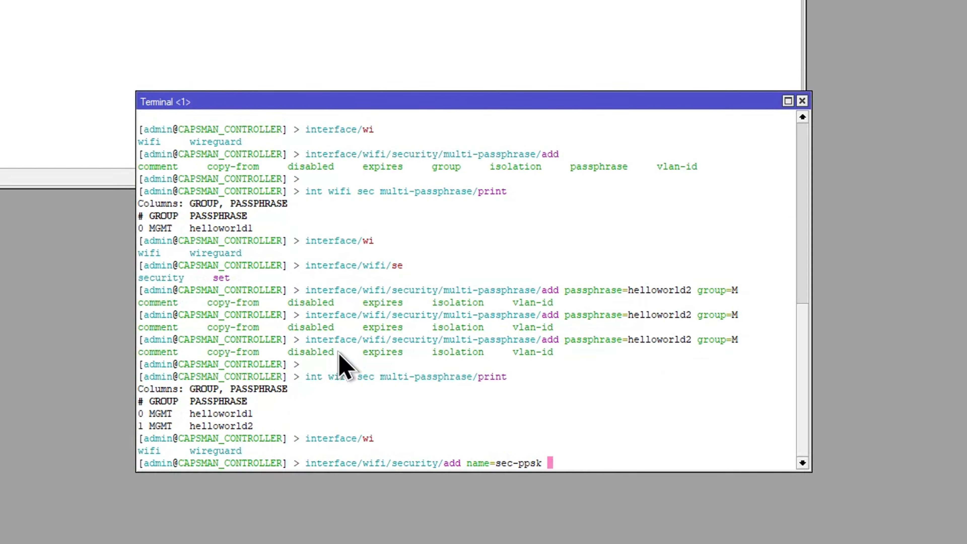
text( au)
key(Tab)
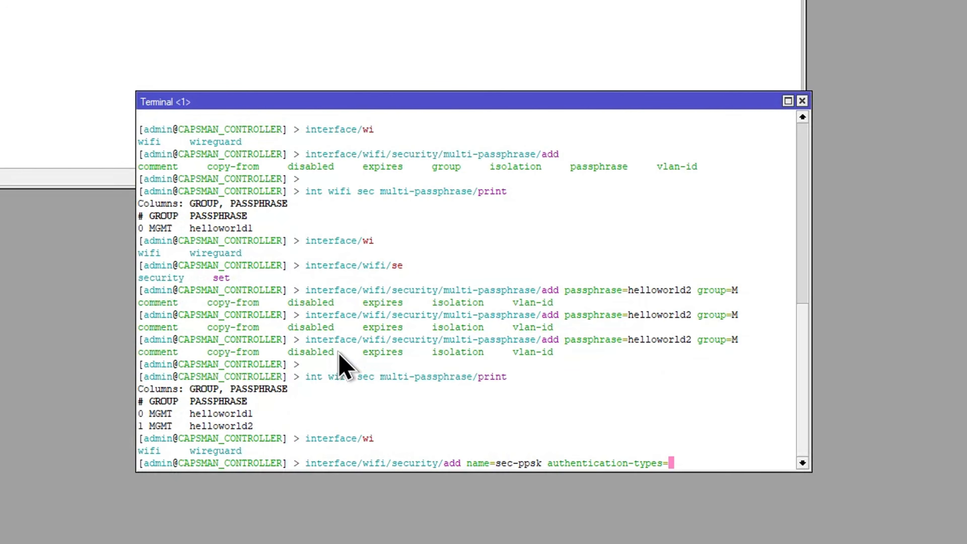
text(wpa)
text(2-)
text(p)
key(Tab)
text(mul)
key(Tab)
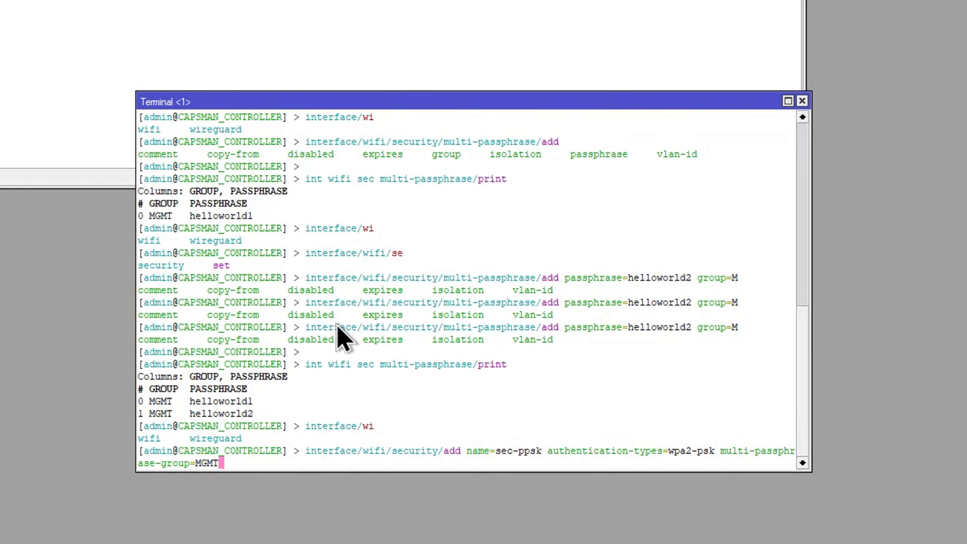
key(Return)
key(Return)
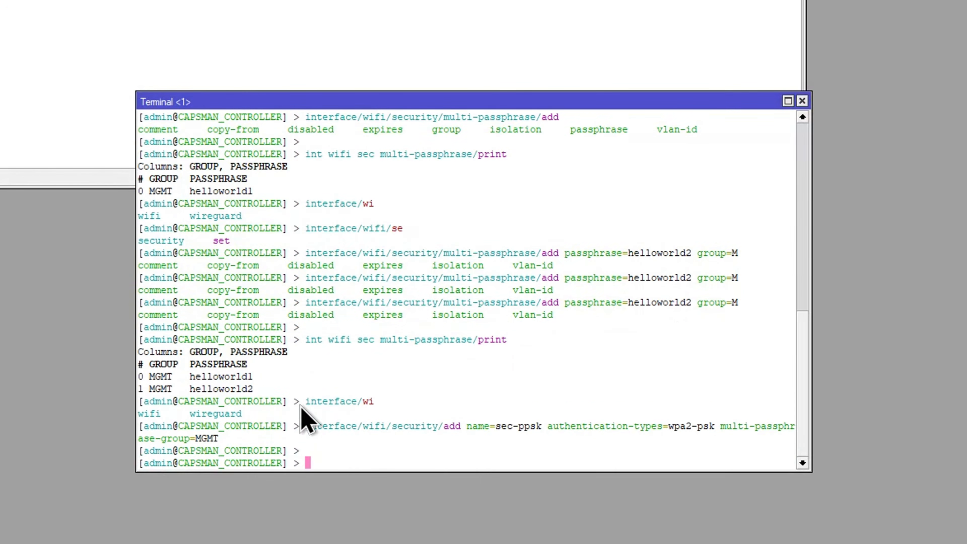
key(Return)
key(Return)
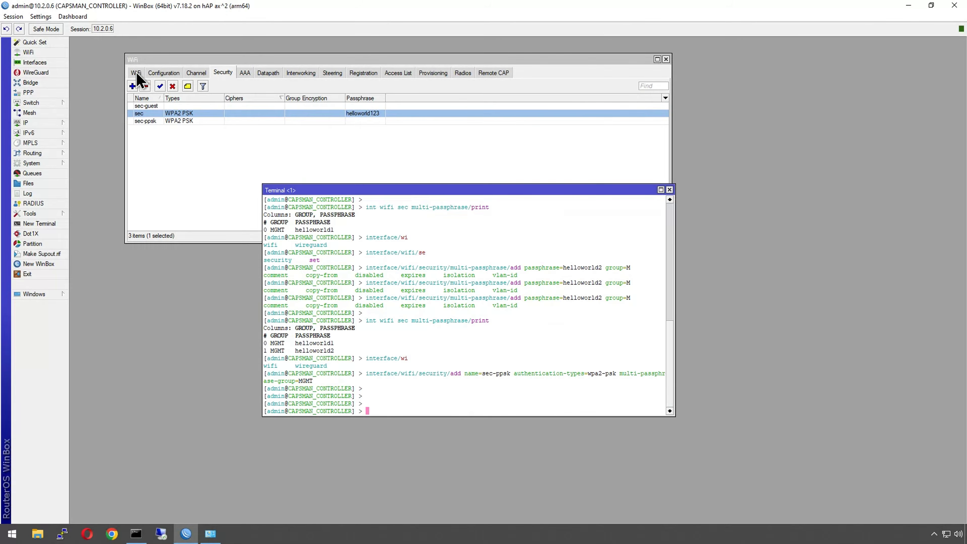
Step: Set the CONF_2GHZ configuration's security profile to sec-ppsk
click(136, 74)
click(159, 74)
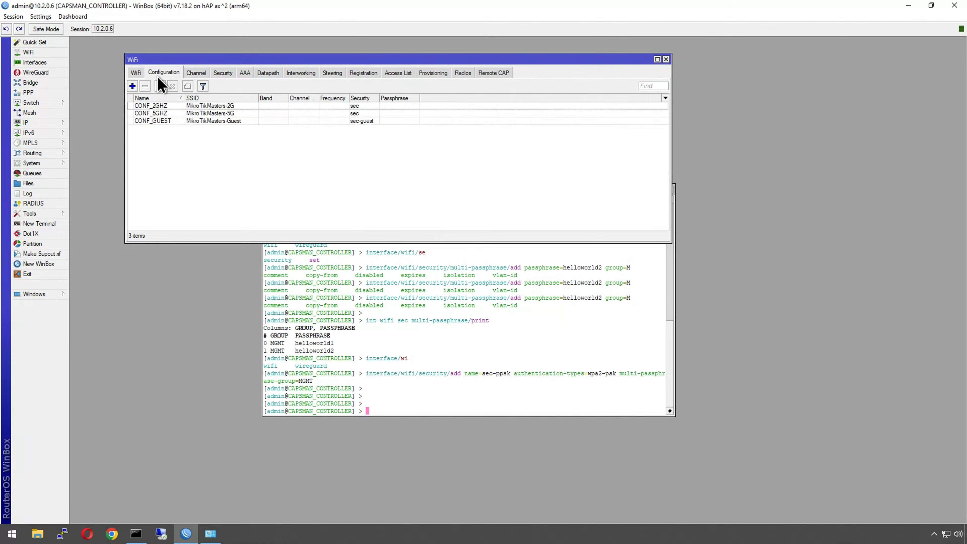
double_click(155, 105)
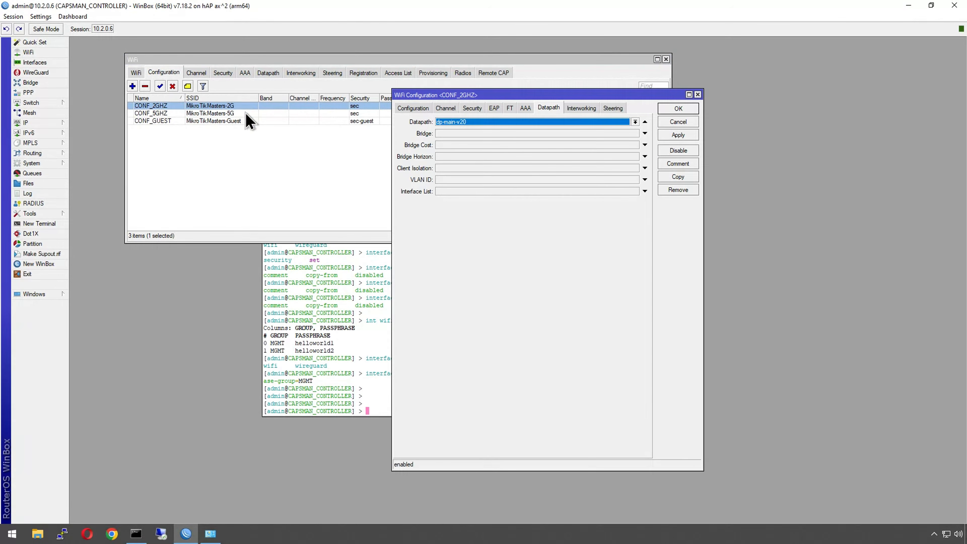
click(472, 109)
click(474, 123)
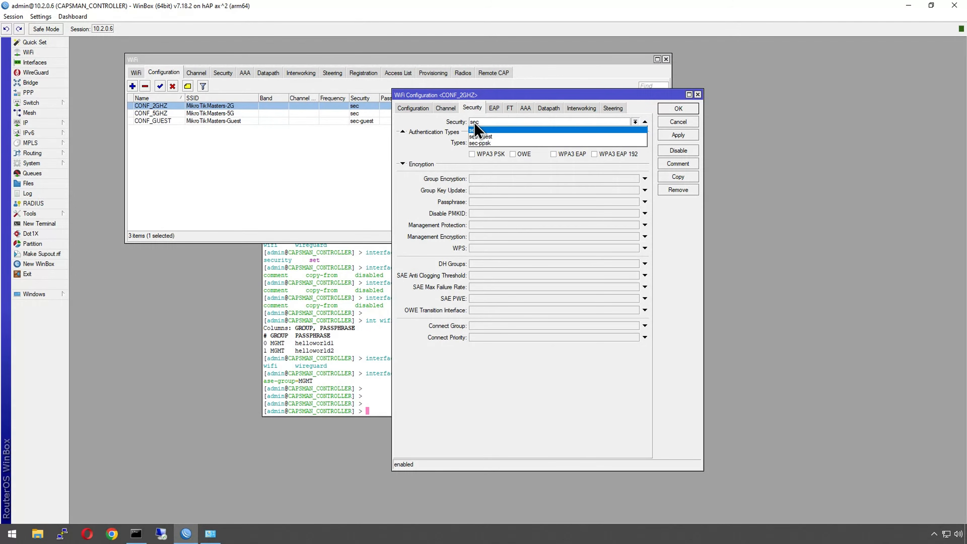
click(484, 143)
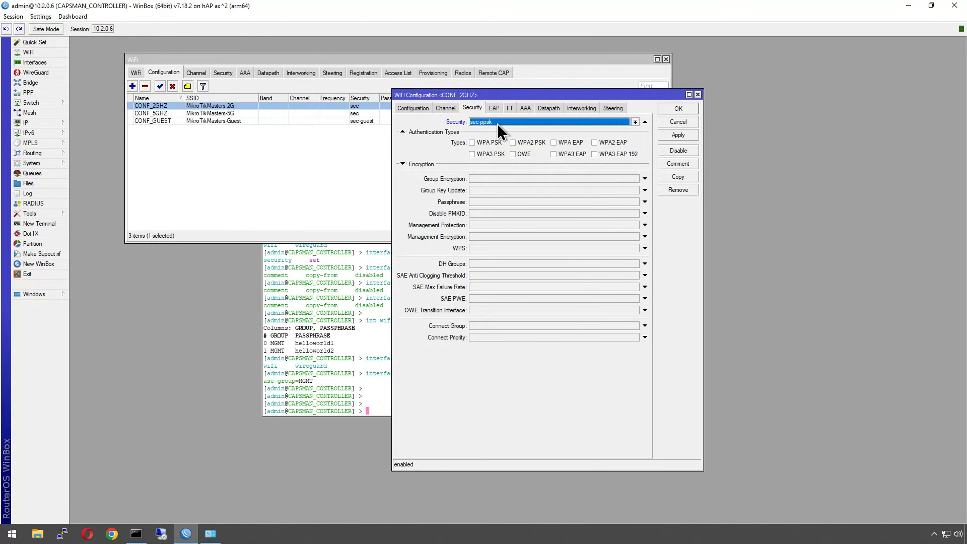
click(667, 109)
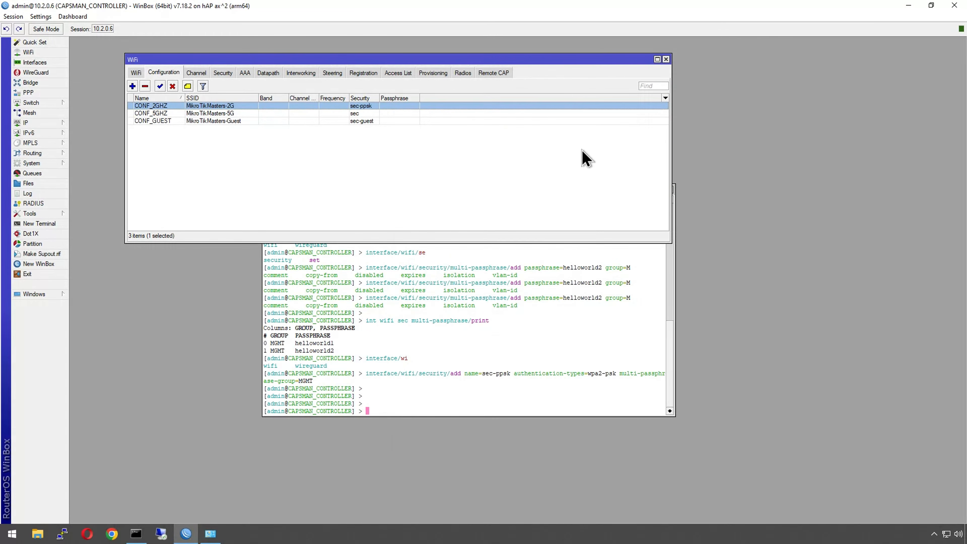
Step: Review the WiFi interfaces list and then the security profiles list
click(137, 73)
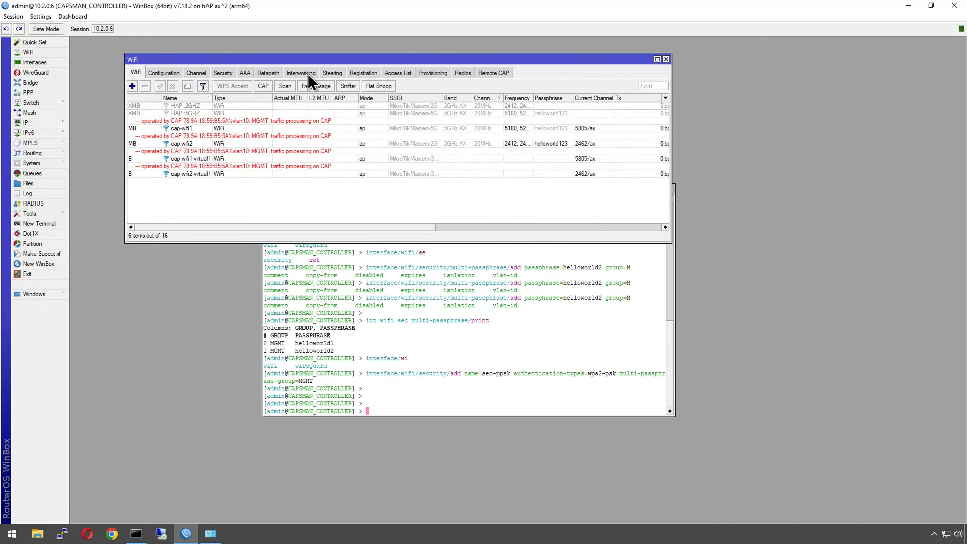
click(222, 73)
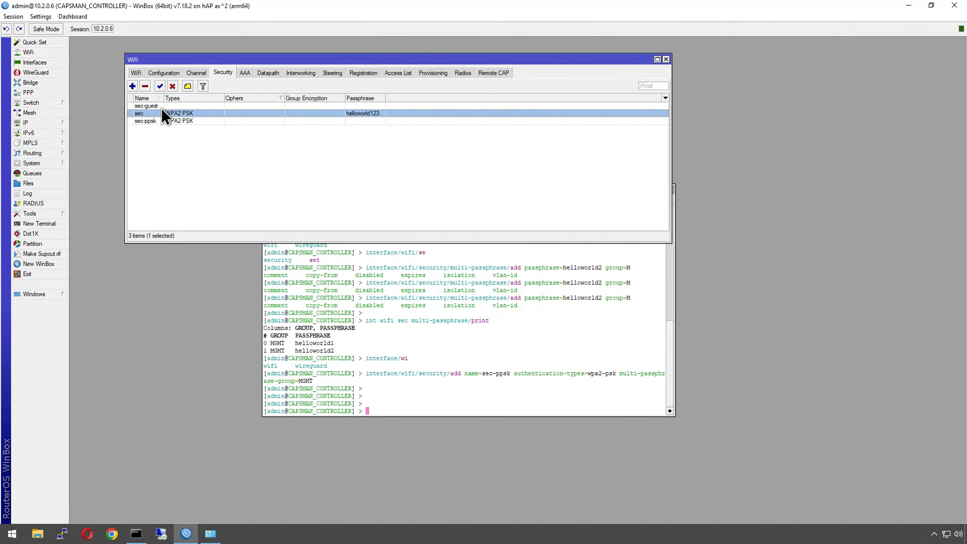
Step: Open the sec-ppsk security profile's properties and compare them with the terminal output
double_click(167, 121)
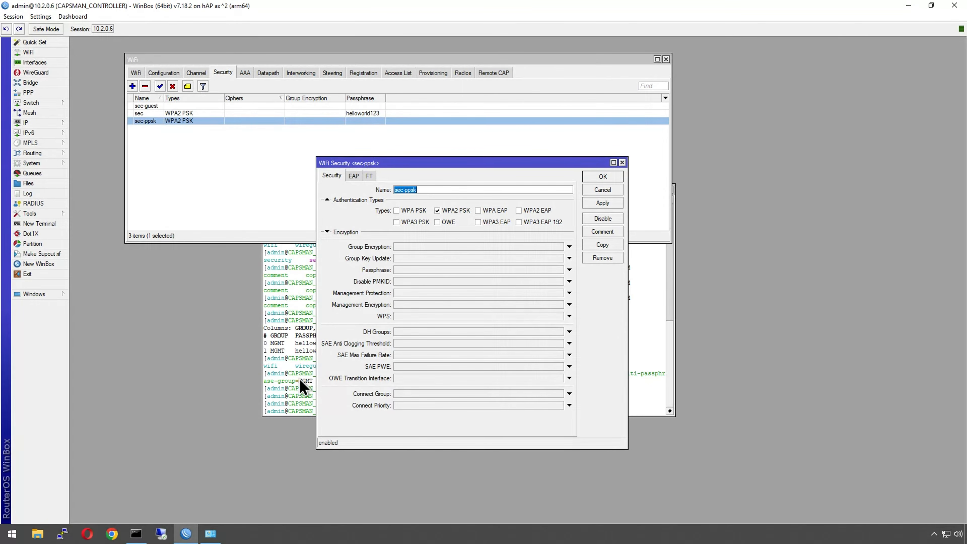
click(302, 387)
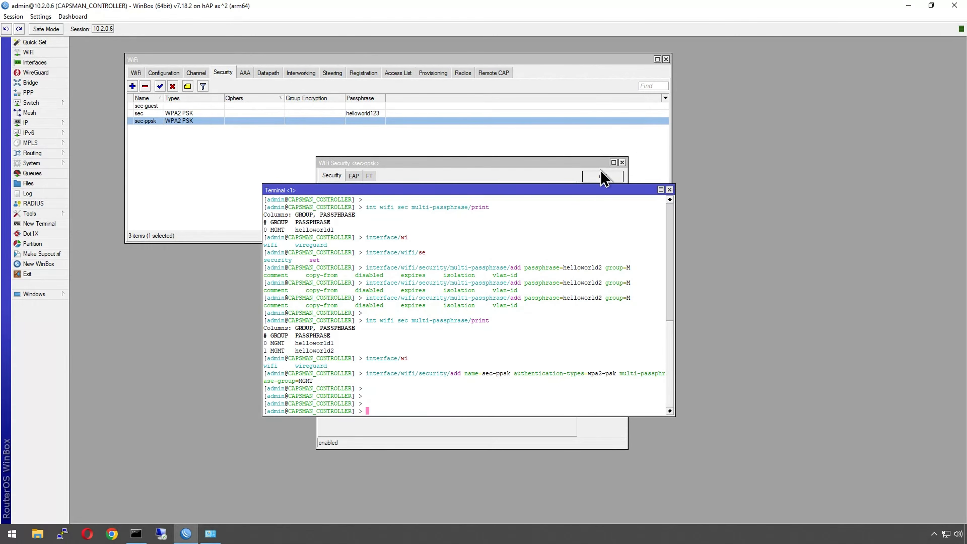
click(623, 167)
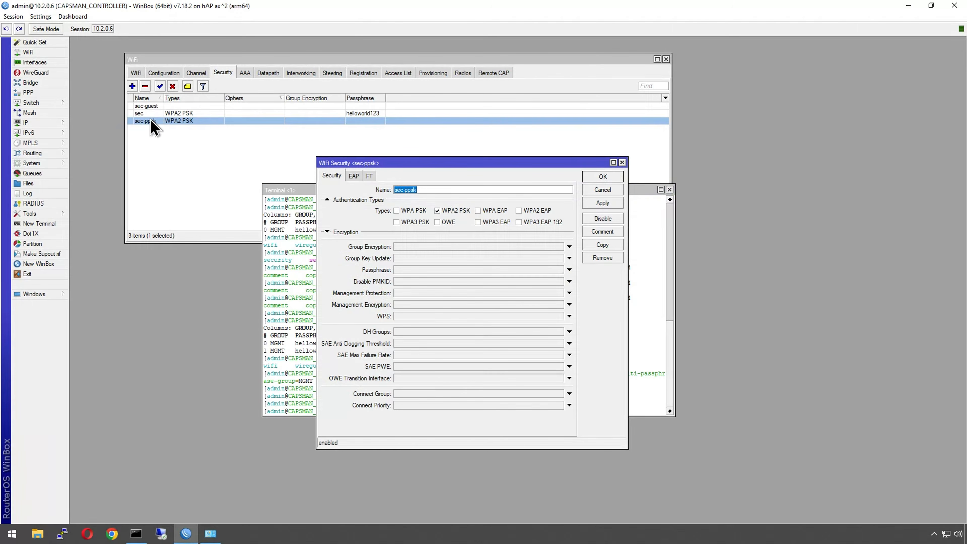
Step: Add a new security profile named sec1 with WPA2 PSK authentication
click(132, 86)
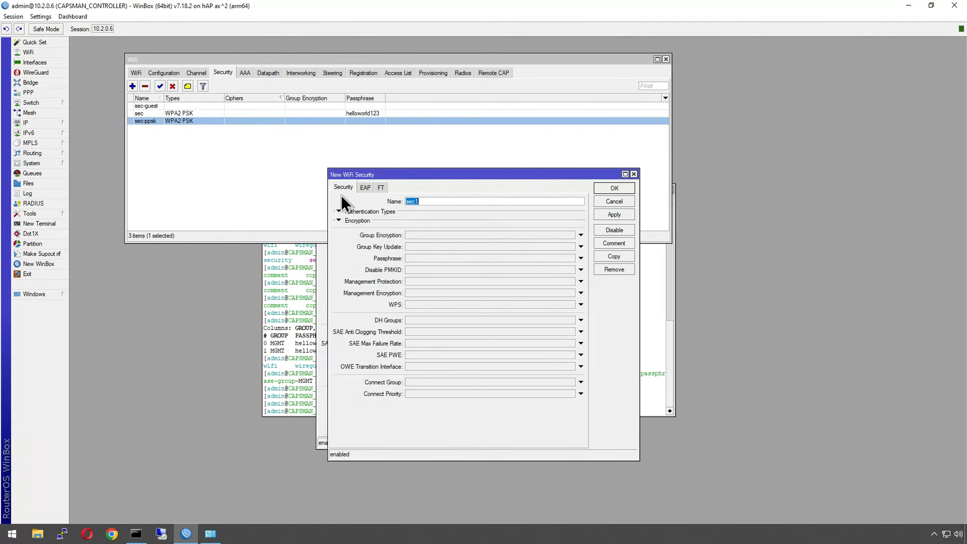
click(425, 202)
click(386, 211)
click(457, 222)
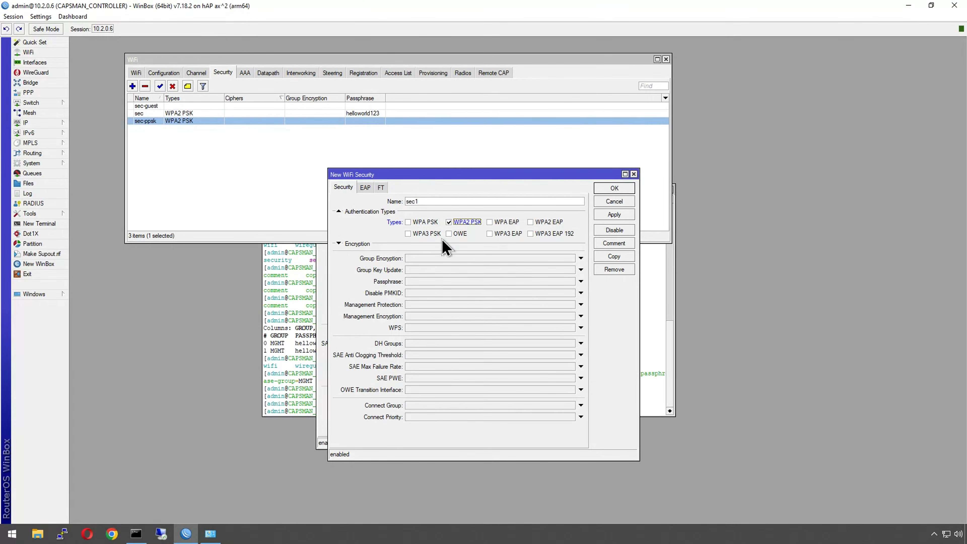
click(612, 189)
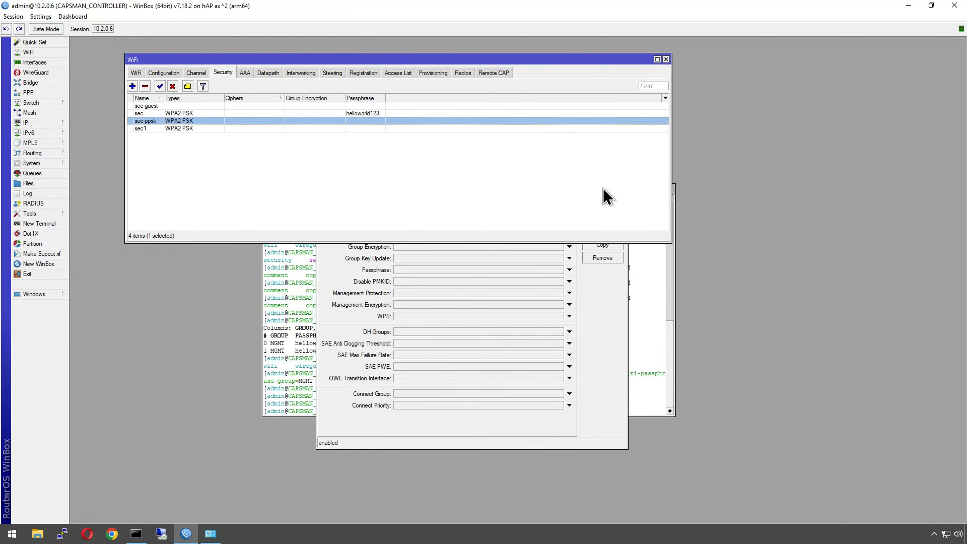
Step: Assign multi-passphrase group MGMT to the sec1 profile with interface/wifi/security/set in the terminal
click(296, 397)
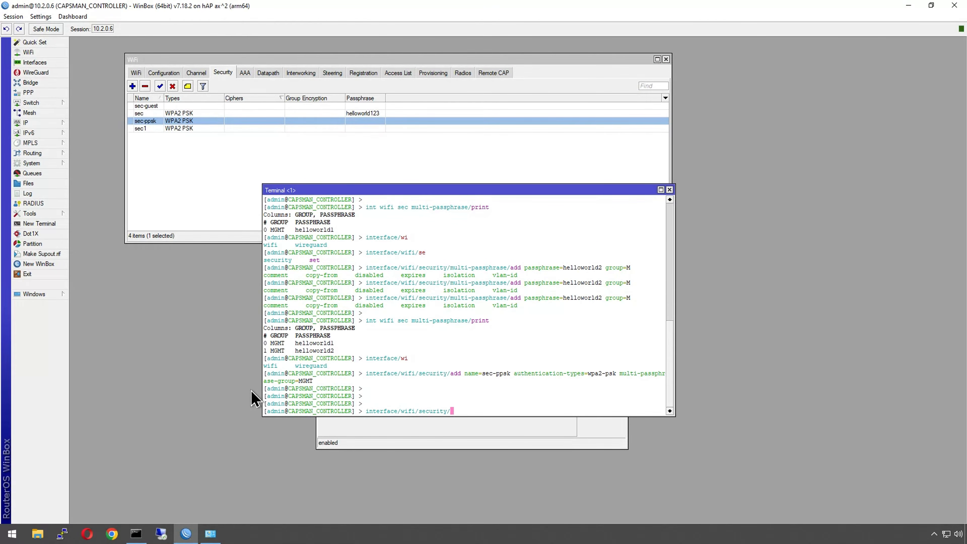
key(Tab)
key(Tab)
key(Tab)
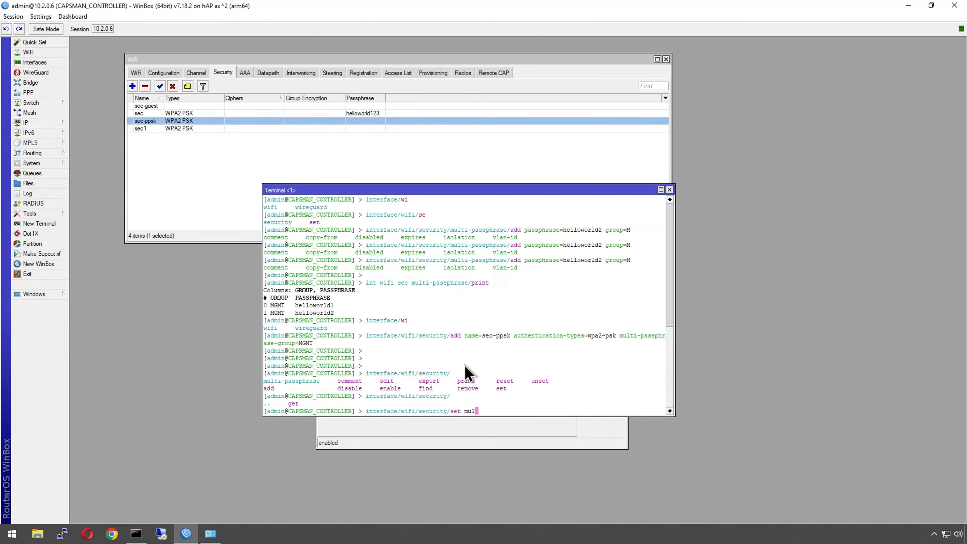
key(Tab)
key(Tab)
key(Tab)
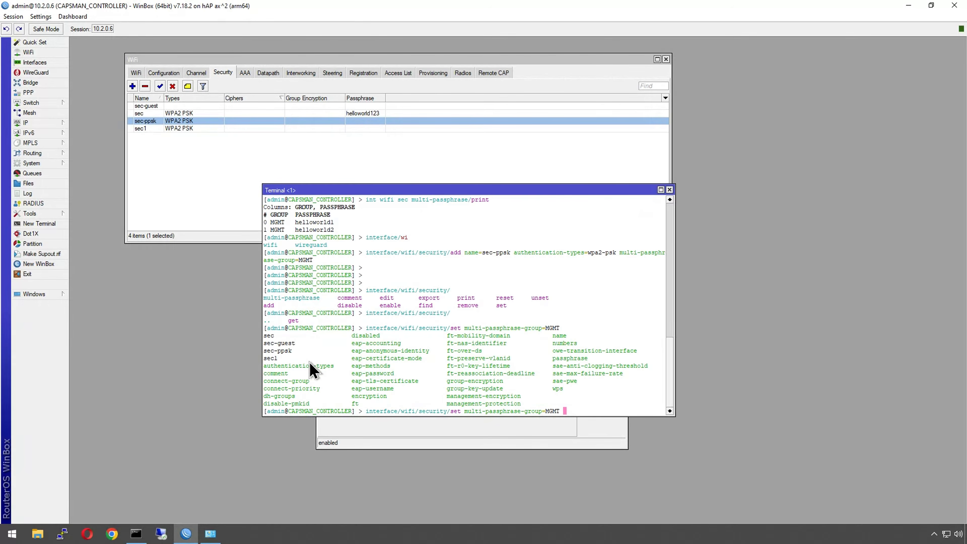
text(c)
key(Tab)
key(Tab)
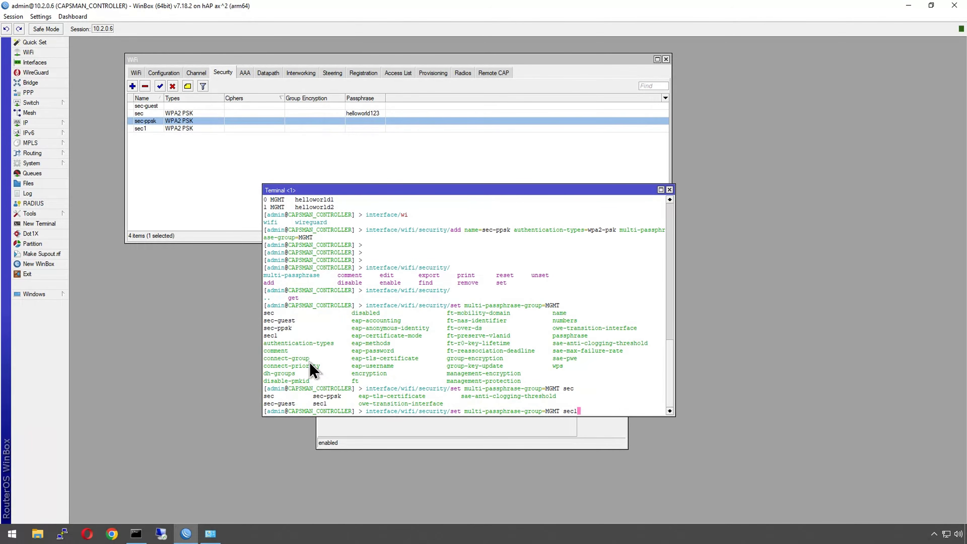
text(1)
key(Return)
key(Return)
key(Return)
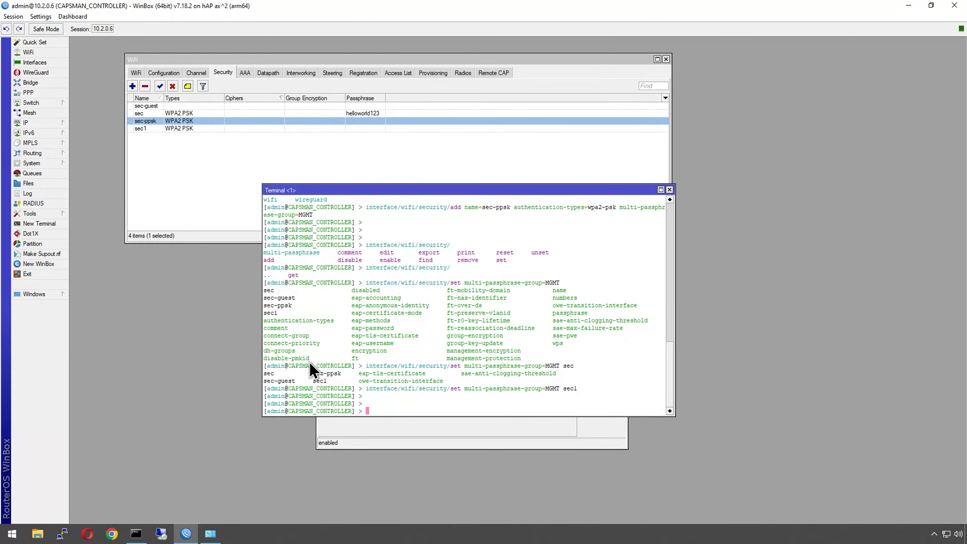
Step: Open the sec-ppsk and sec1 profile properties to inspect their settings
double_click(147, 121)
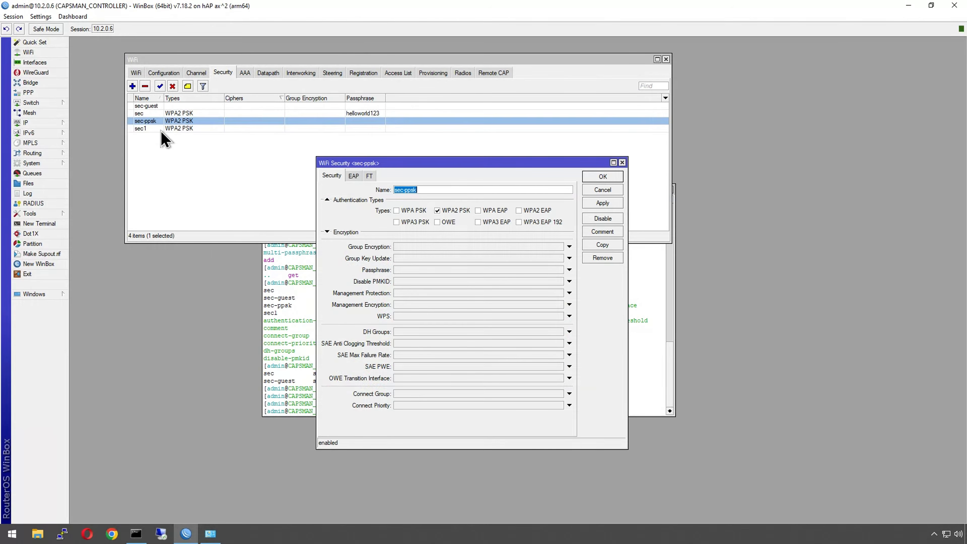
click(666, 366)
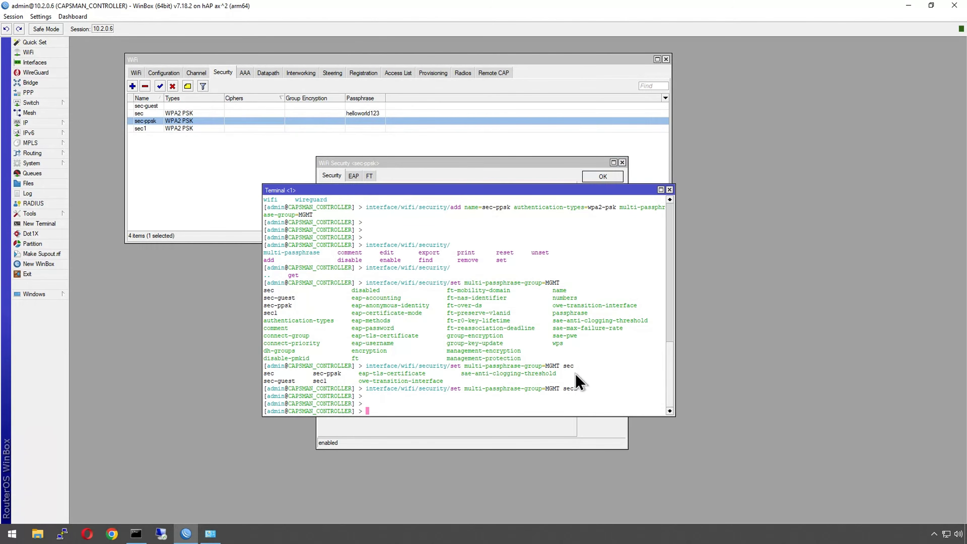
double_click(185, 129)
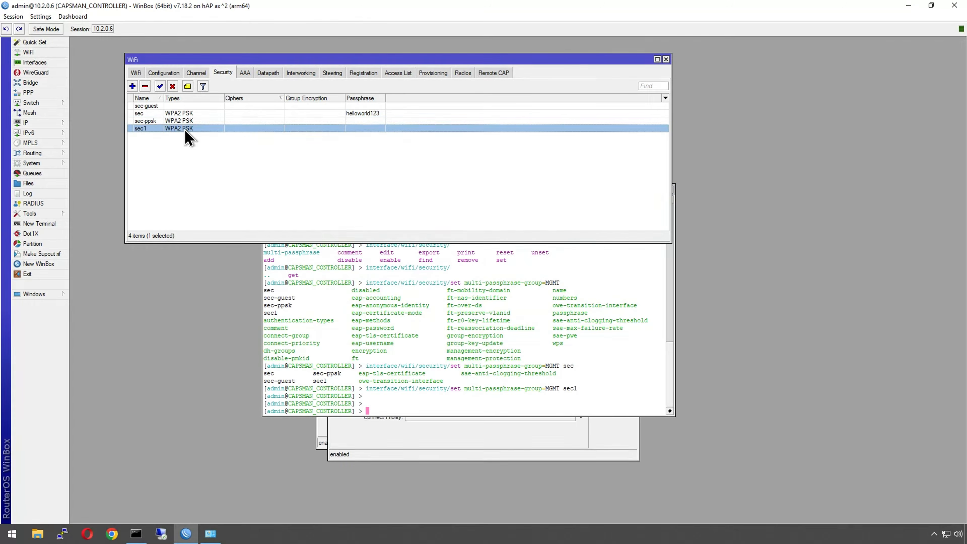
click(174, 128)
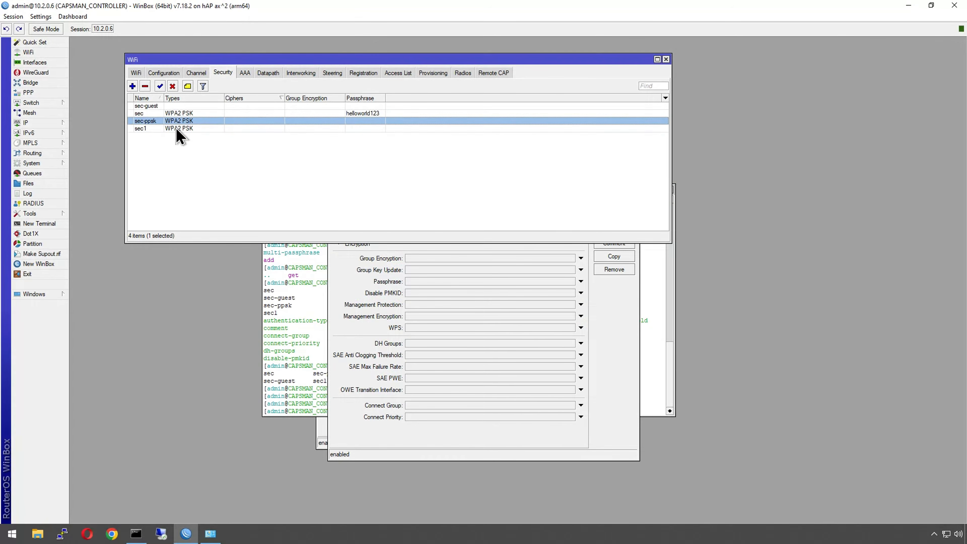
Step: Disable and then remove the sec1 security profile
click(172, 87)
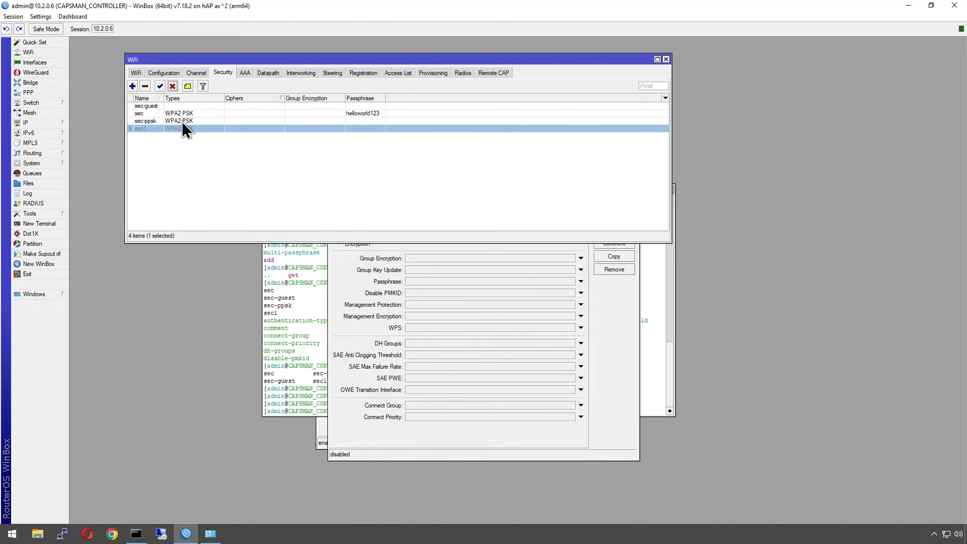
click(168, 121)
click(173, 130)
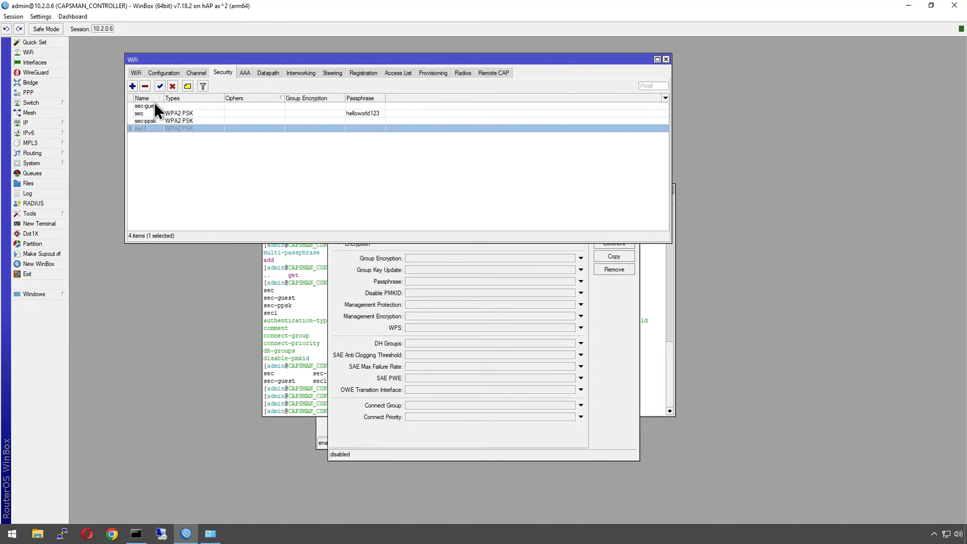
click(145, 86)
Step: Reassign sec-ppsk as the security profile of the CONF_2GHZ configuration and apply it
double_click(189, 122)
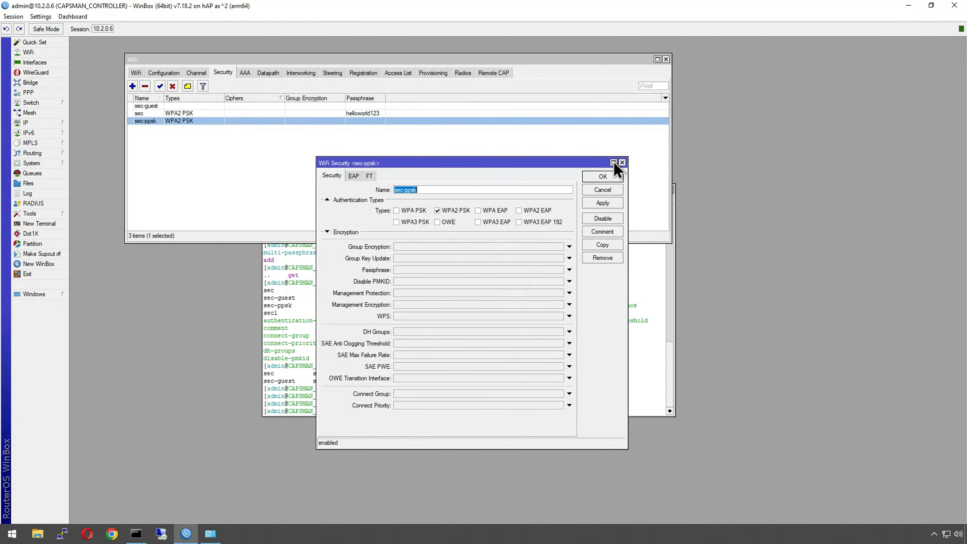
click(622, 162)
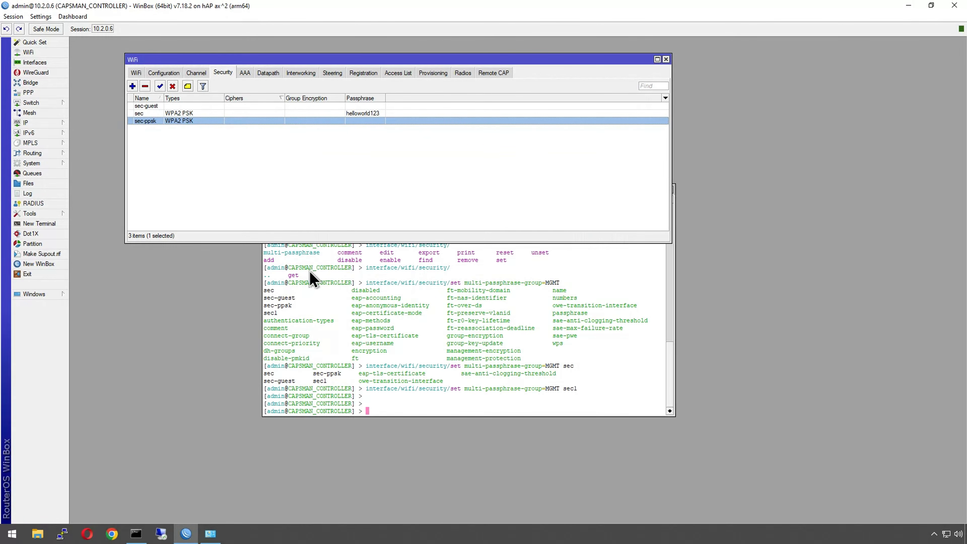
click(164, 72)
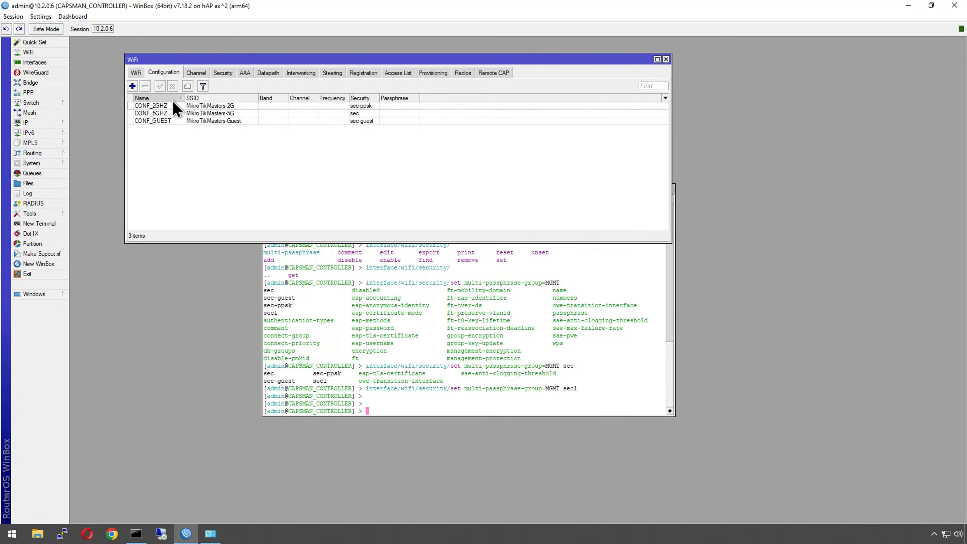
click(167, 106)
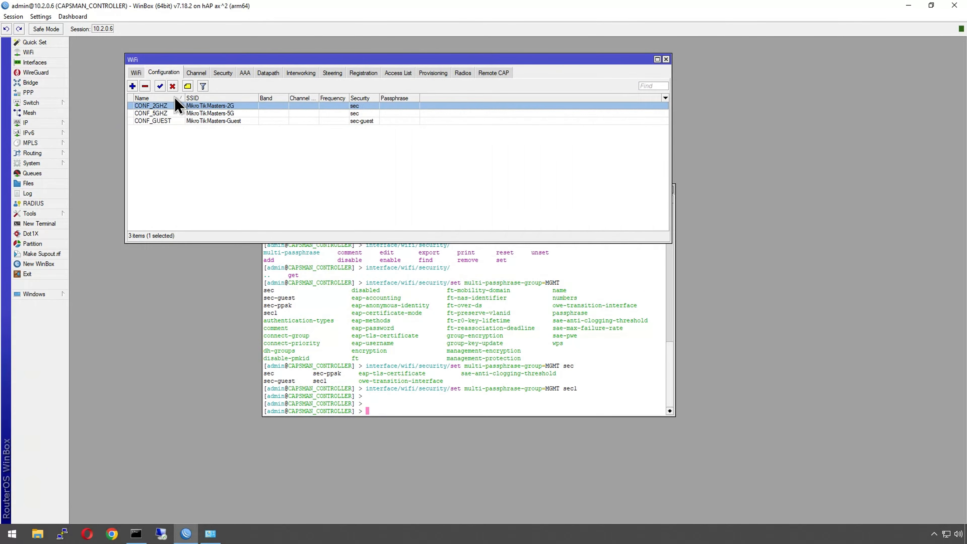
double_click(154, 106)
click(516, 123)
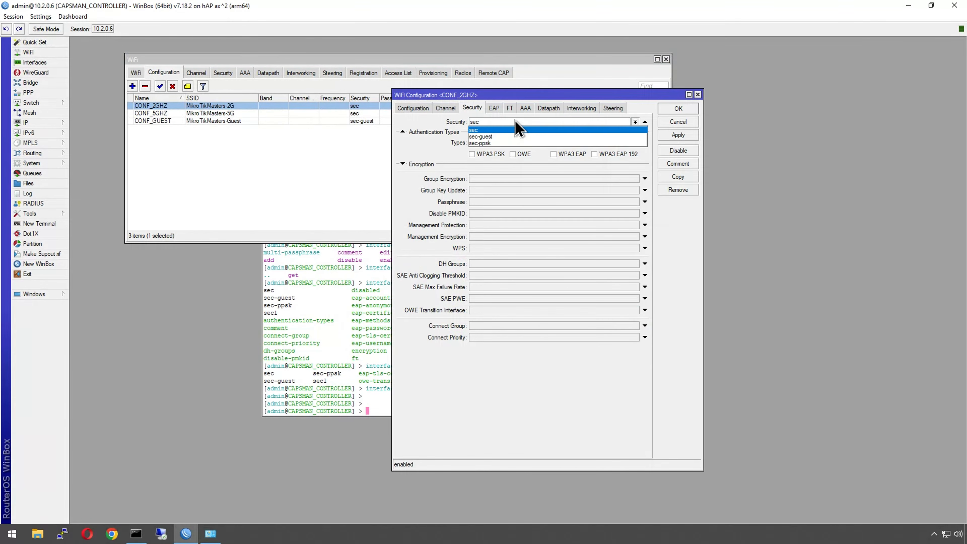
click(485, 143)
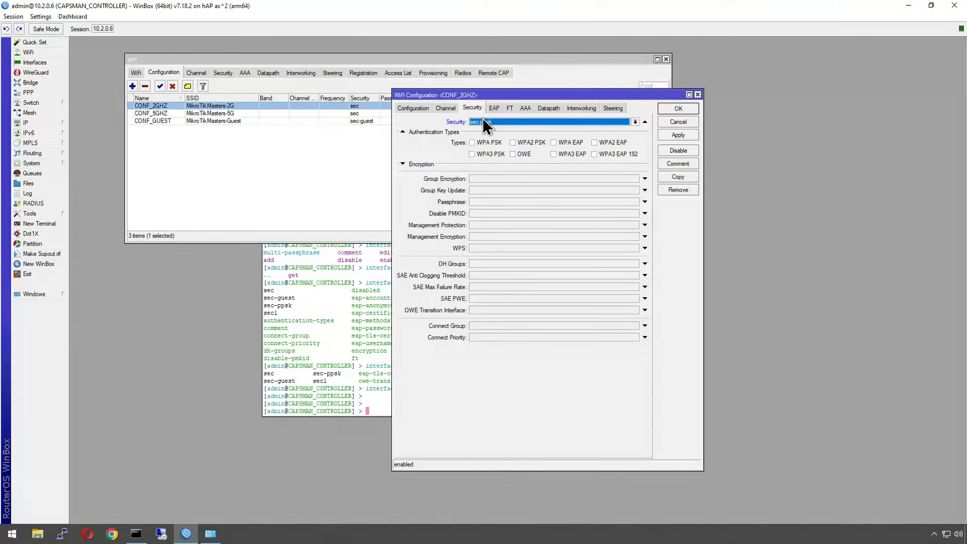
click(678, 135)
click(675, 108)
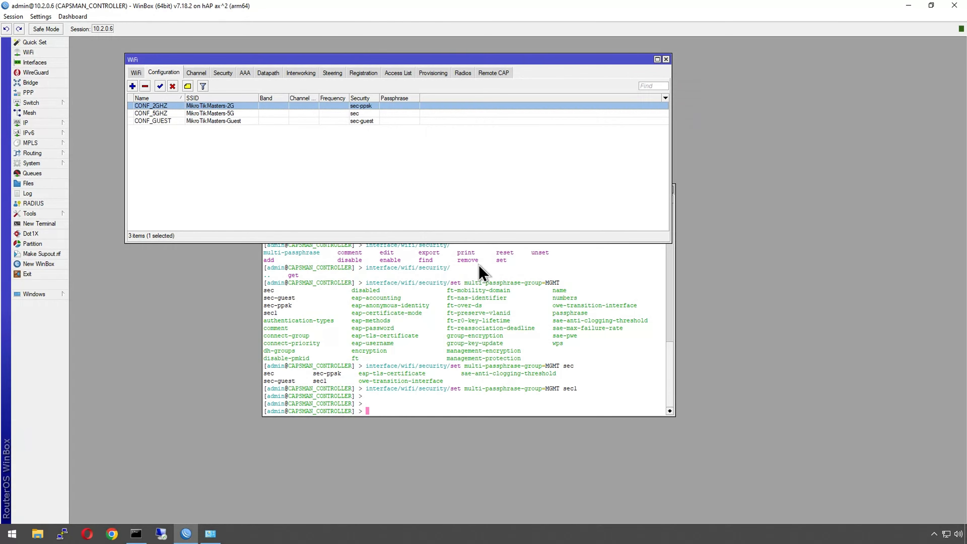
Step: Forget the saved MikroTikMasters-2G network in the Windows network list
click(946, 533)
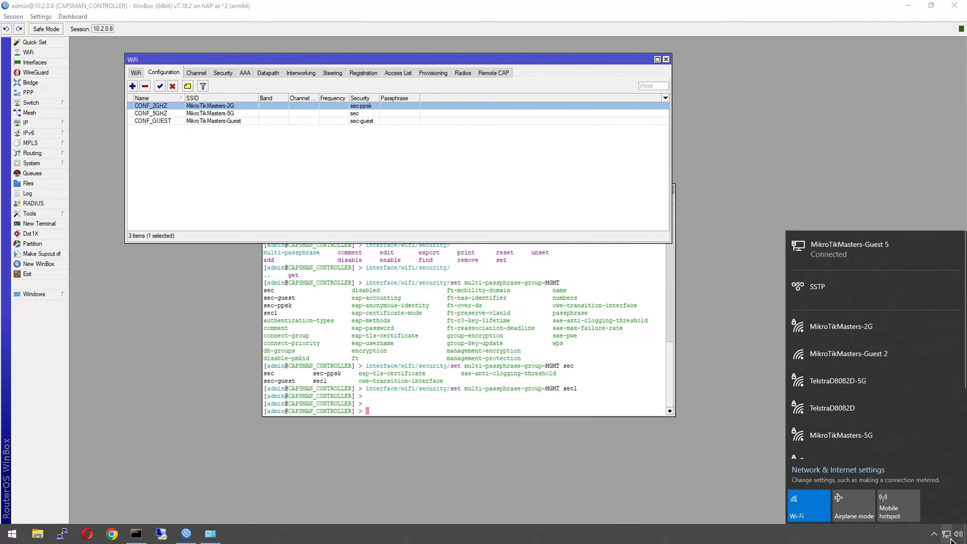
right_click(890, 330)
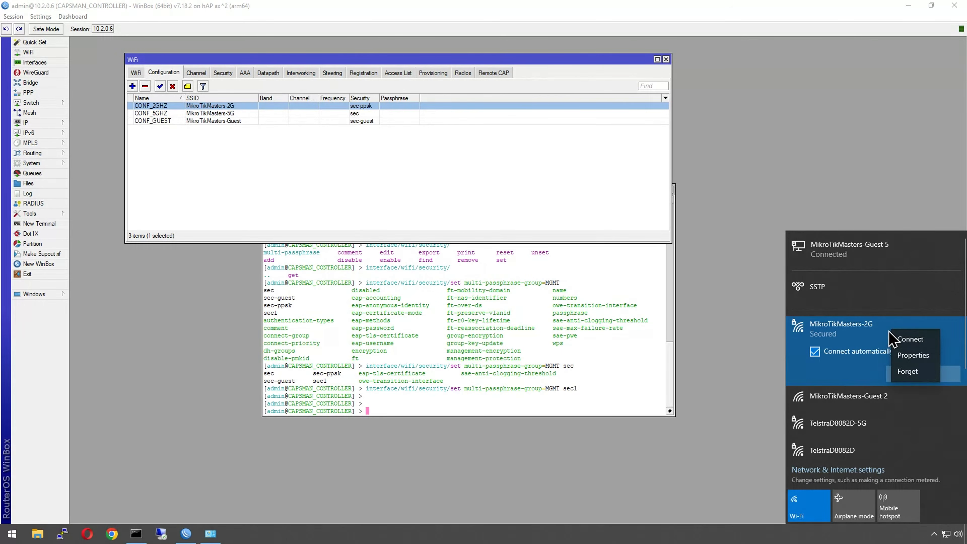
click(915, 376)
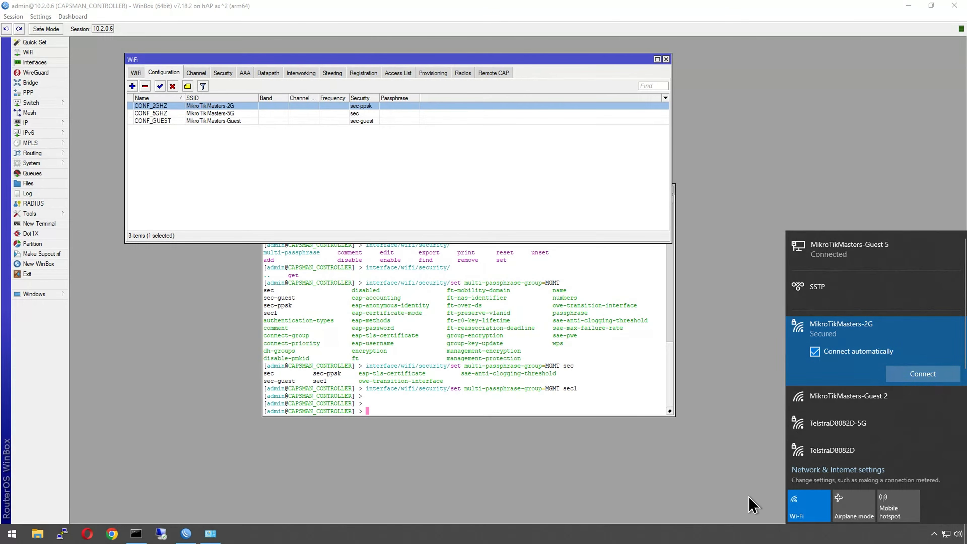
click(760, 451)
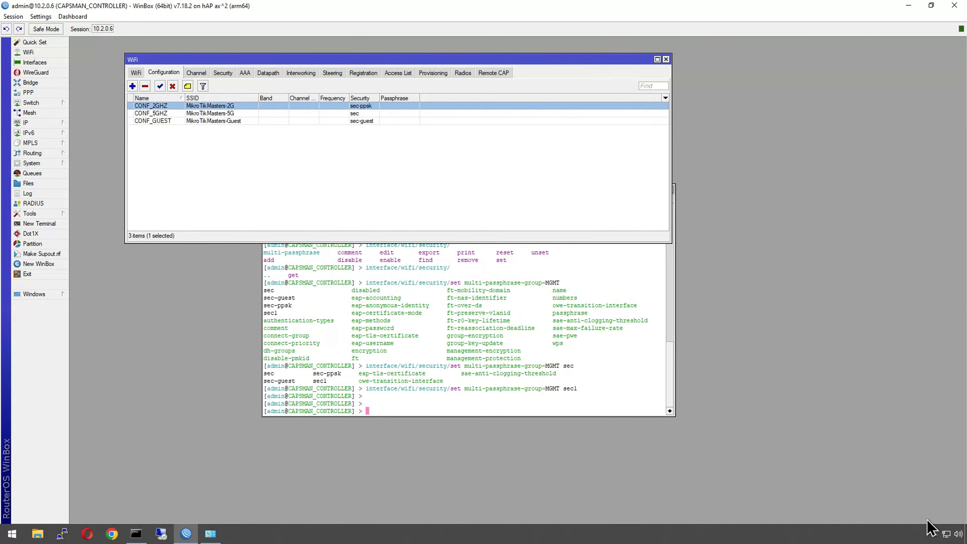
Step: Connect to MikroTikMasters-2G by entering the network security key from the multi-passphrase list
click(946, 534)
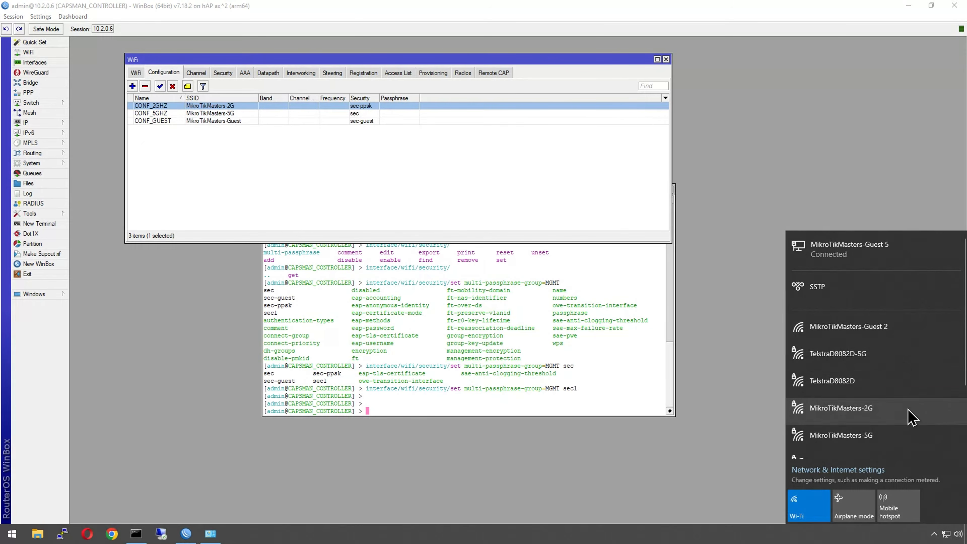
click(912, 416)
click(924, 444)
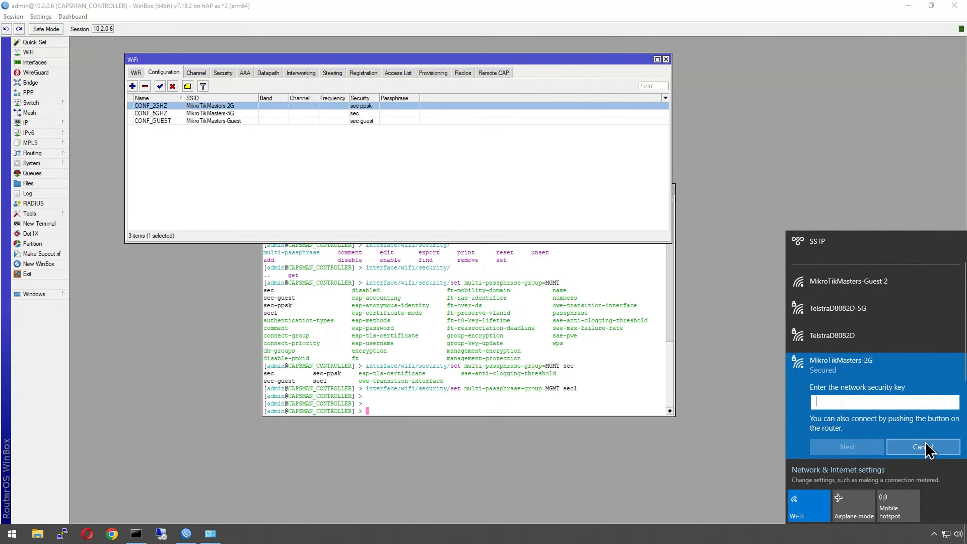
text(•••••••)
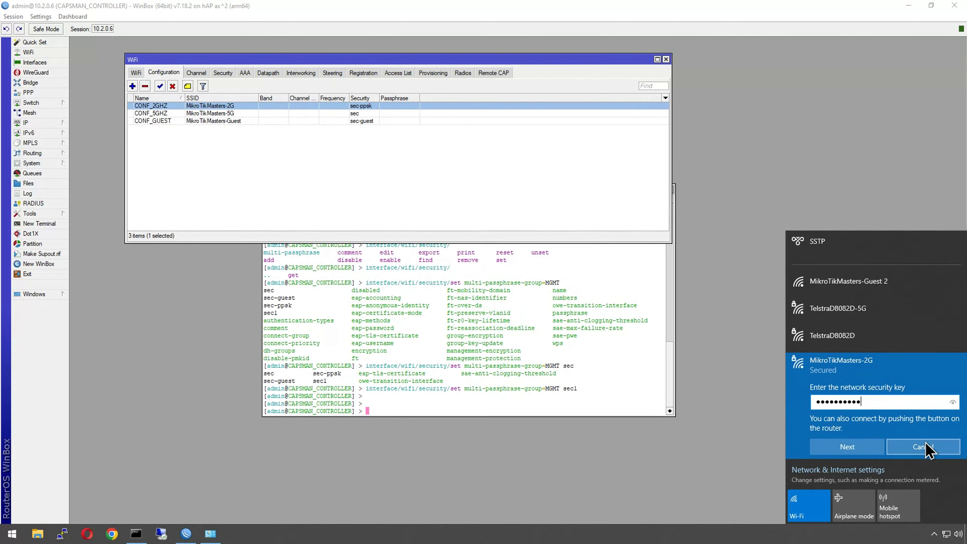
click(953, 402)
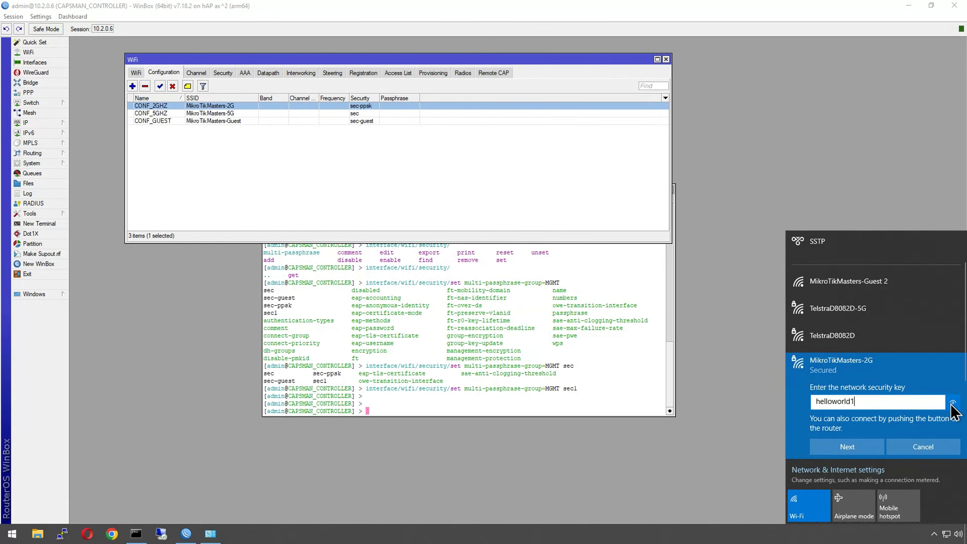
click(835, 444)
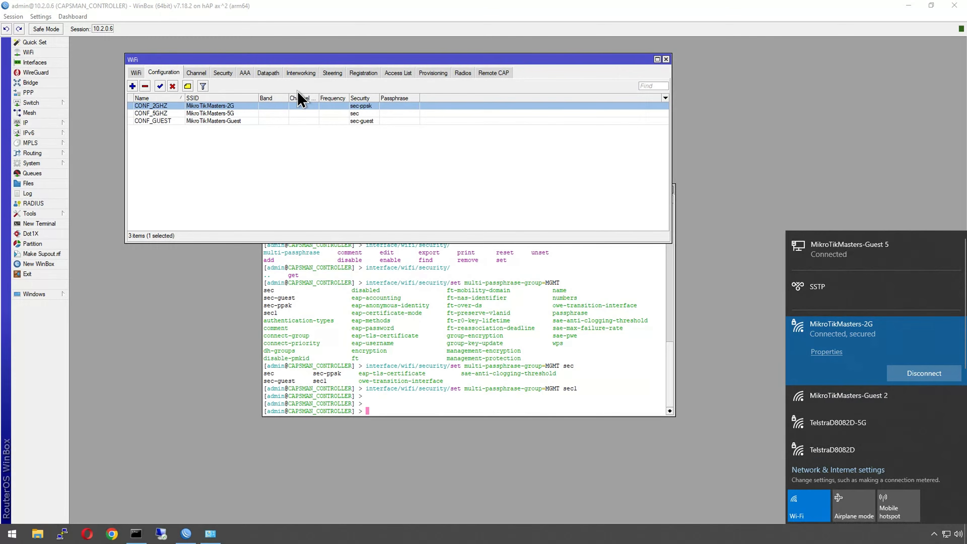
Step: Check the registration table for the connected client entries
click(361, 73)
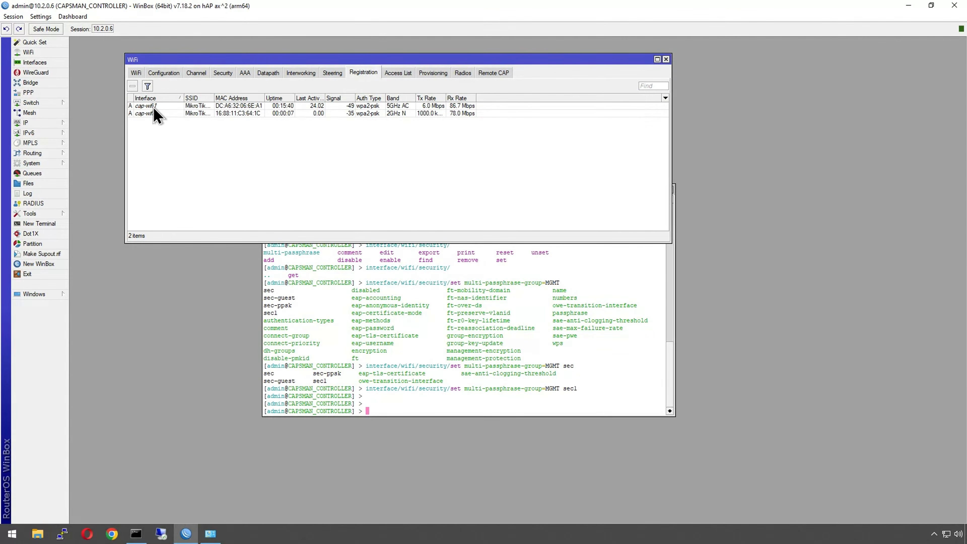
click(252, 114)
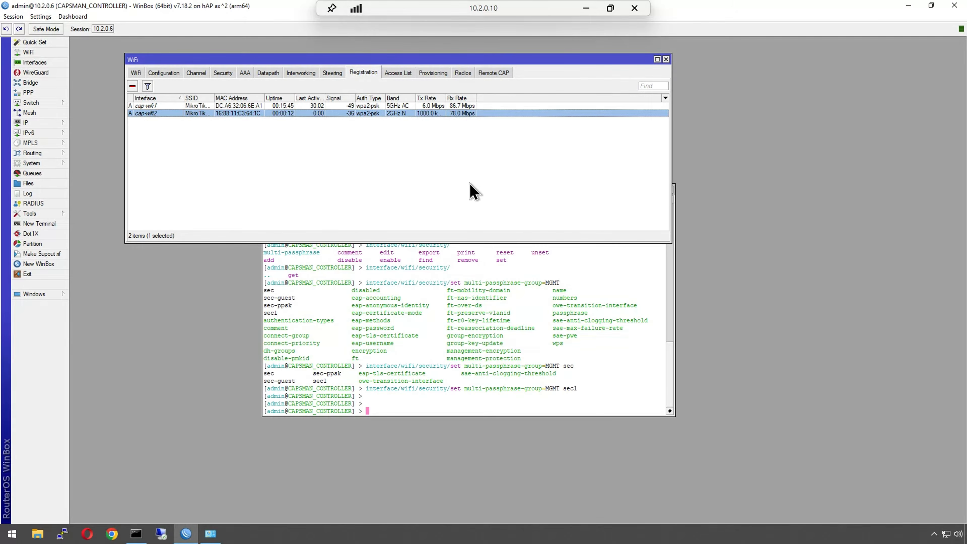
Step: Disconnect the laptop from the MikroTikMasters-2G network
click(657, 383)
click(945, 534)
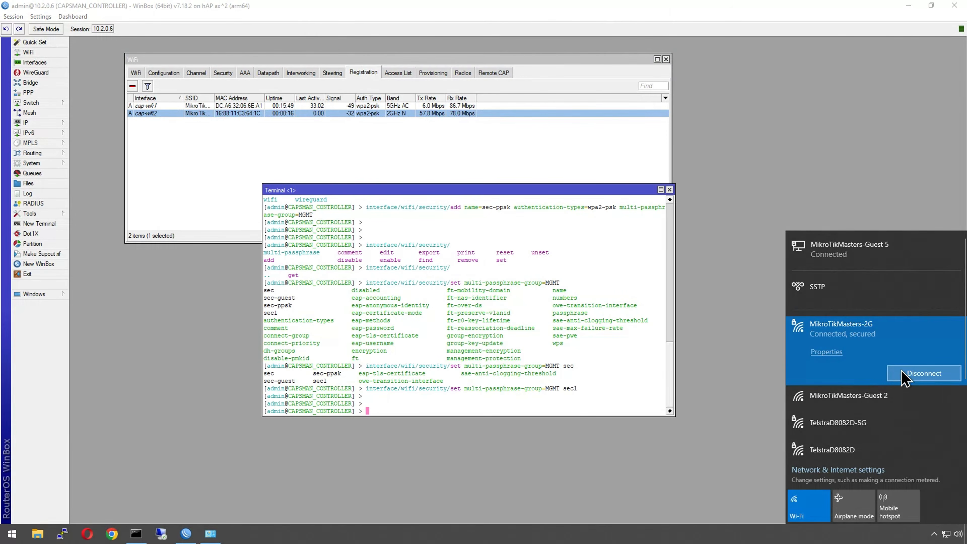
click(898, 373)
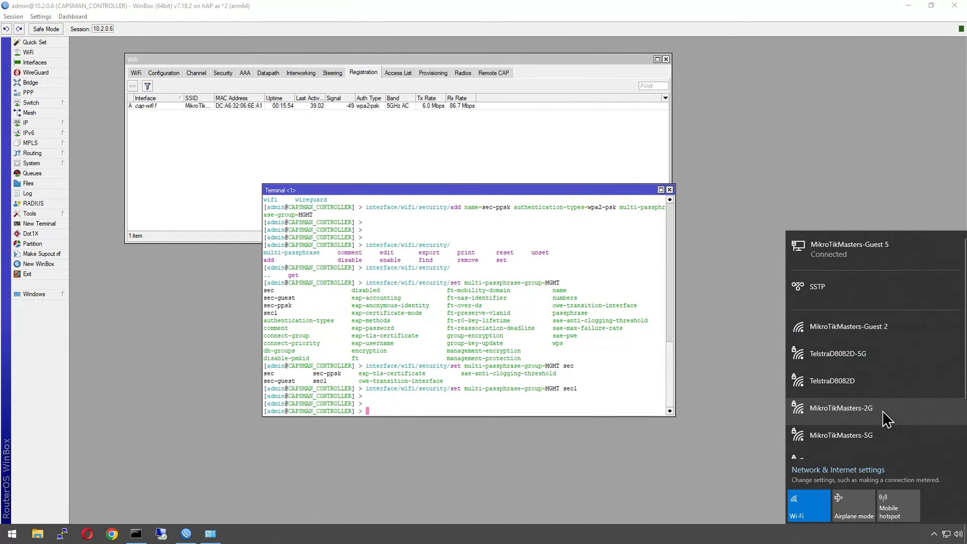
Step: Reconnect to MikroTikMasters-2G by entering the second multi-passphrase as the network security key
click(828, 411)
click(925, 448)
text(••)
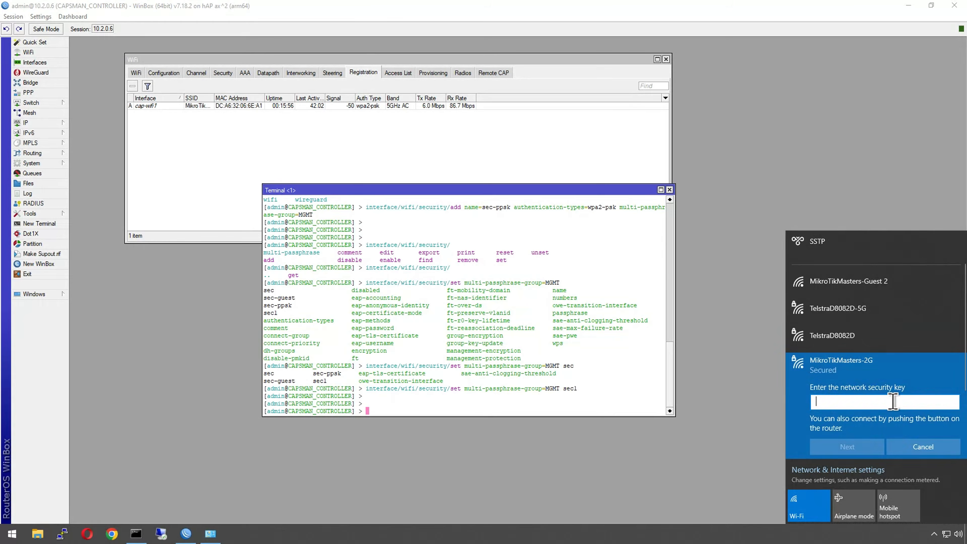
text(llworld2)
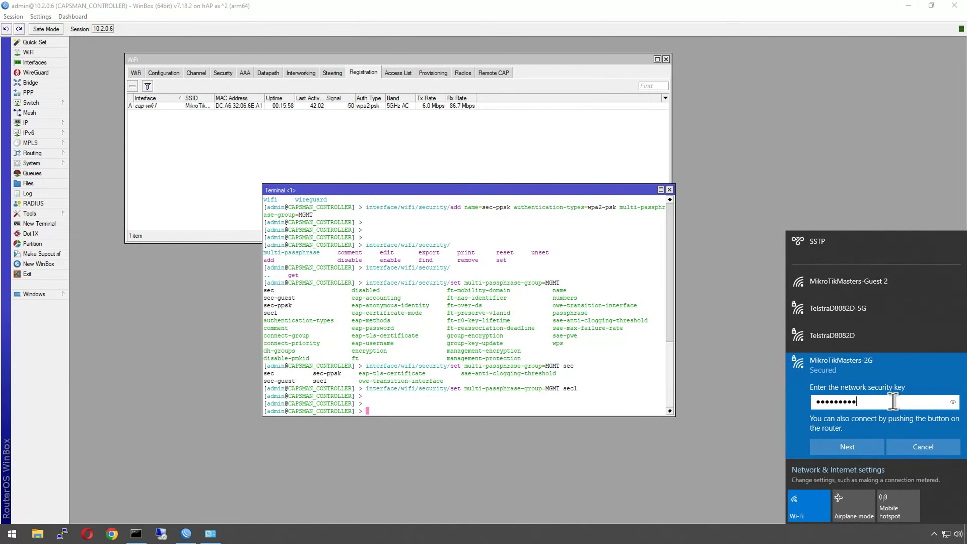
click(951, 402)
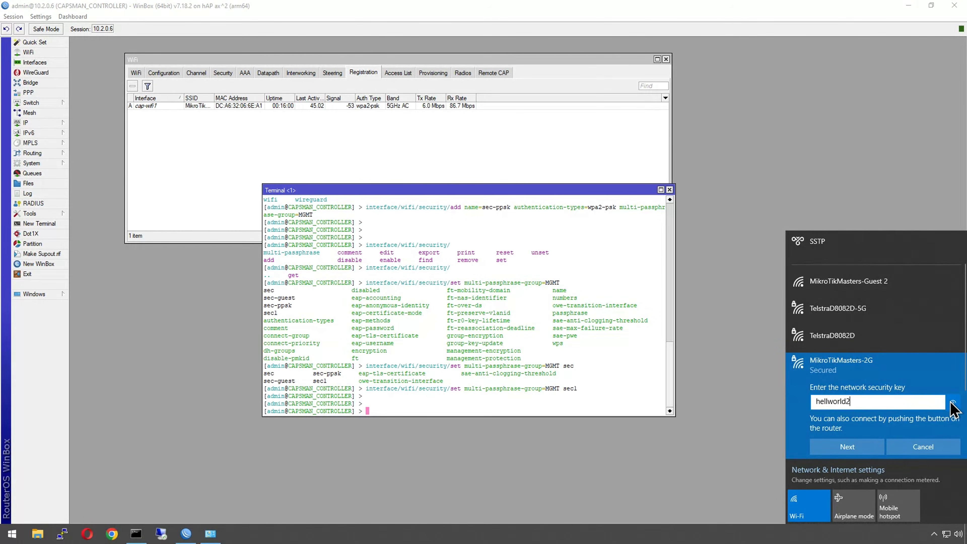
click(954, 403)
click(833, 401)
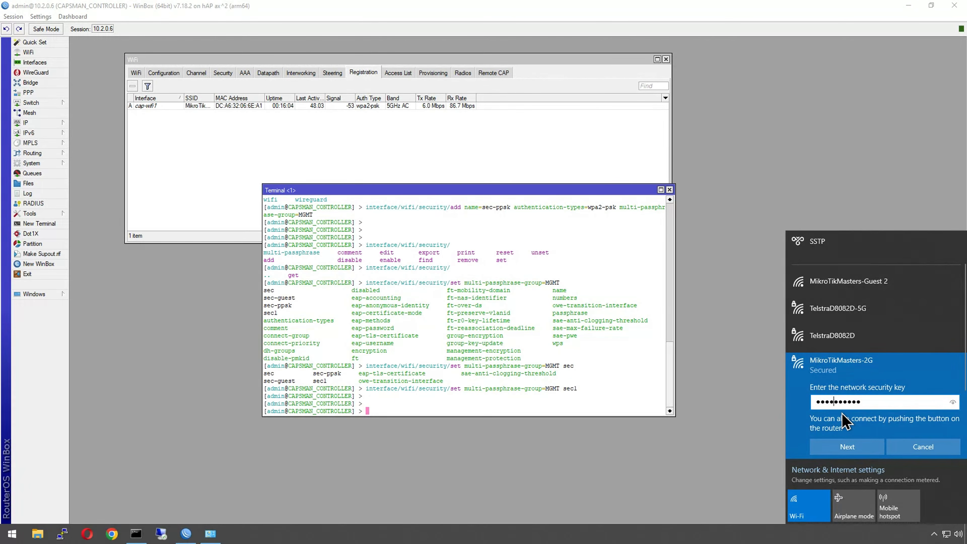
text(o)
click(952, 402)
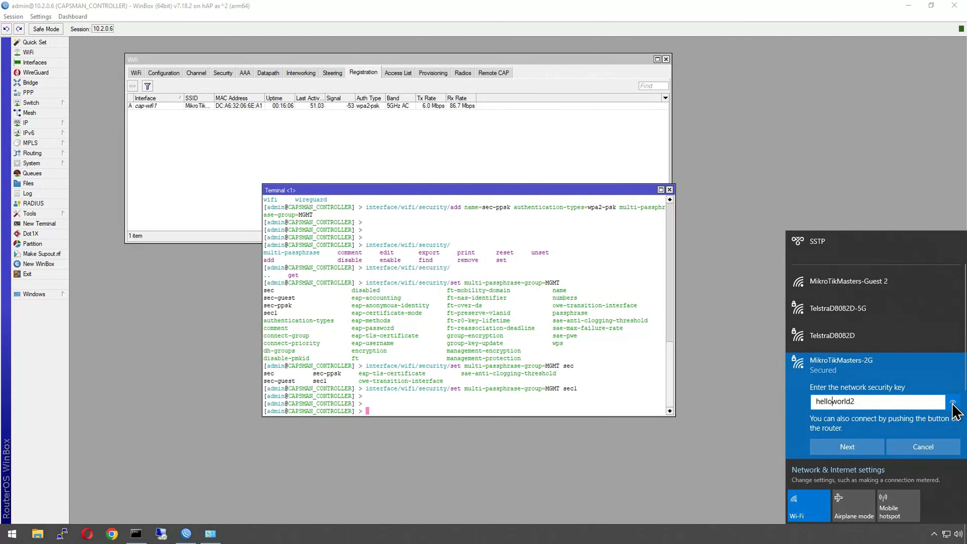
click(846, 447)
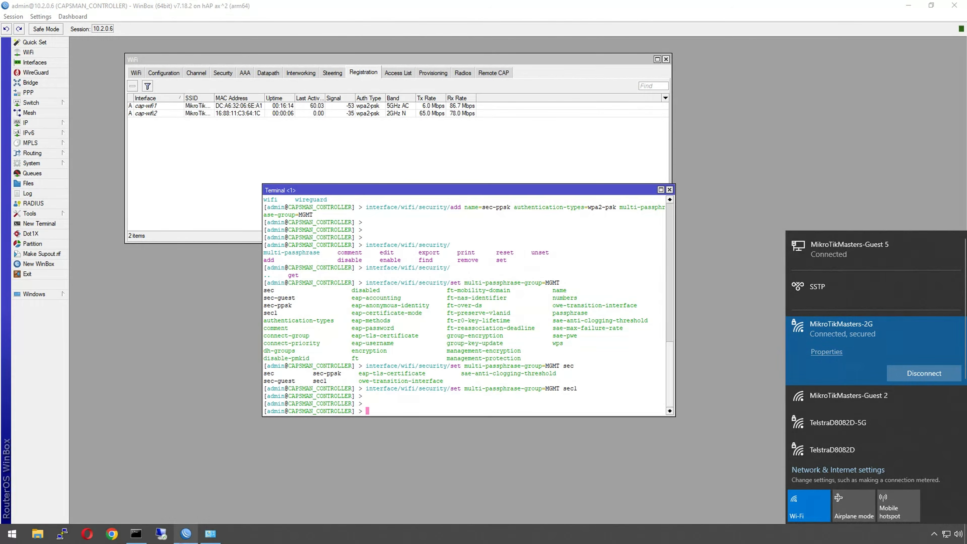
Step: Reposition the terminal and print the WiFi security multi-passphrase list
click(141, 535)
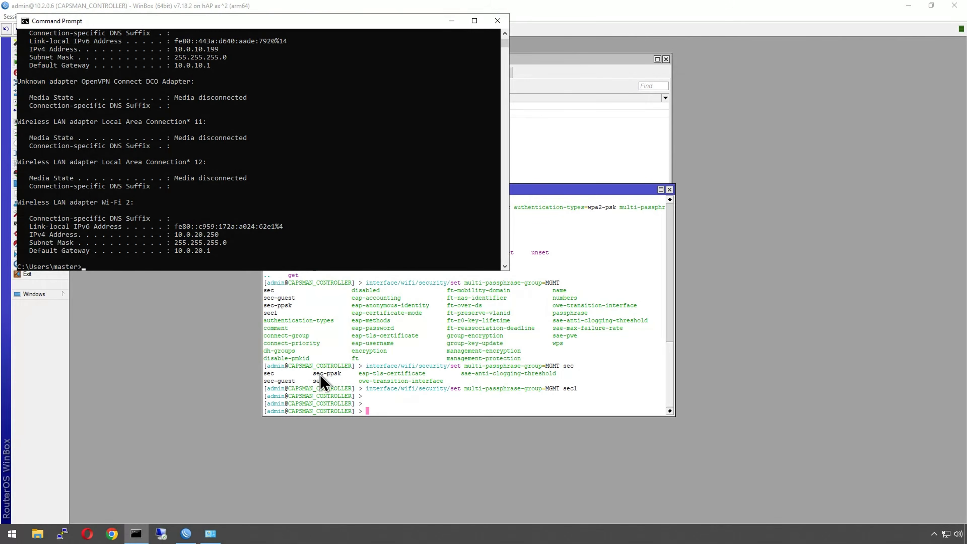
click(331, 410)
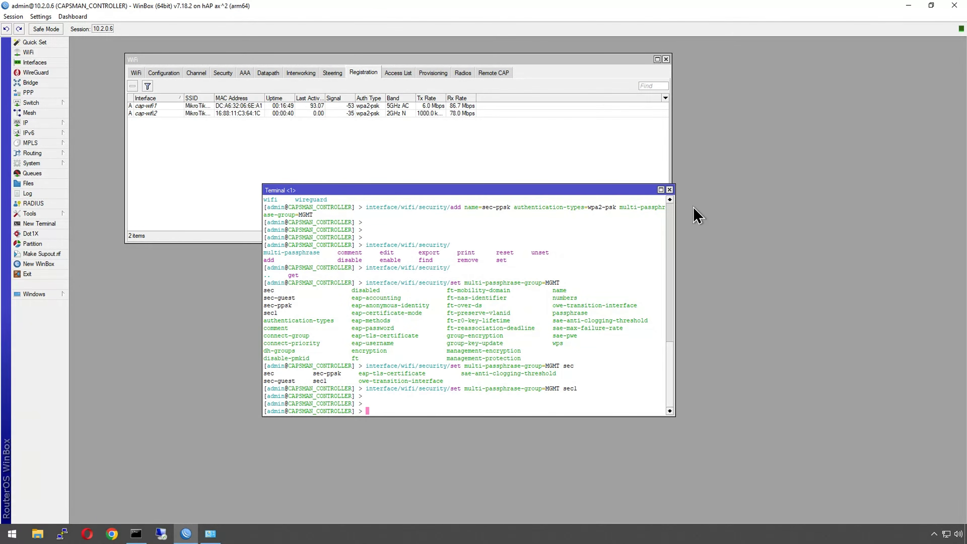
drag(643, 193, 837, 259)
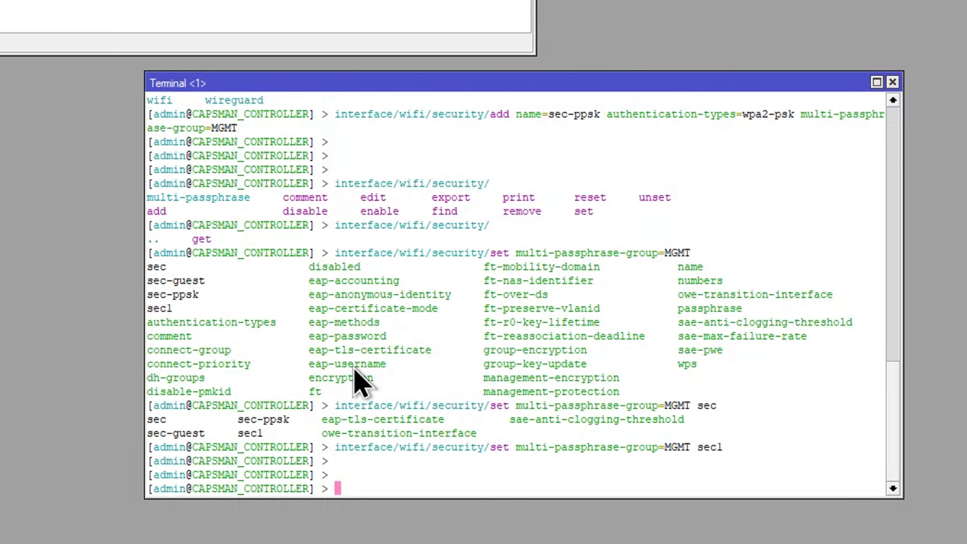
key(Tab)
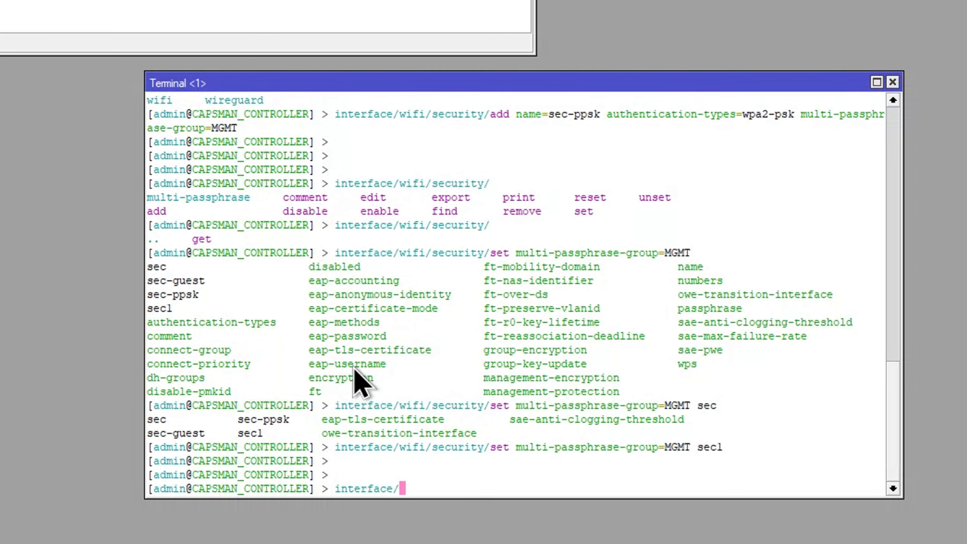
text(wif)
key(Tab)
text(sec)
key(Tab)
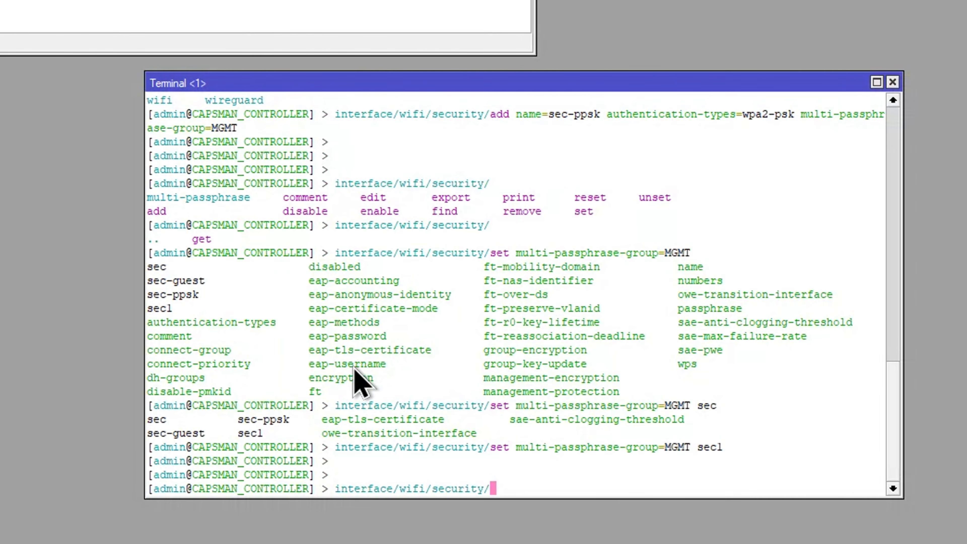
text(mu)
key(Tab)
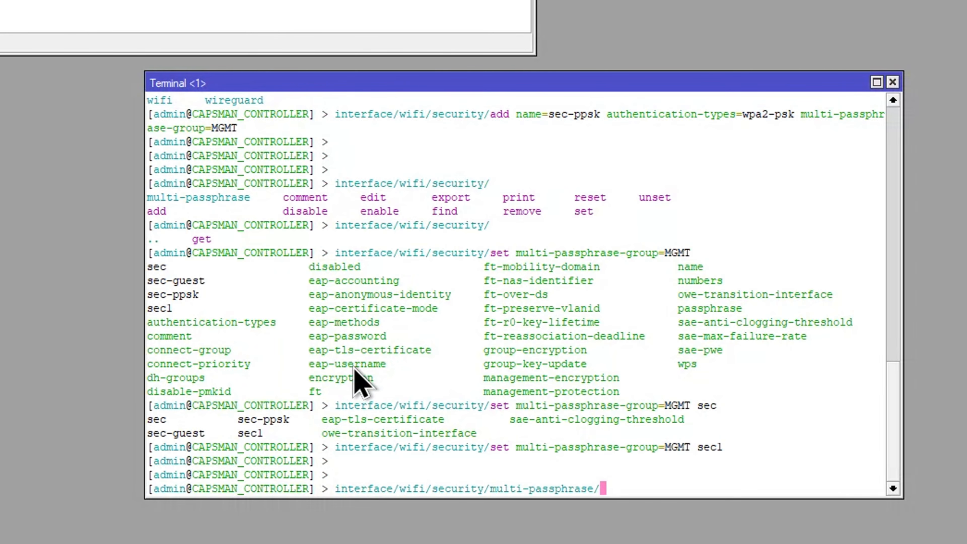
text(pri)
key(Return)
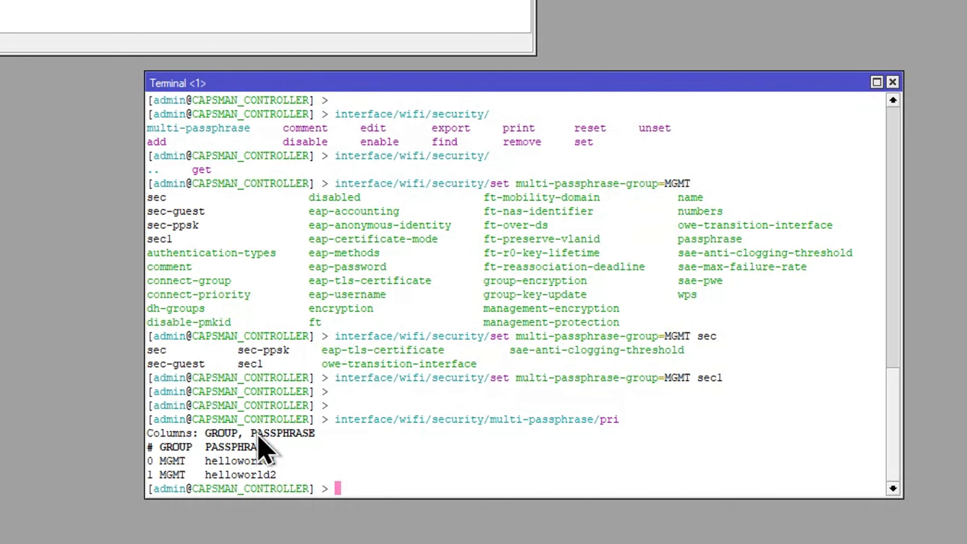
Step: Set VLAN ID 30 on multi-passphrase entry 0 and print the multi-passphrase list again
text(interface/wifi/)
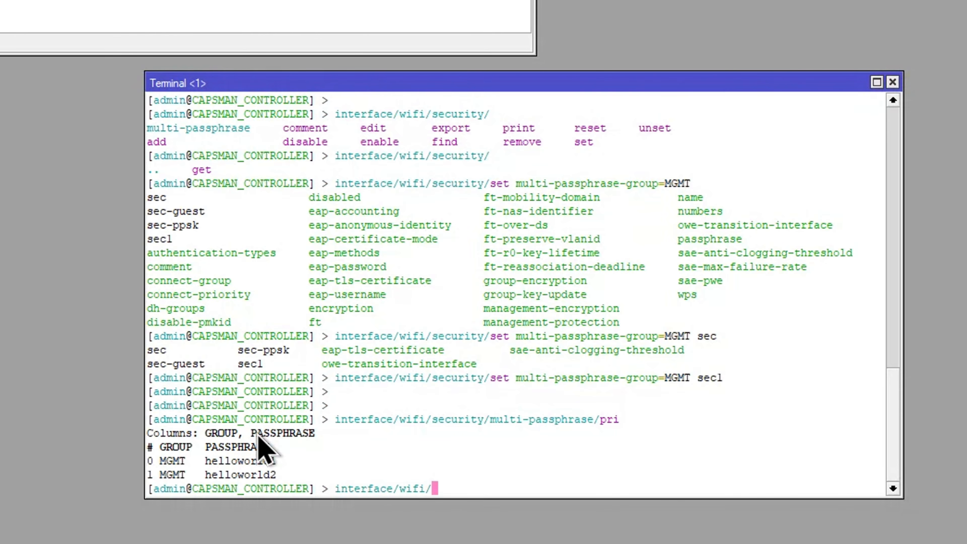
text(se)
key(Tab)
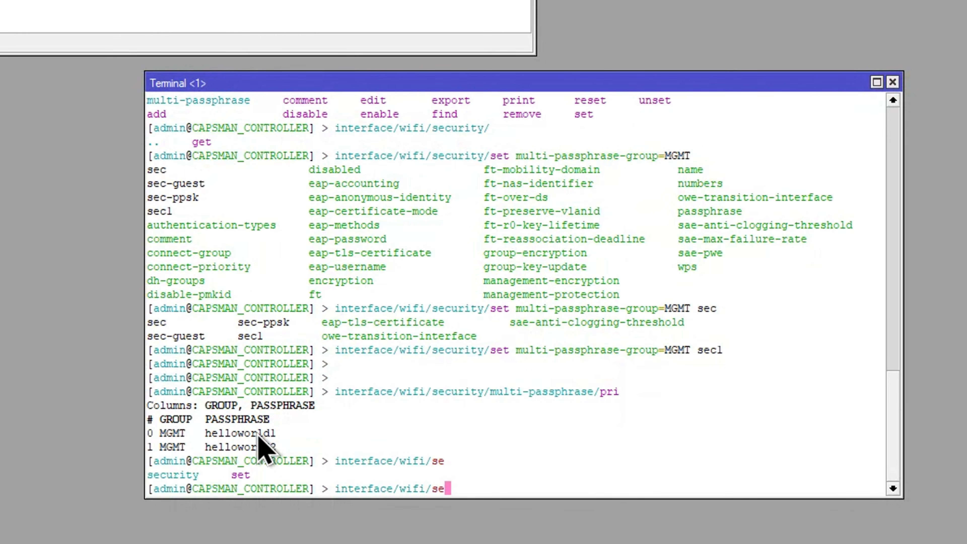
text(c)
key(Tab)
key(Tab)
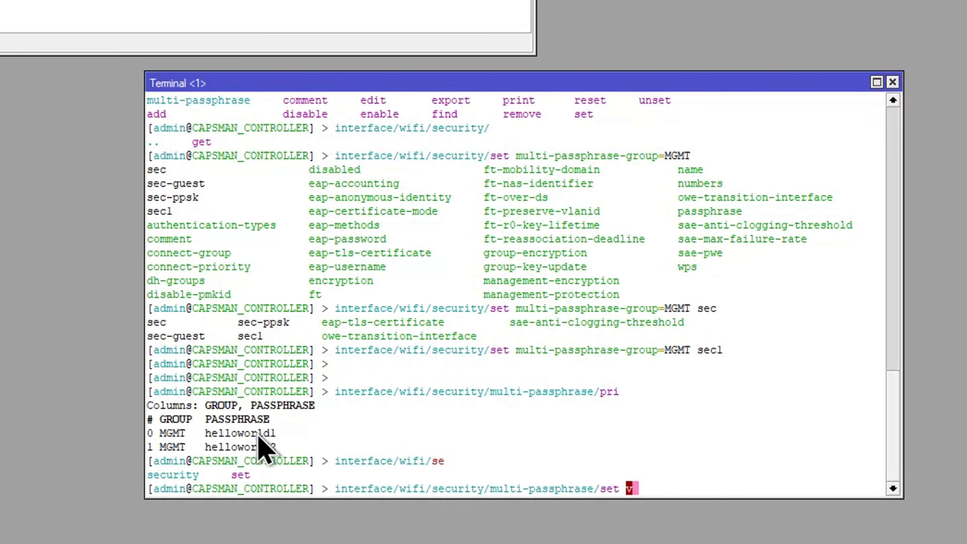
text(set v)
key(Tab)
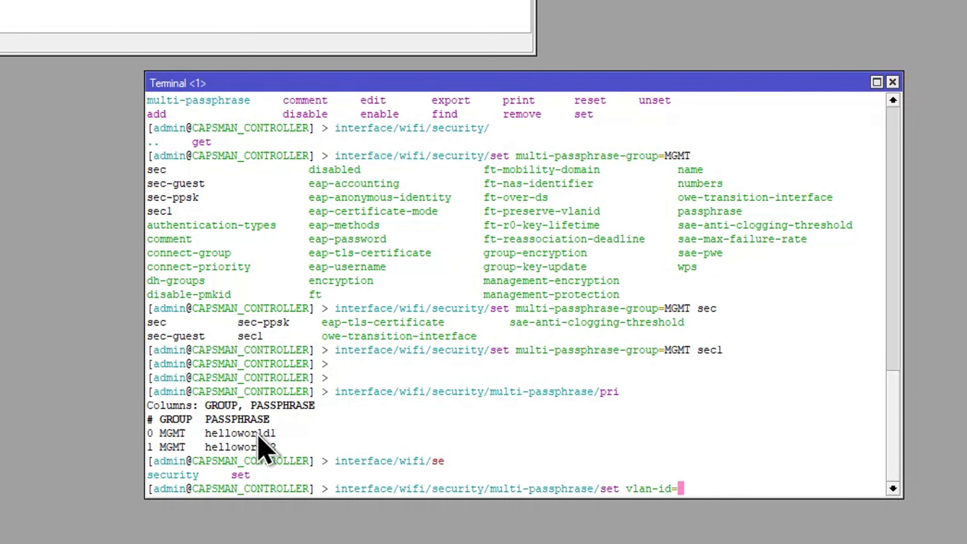
key(Tab)
key(Tab)
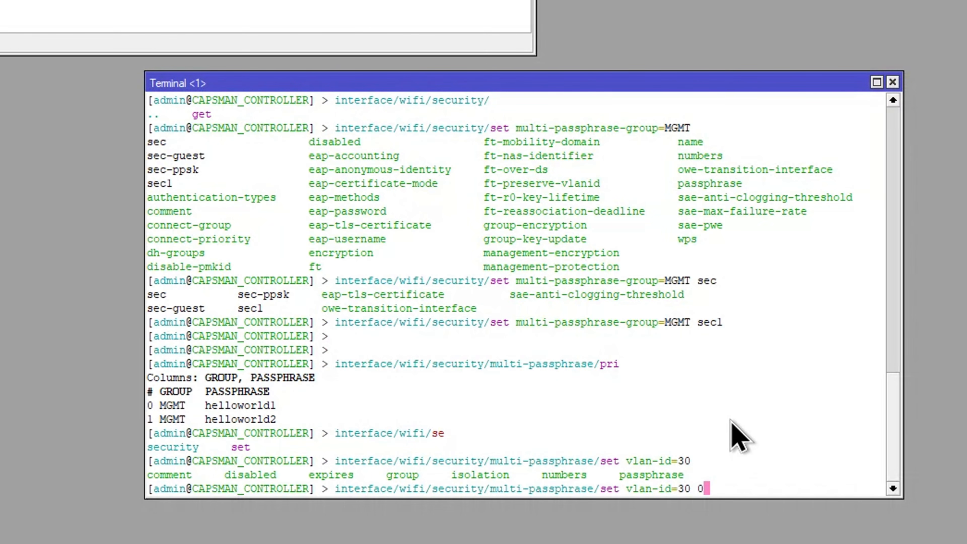
key(Return)
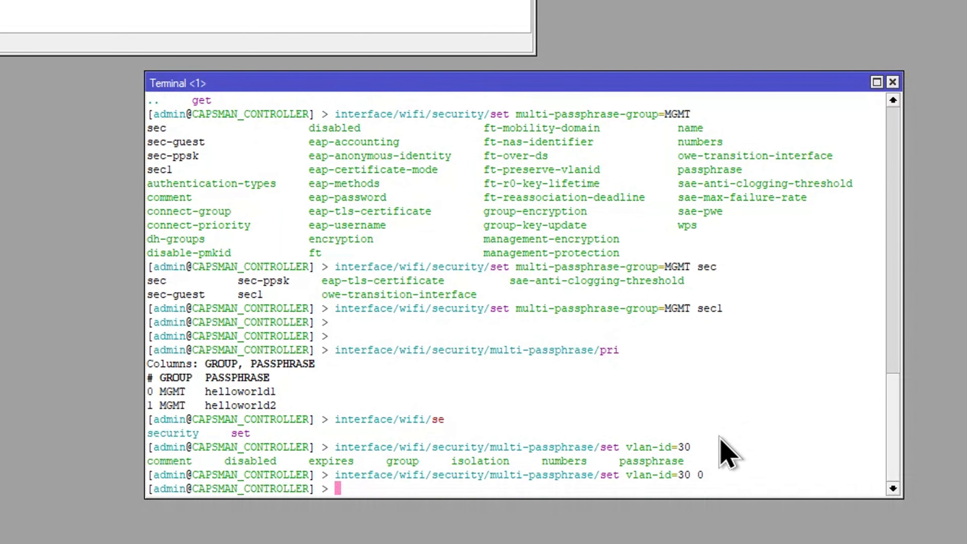
key(Up)
key(Up)
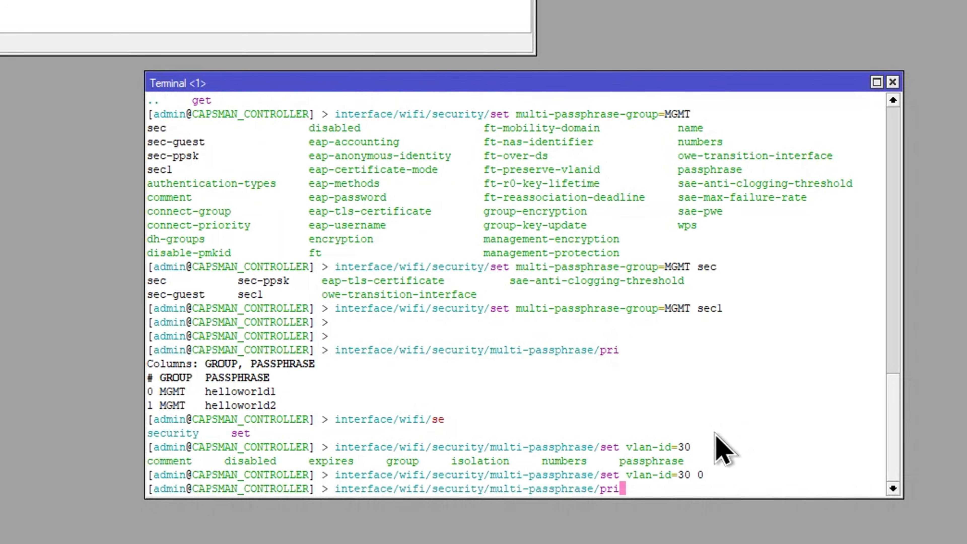
key(Return)
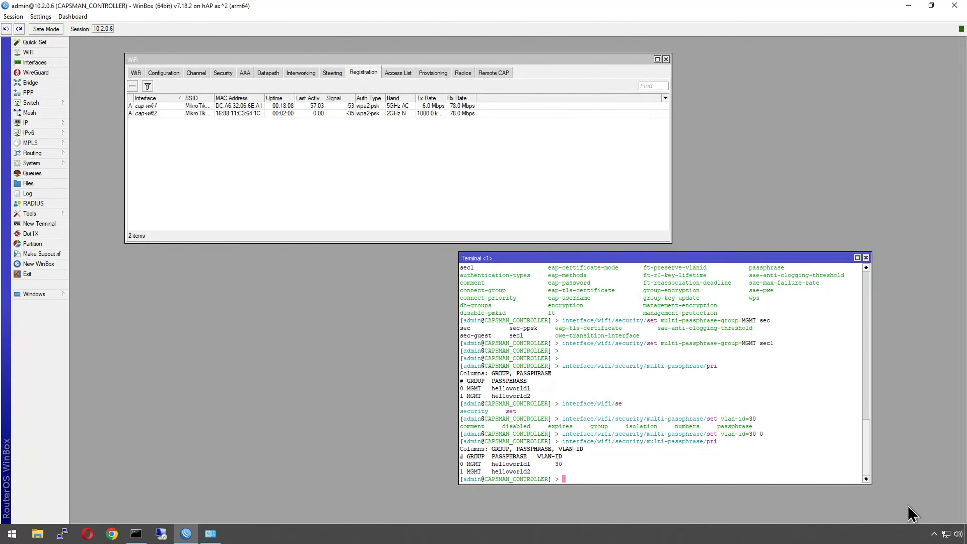
Step: Disconnect the laptop from MikroTikMasters-2G again
click(948, 534)
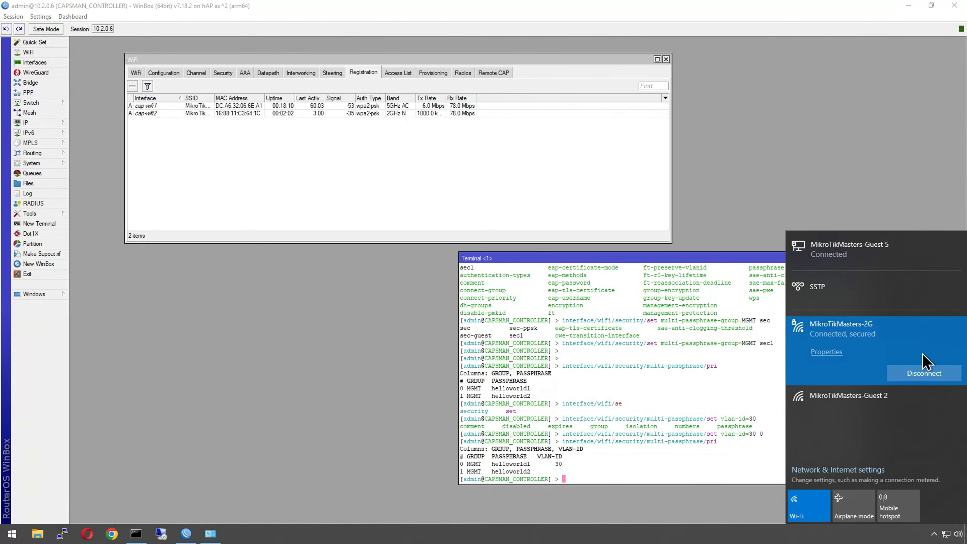
click(927, 374)
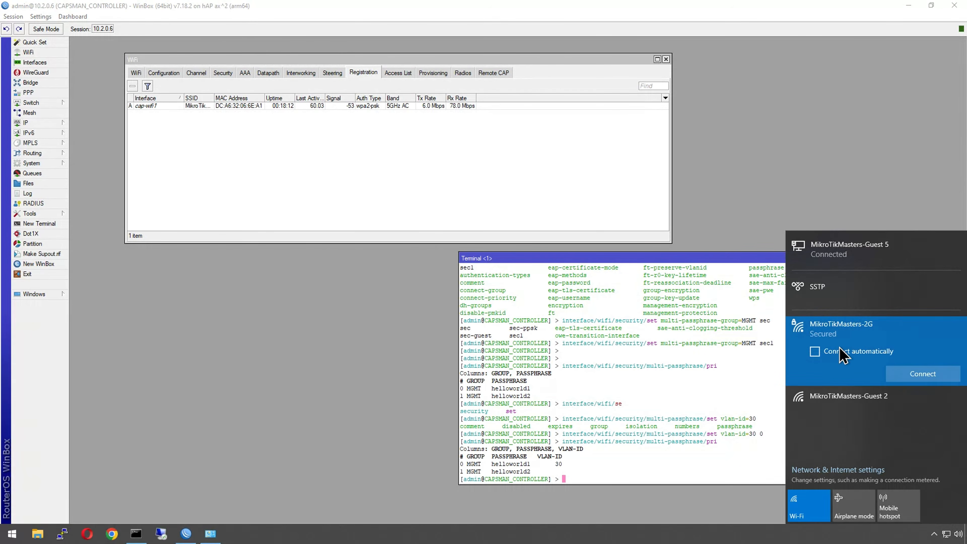
right_click(842, 338)
click(857, 373)
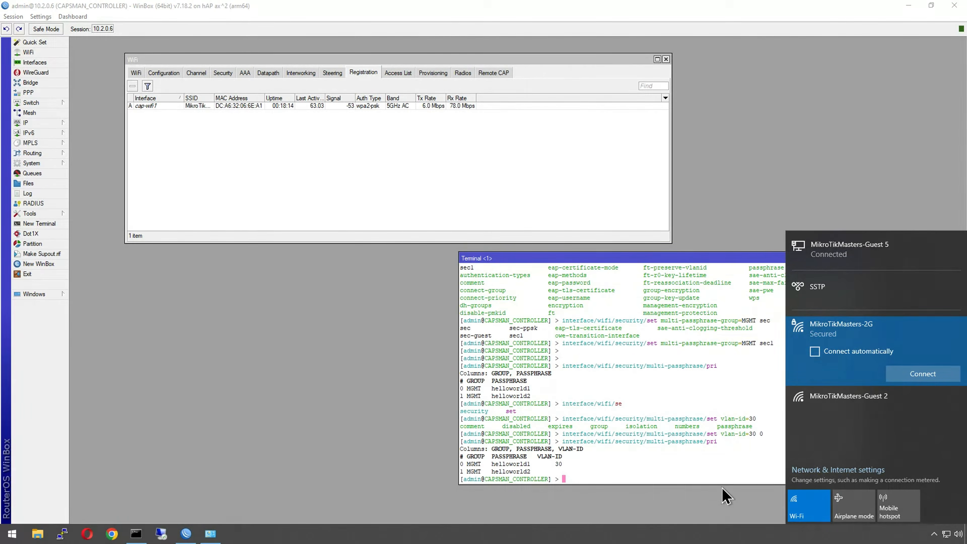
click(723, 501)
Step: Reconnect to MikroTikMasters-2G by entering the first multi-passphrase as the network security key
click(947, 534)
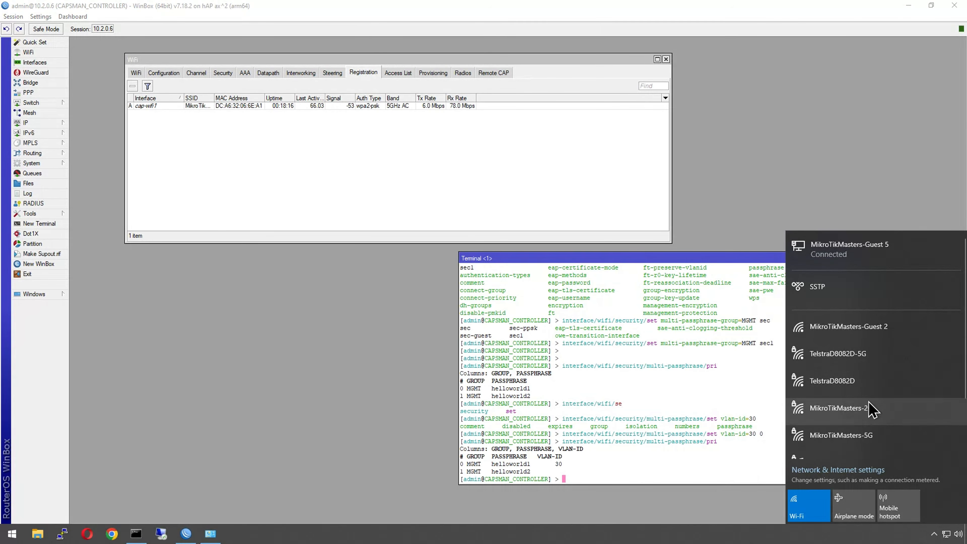
click(871, 408)
click(920, 447)
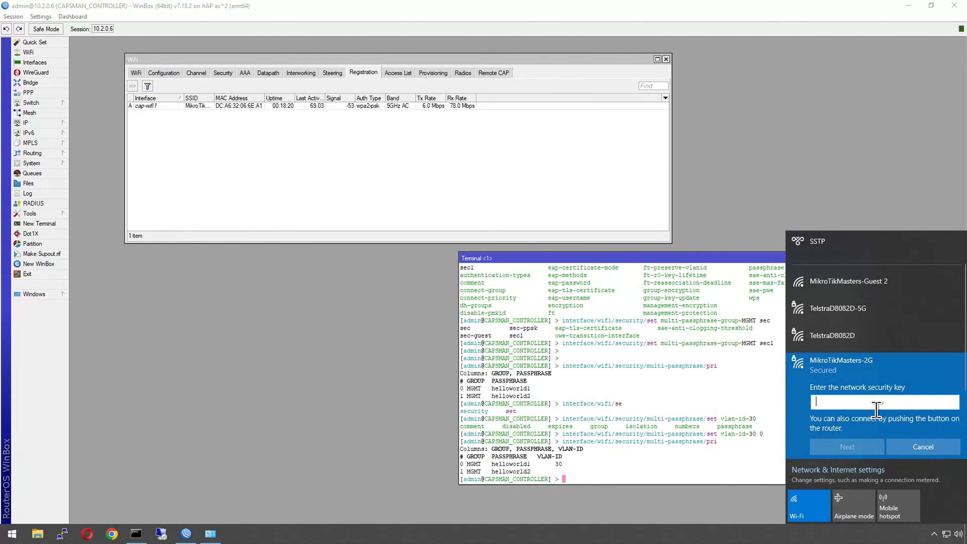
text(hello)
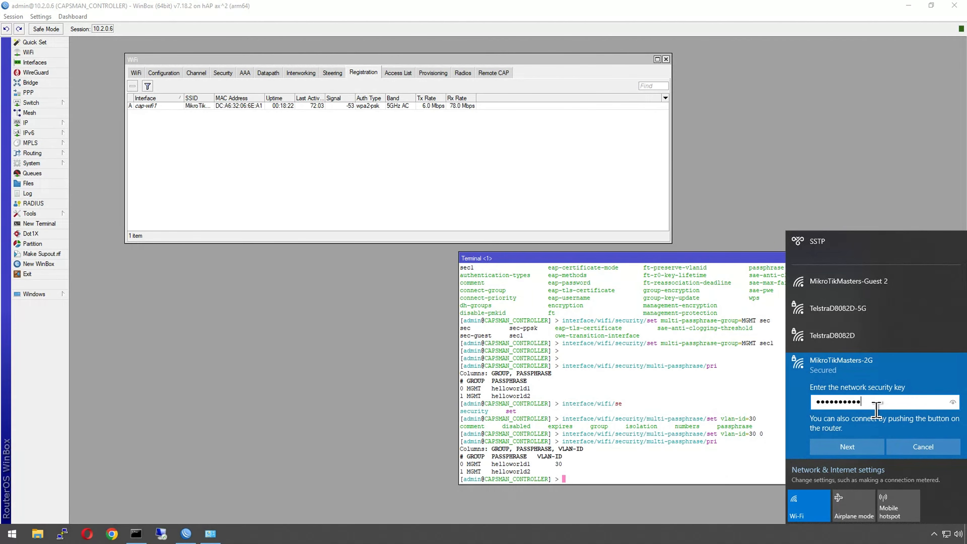
click(952, 402)
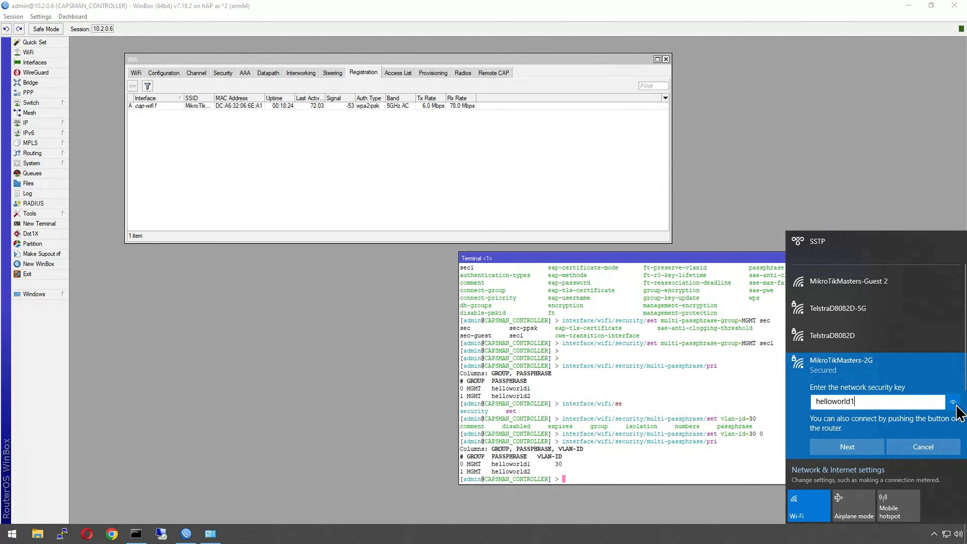
click(821, 443)
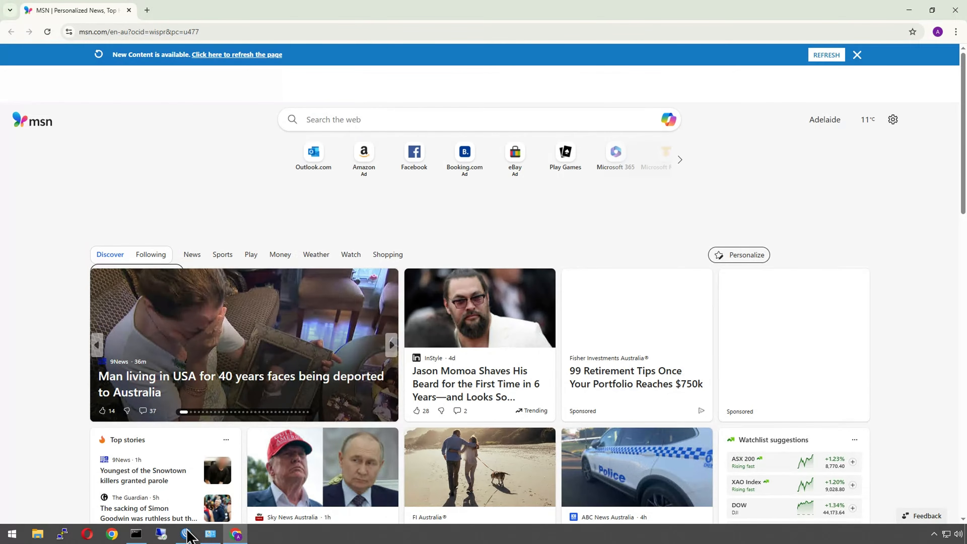
Step: Run ipconfig in the Command Prompt and check the Wi-Fi adapter's IPv4 address and connection status
click(184, 534)
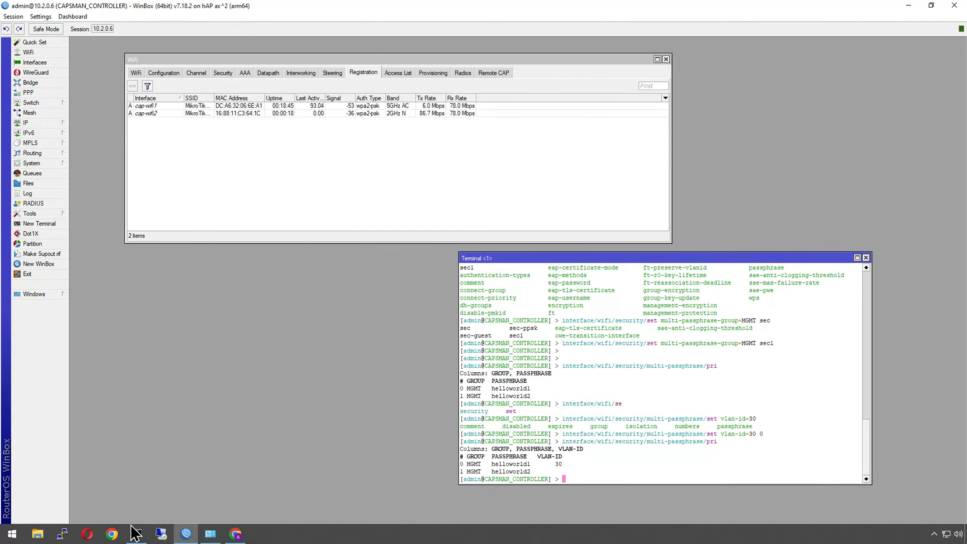
click(136, 534)
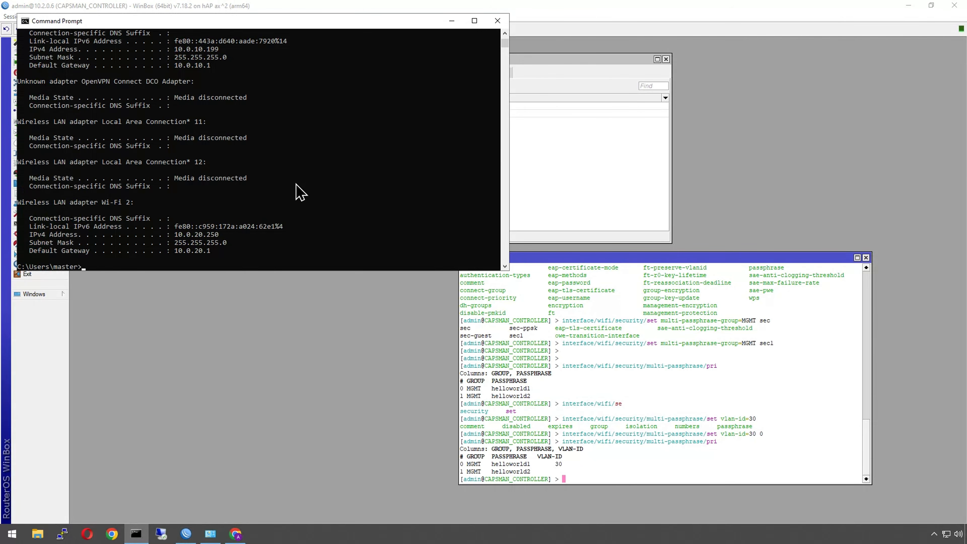
text(ipconfig)
key(Return)
click(197, 235)
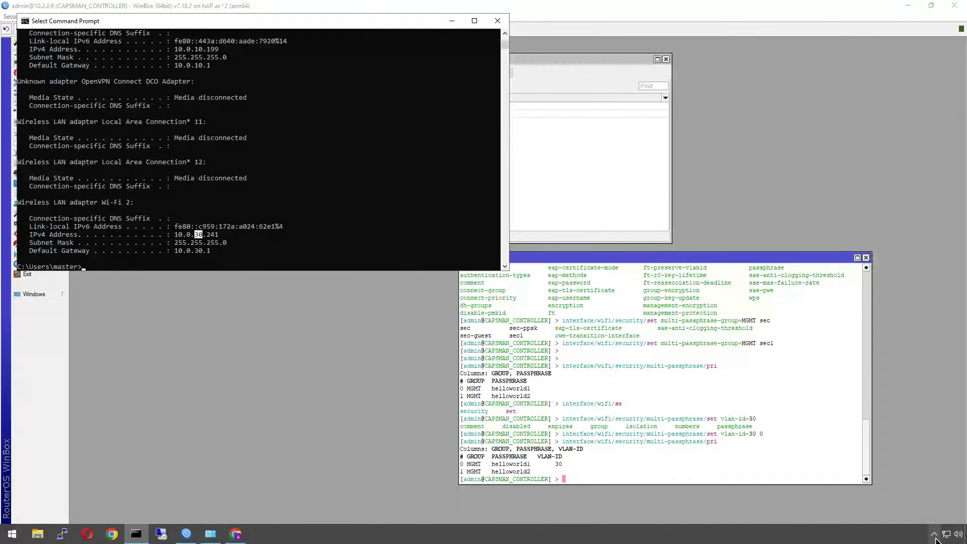
click(946, 533)
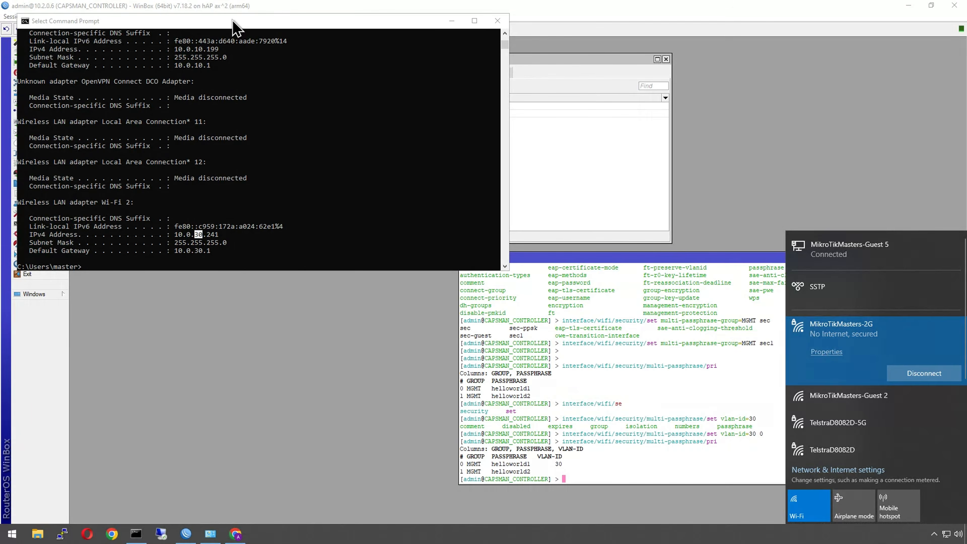
Step: Inspect the dp-main-v20 datapath's VLAN ID and the datapath assigned to the CONF_2GHZ configuration
click(307, 327)
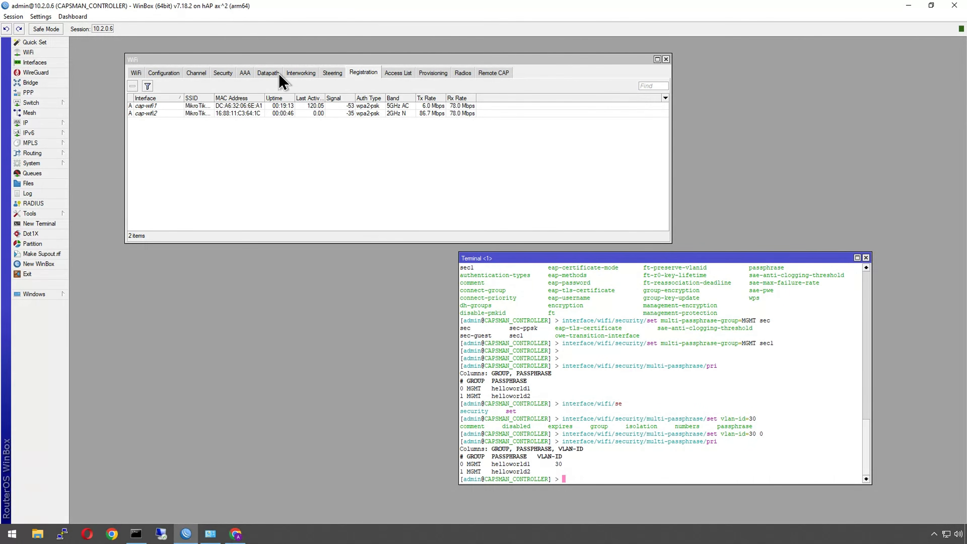
click(268, 73)
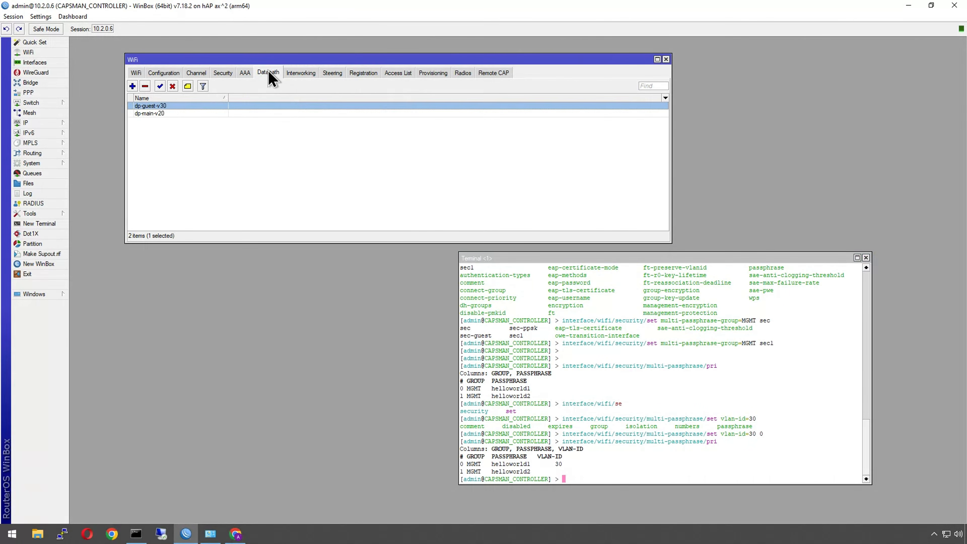
double_click(151, 112)
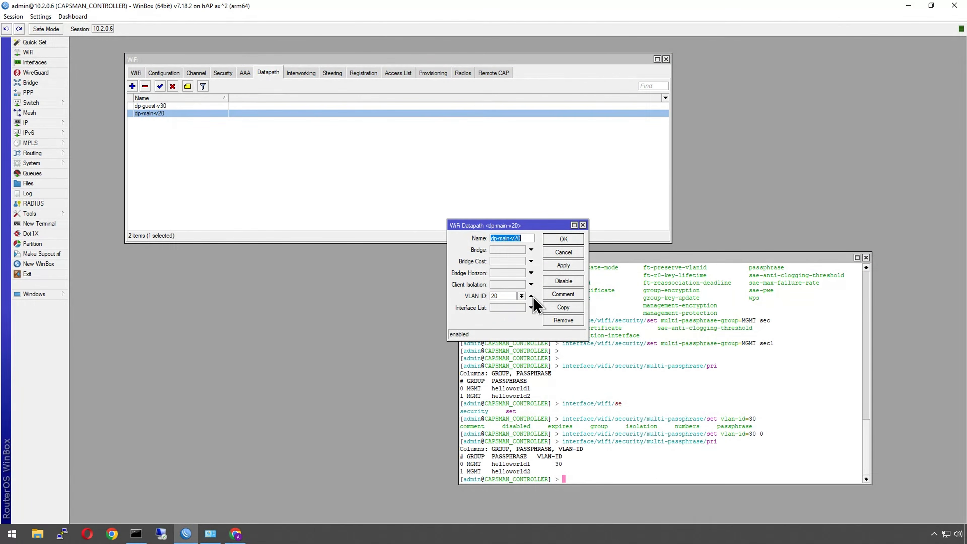
double_click(510, 296)
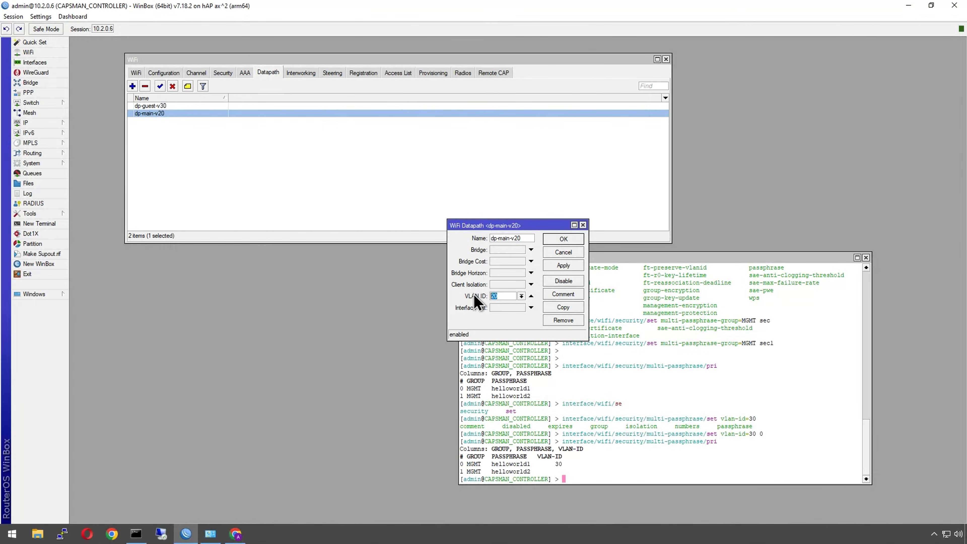
click(169, 73)
double_click(212, 107)
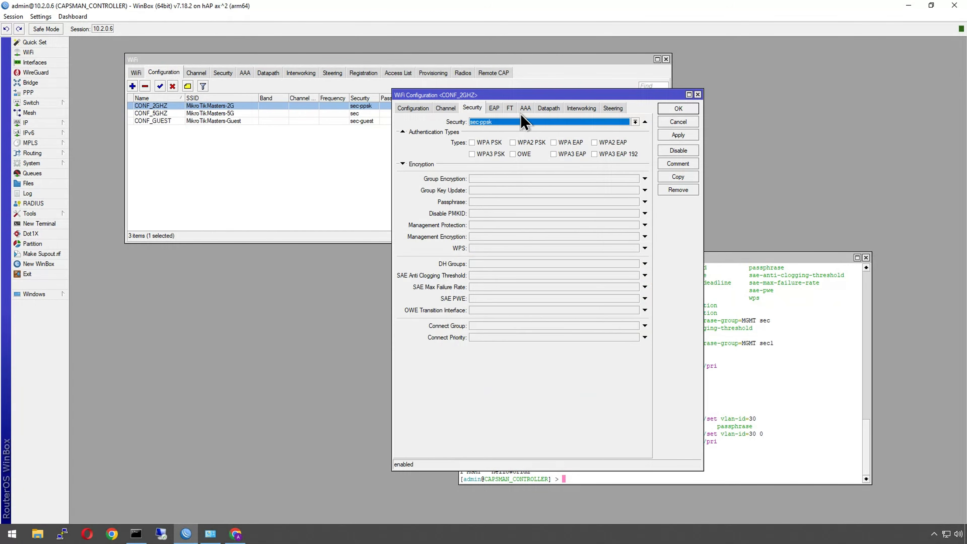
click(528, 110)
click(545, 110)
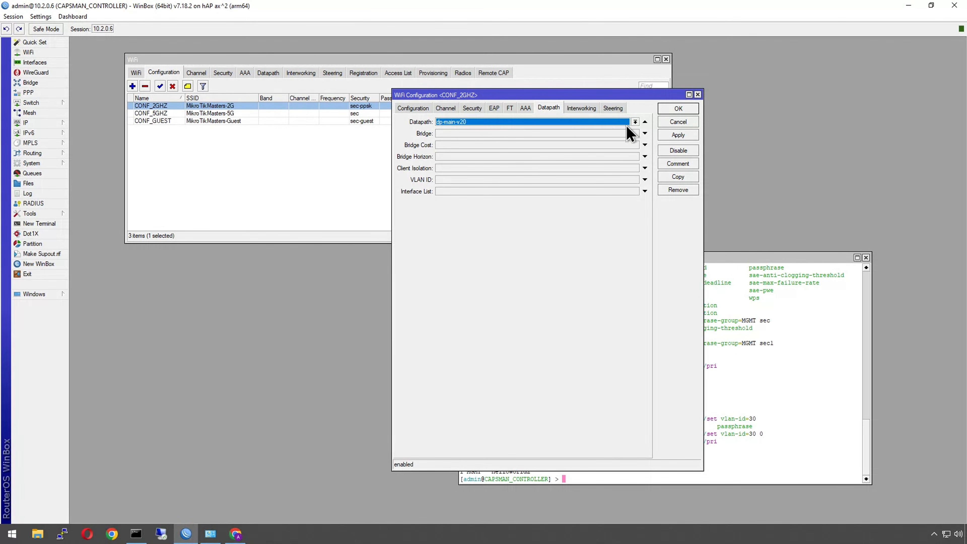
click(644, 122)
click(671, 110)
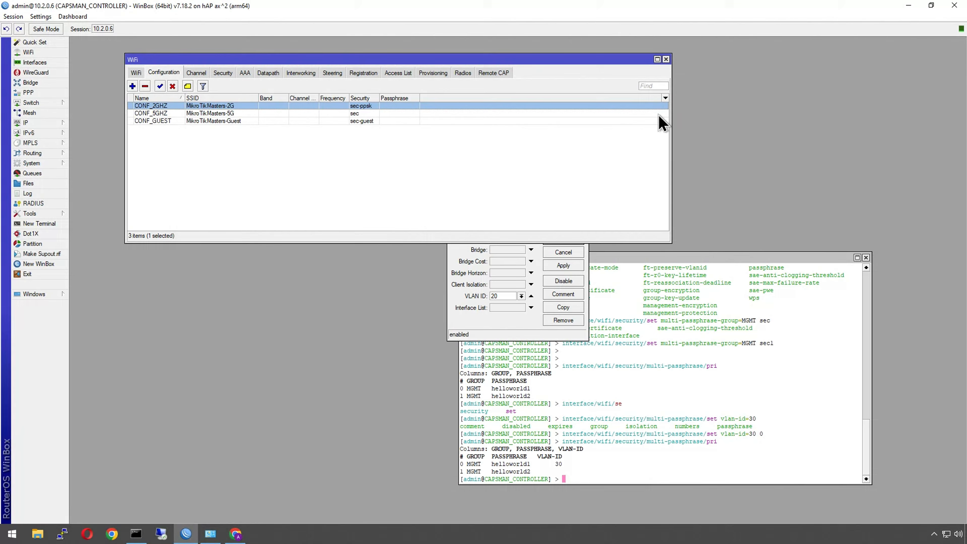
click(512, 334)
click(563, 240)
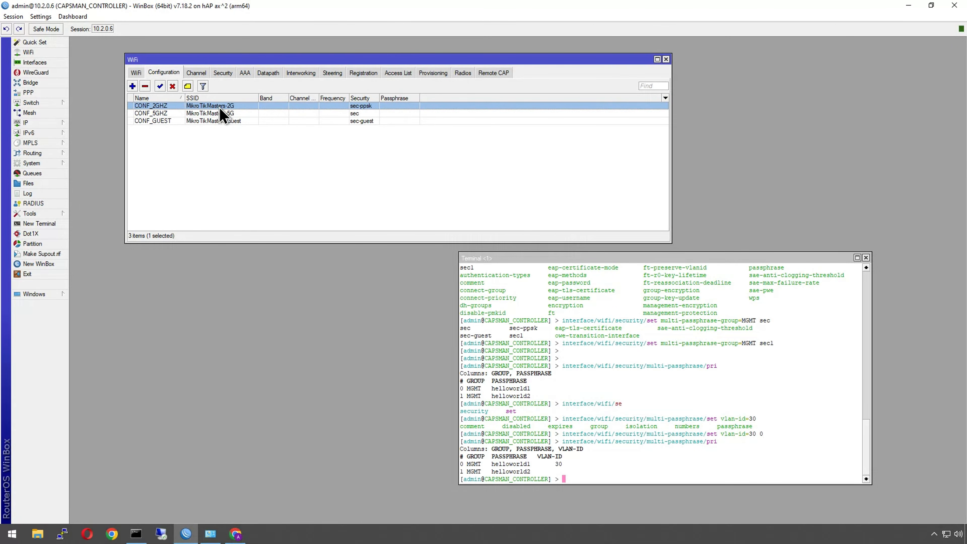
Step: Disconnect from MikroTikMasters-2G and attempt reconnecting with connect automatically enabled by entering the network security key, then cancel
click(946, 533)
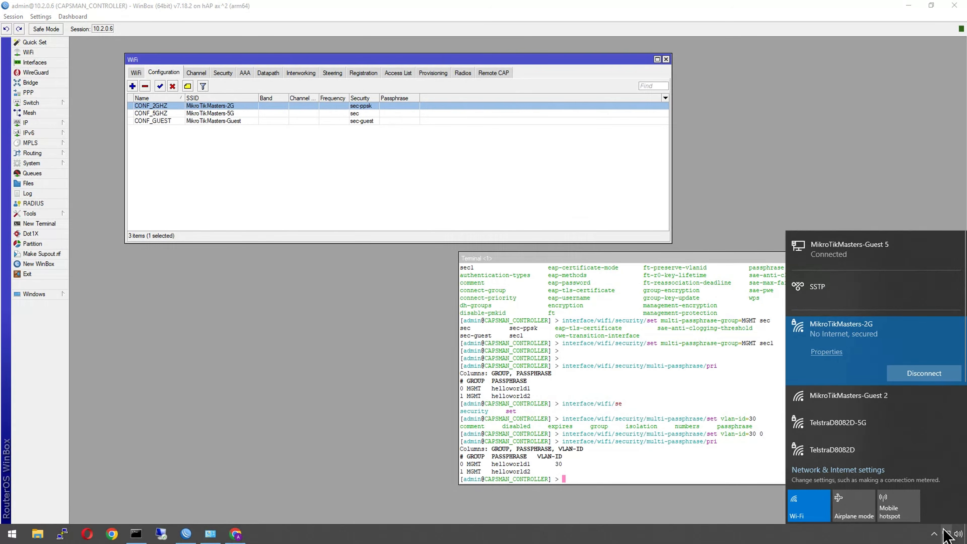
click(913, 374)
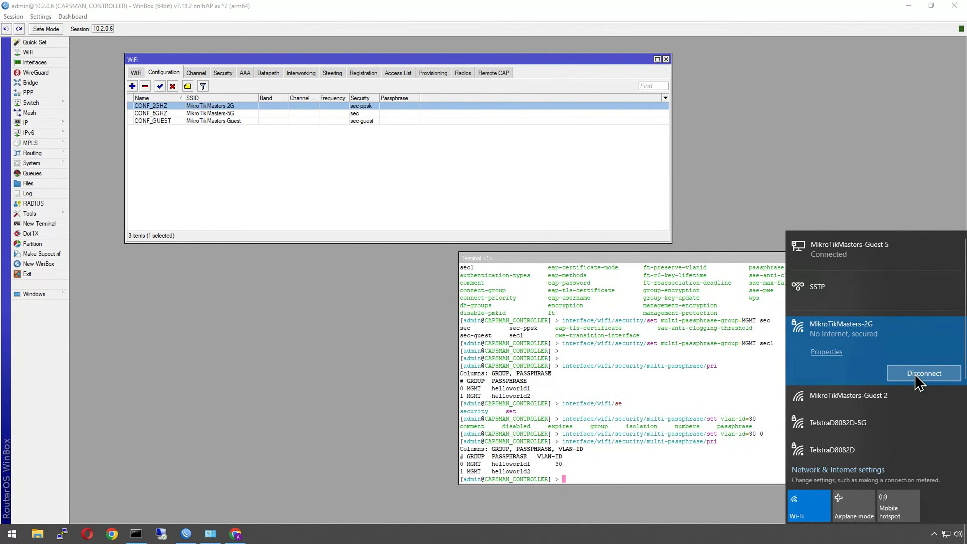
right_click(865, 331)
click(880, 366)
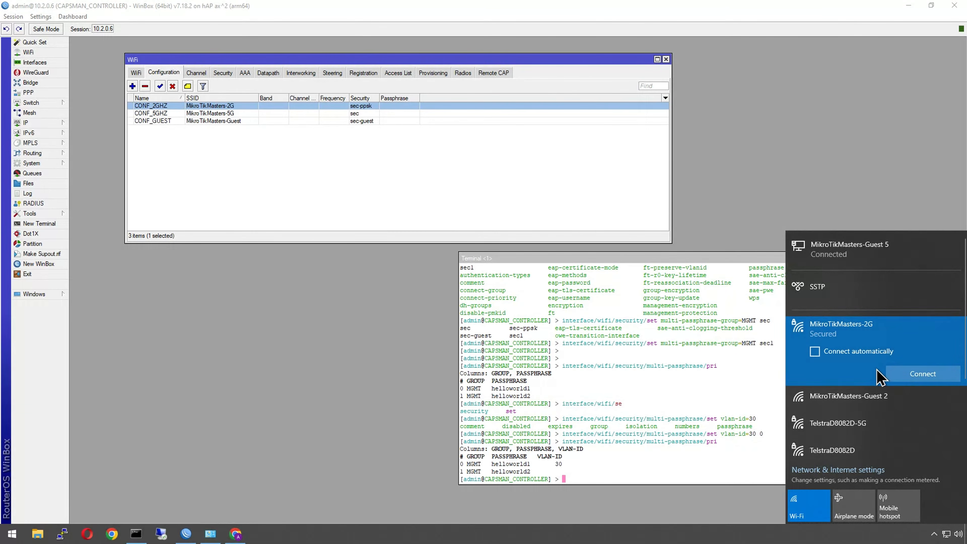
click(862, 417)
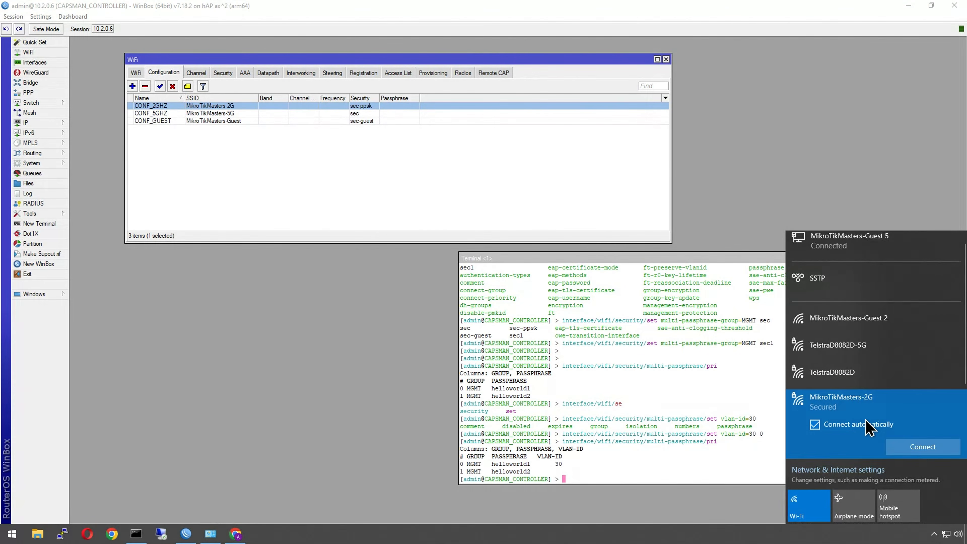
click(920, 446)
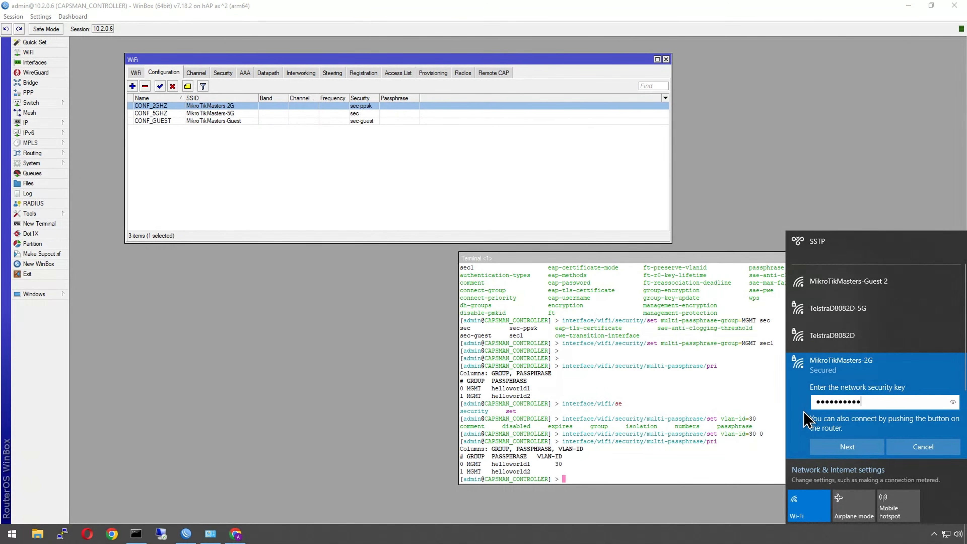
click(951, 403)
click(847, 446)
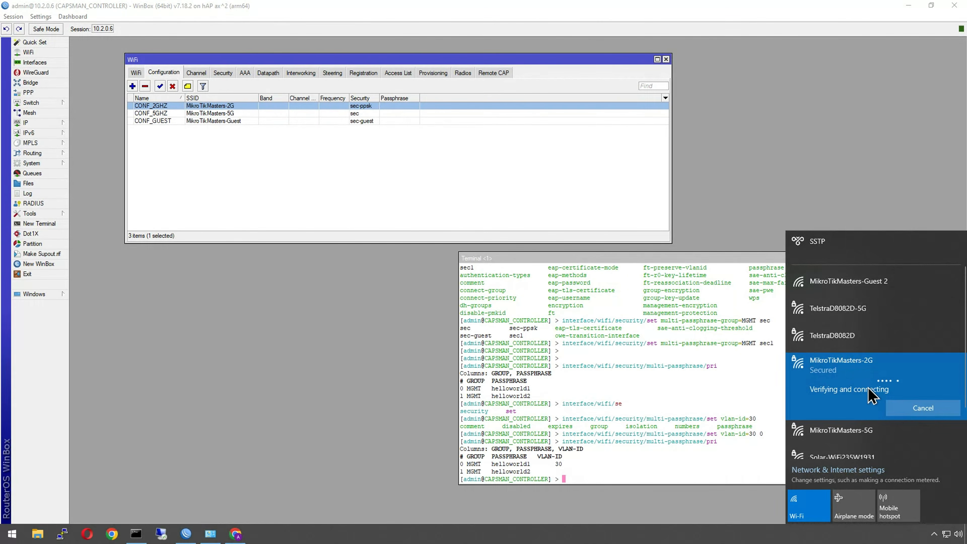
click(920, 410)
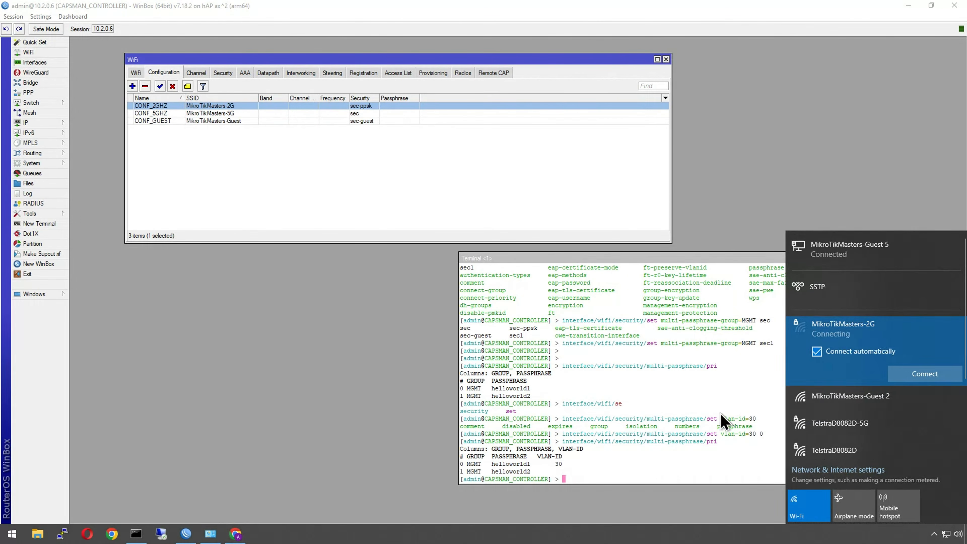
click(399, 393)
click(558, 471)
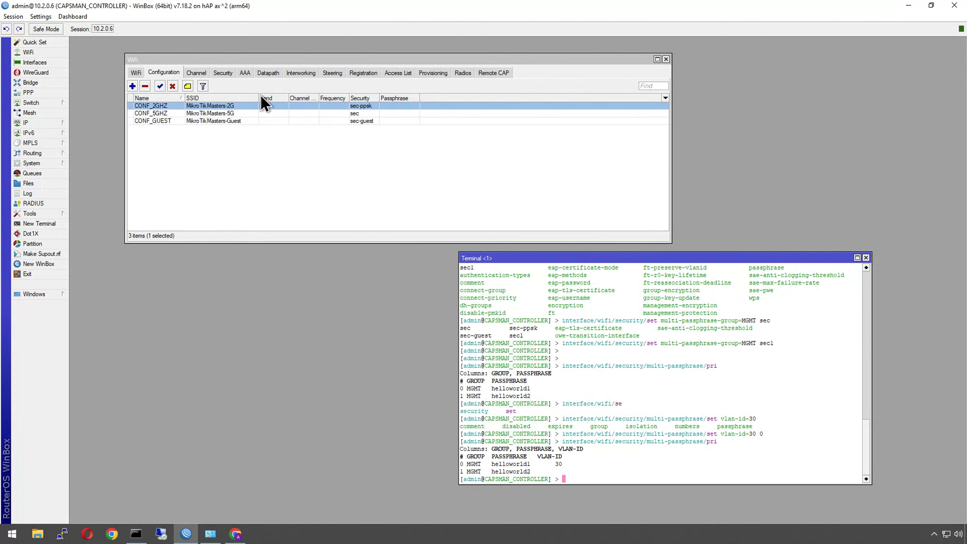
click(268, 73)
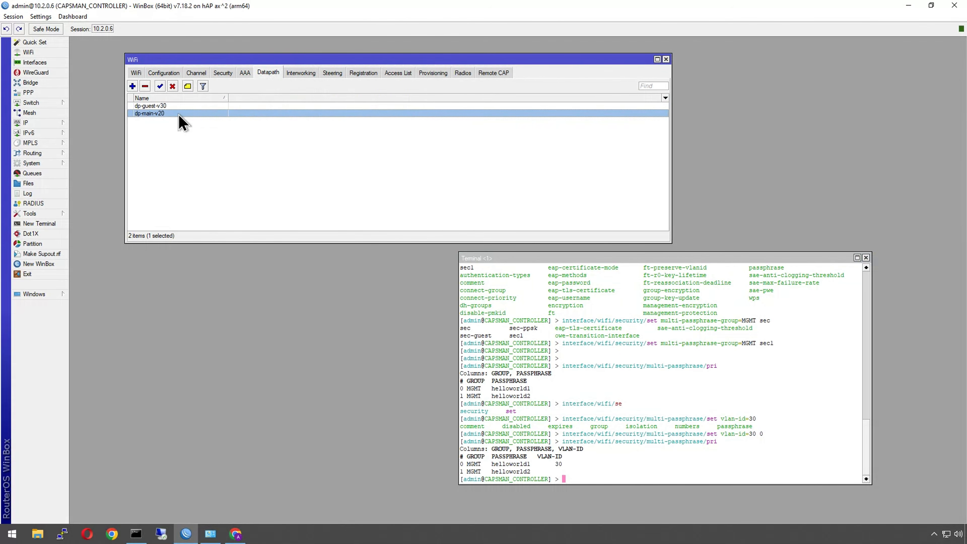
click(590, 473)
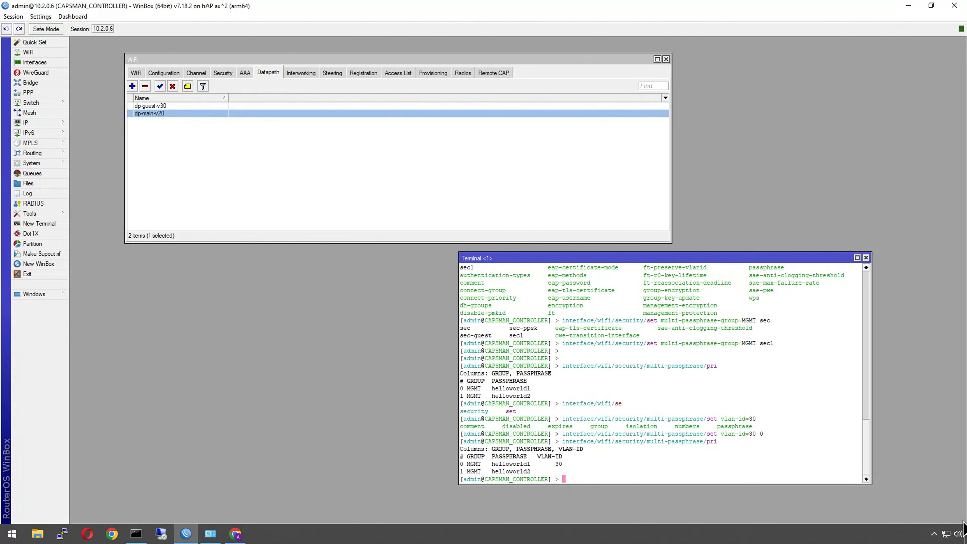
click(953, 532)
Step: Remove multi-passphrase entry 1 from the WiFi security multi-passphrase list in the terminal
click(685, 456)
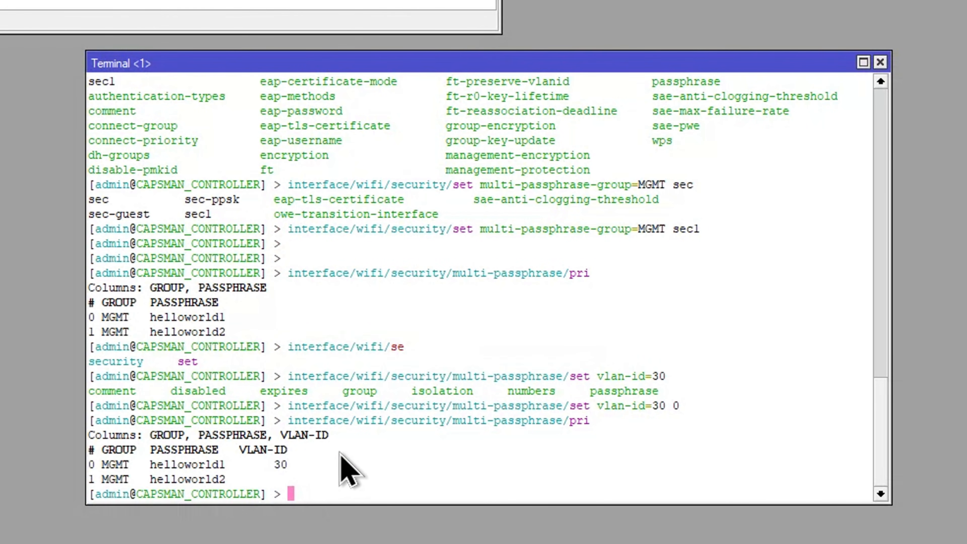
text(int)
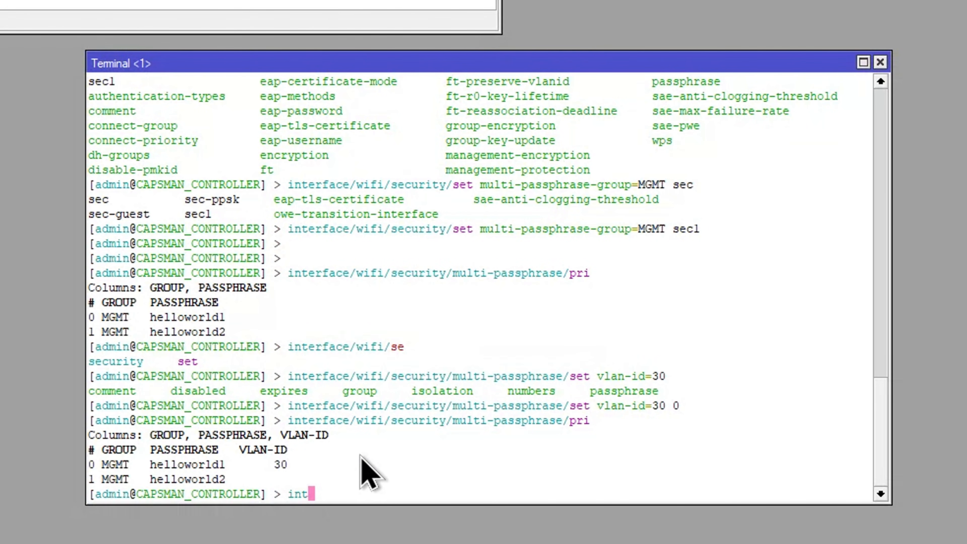
text(erface/wireguard/)
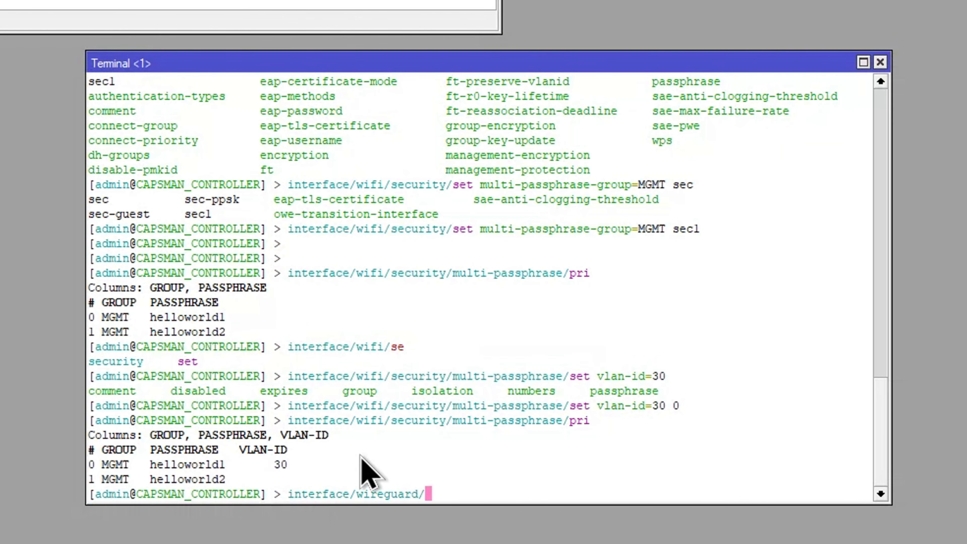
key(BackSpace)
key(BackSpace)
key(BackSpace)
key(BackSpace)
key(BackSpace)
key(BackSpace)
key(BackSpace)
text(f)
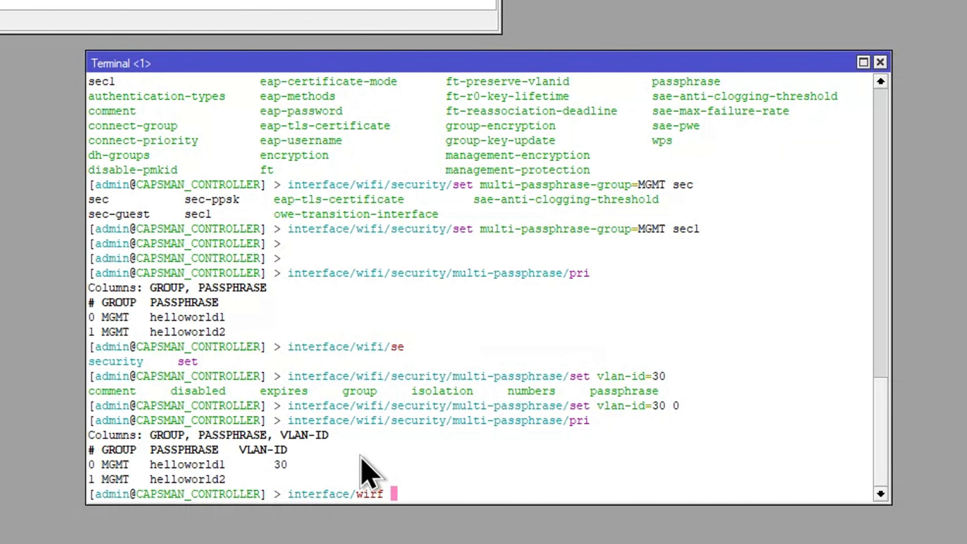
key(BackSpace)
key(BackSpace)
key(BackSpace)
text(ifi/security/)
key(Tab)
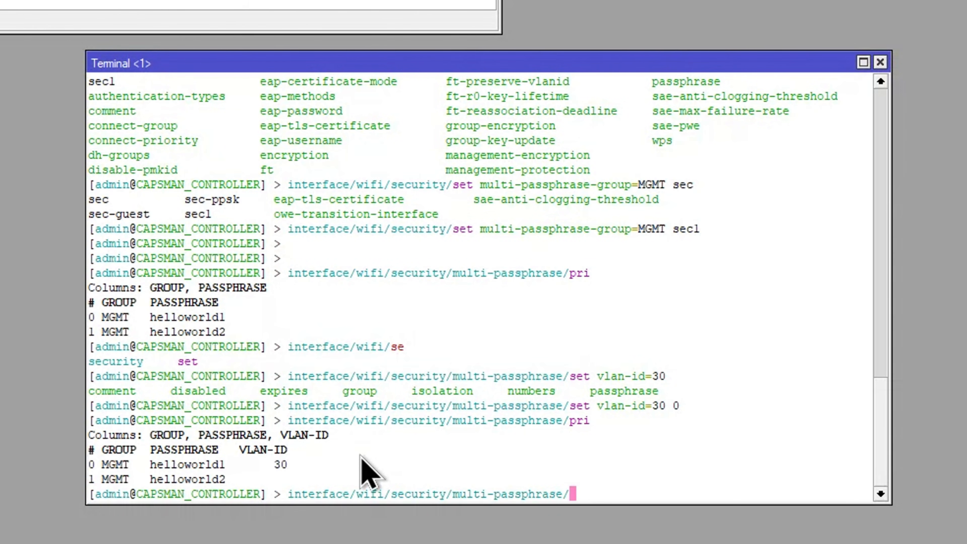
text(re)
key(Tab)
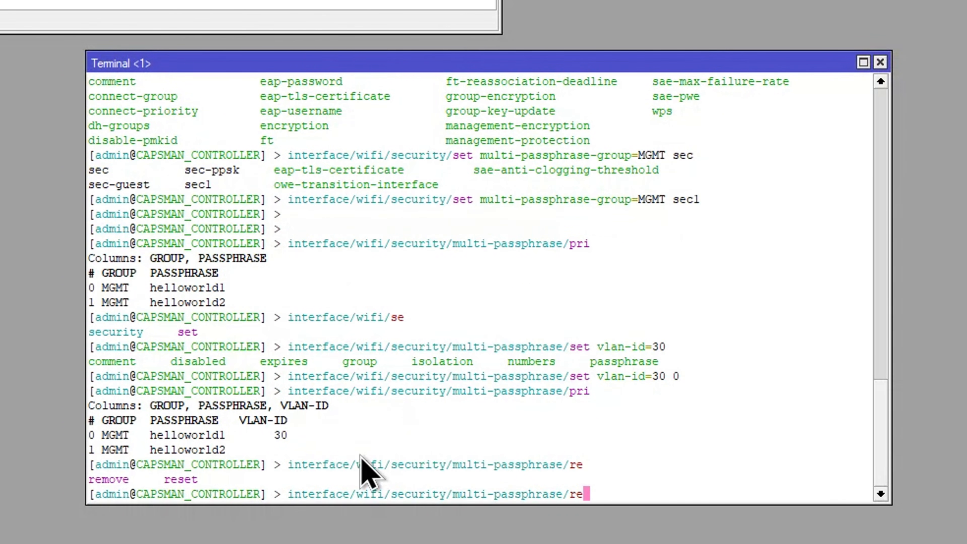
text(m)
key(Tab)
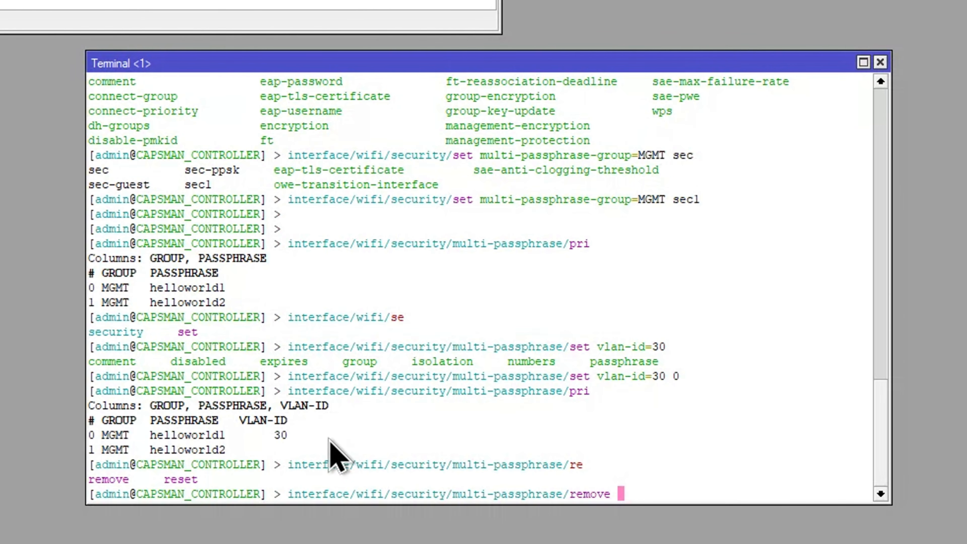
text(1)
key(Return)
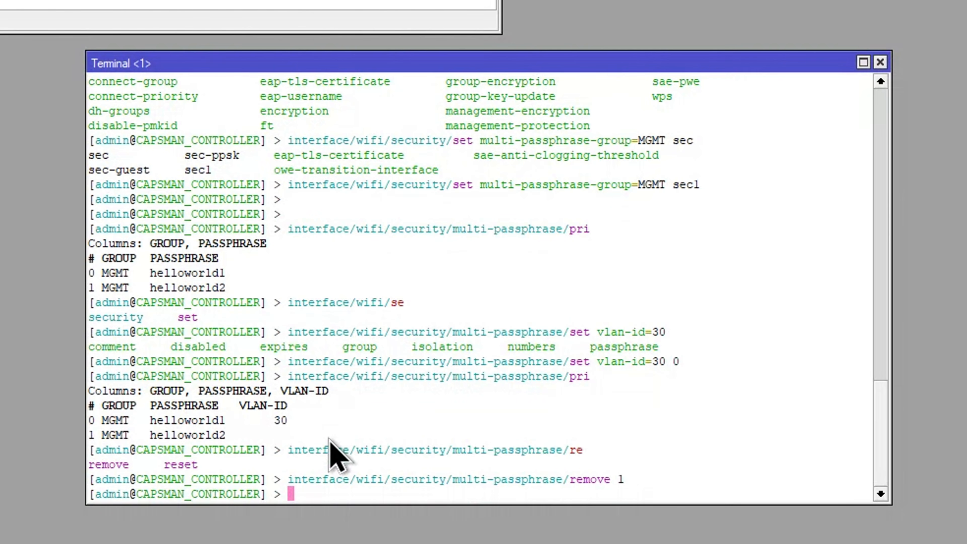
Step: Add a new multi-passphrase entry in group MGMT with VLAN ID 20 using the second passphrase
key(Up)
key(BackSpace)
key(BackSpace)
key(BackSpace)
key(BackSpace)
key(BackSpace)
key(BackSpace)
key(BackSpace)
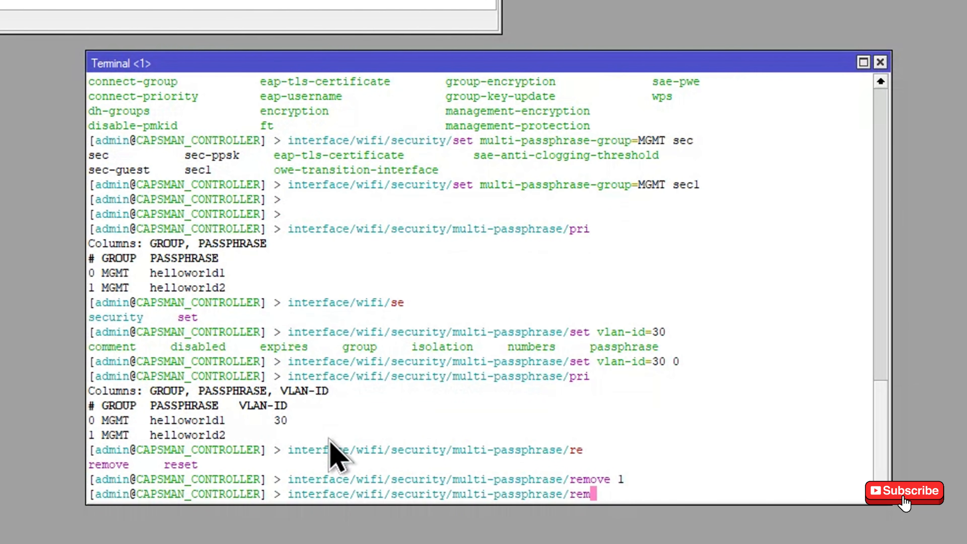
key(BackSpace)
text(add)
key(Tab)
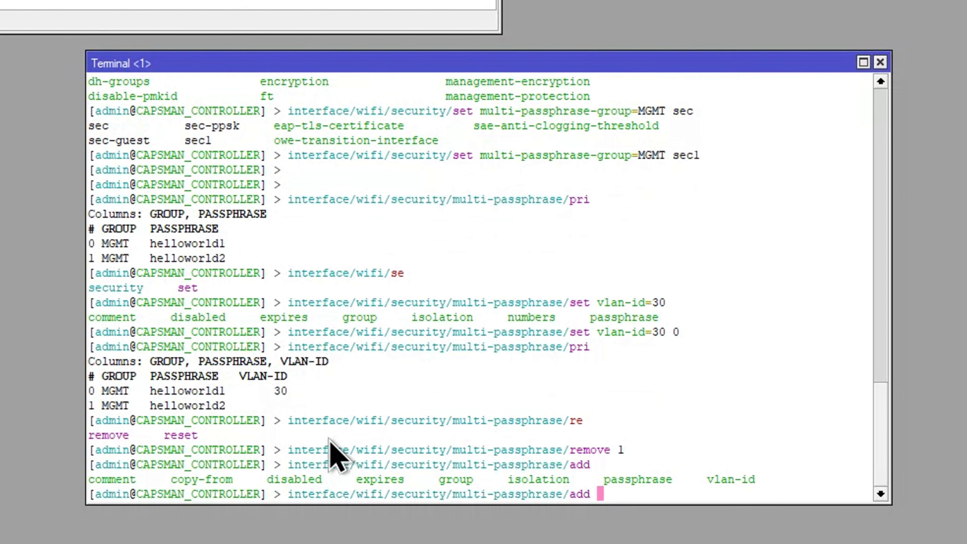
text(pas)
key(Tab)
text(he)
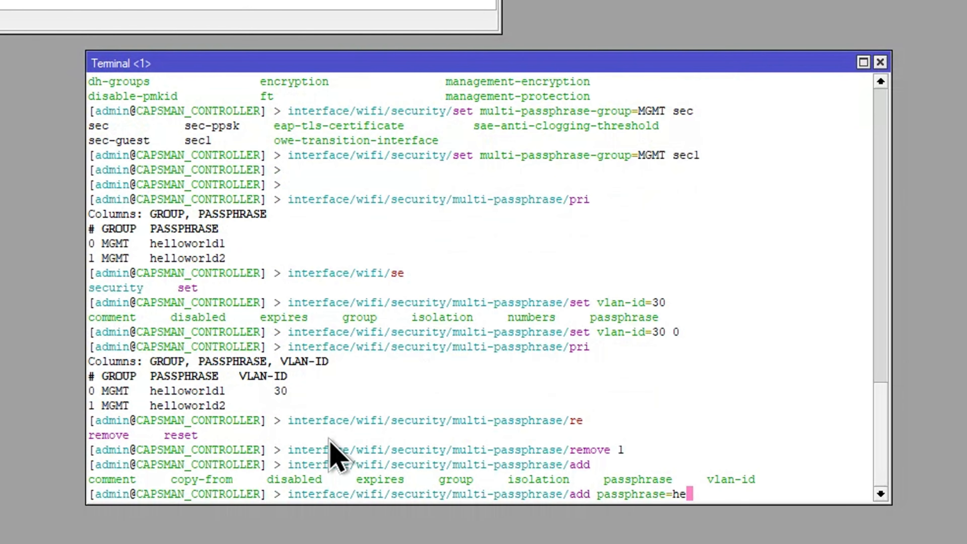
text(llo)
key(BackSpace)
text(world)
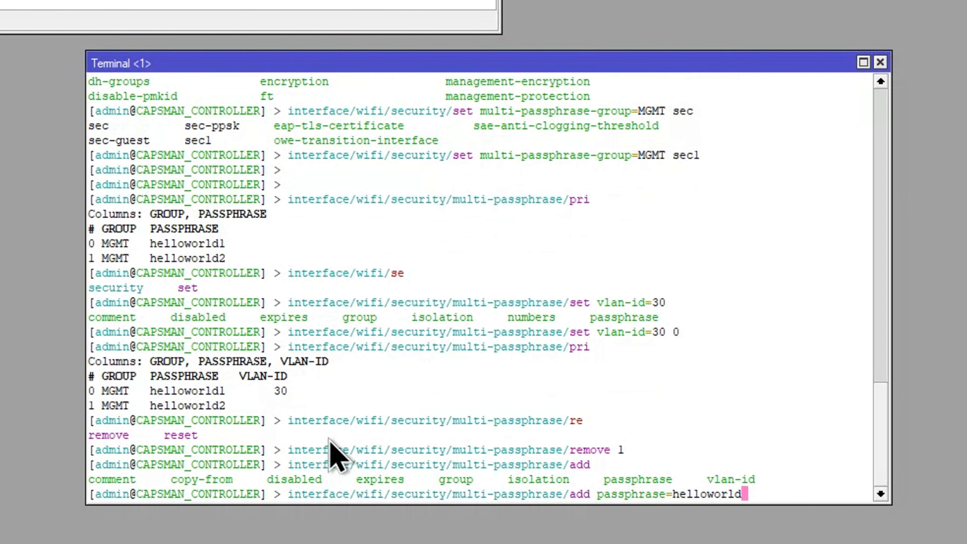
text(2 vlan)
key(Tab)
text(20 )
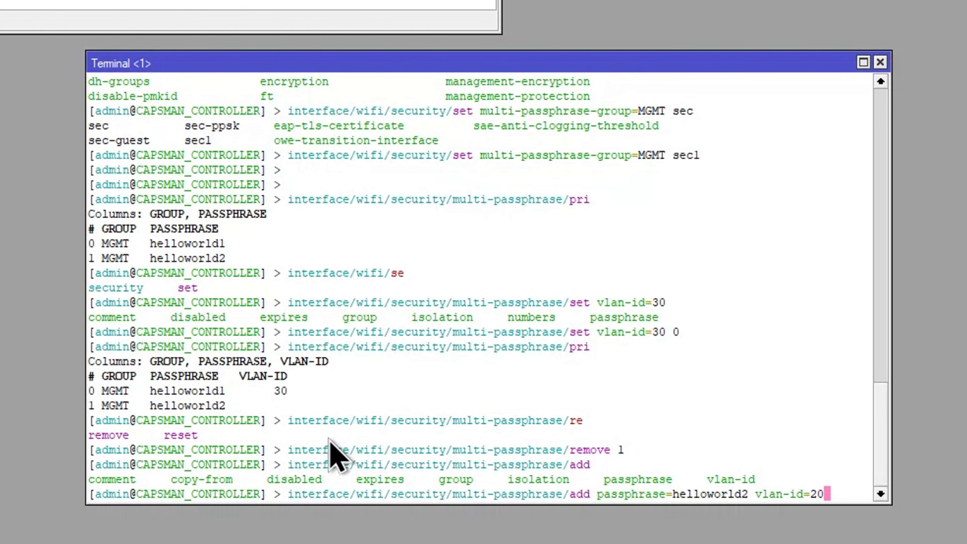
text(group=)
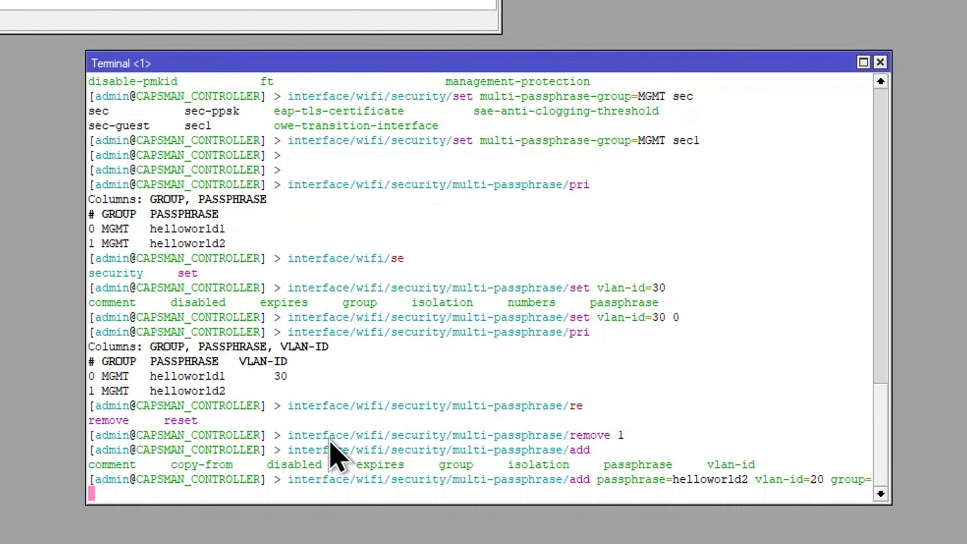
text(MGMT)
key(Return)
key(Return)
key(Return)
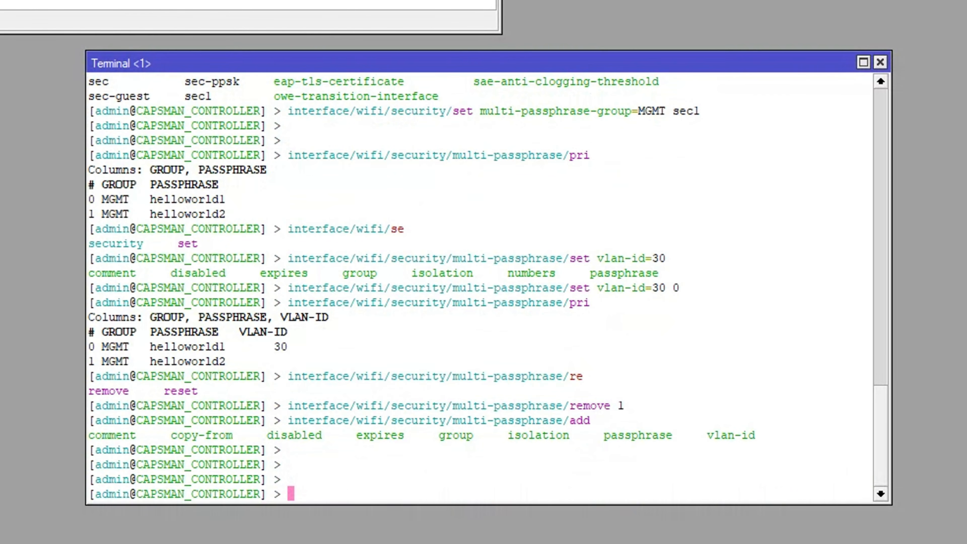
Step: Print the multi-passphrase list again
key(Up)
key(Up)
key(Up)
key(Up)
key(Down)
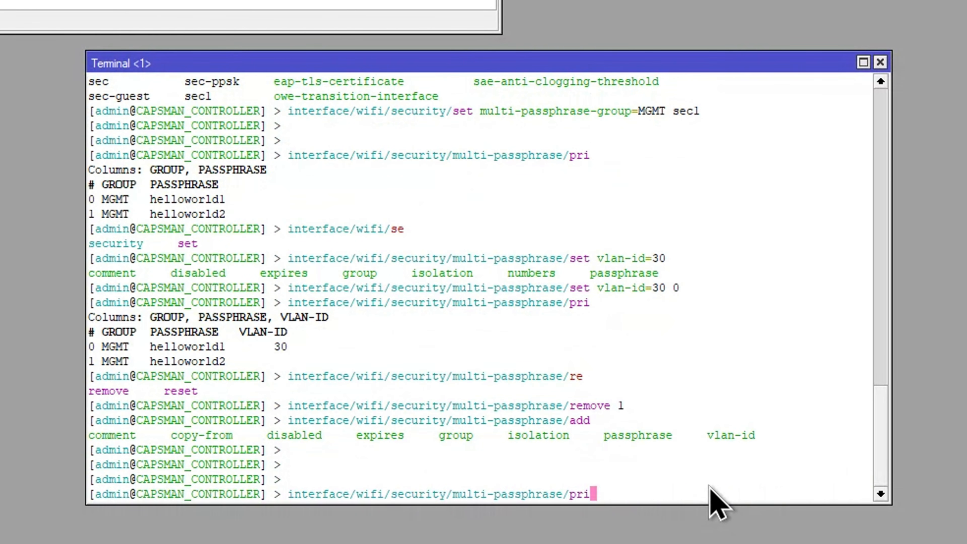
key(Return)
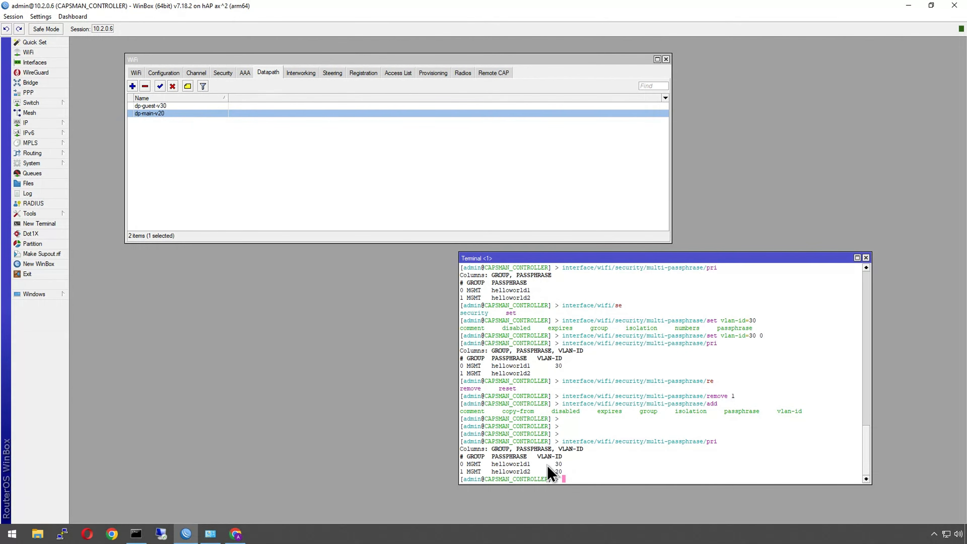
Step: Connect the laptop to MikroTikMasters-2G from the Wi-Fi network list
click(946, 533)
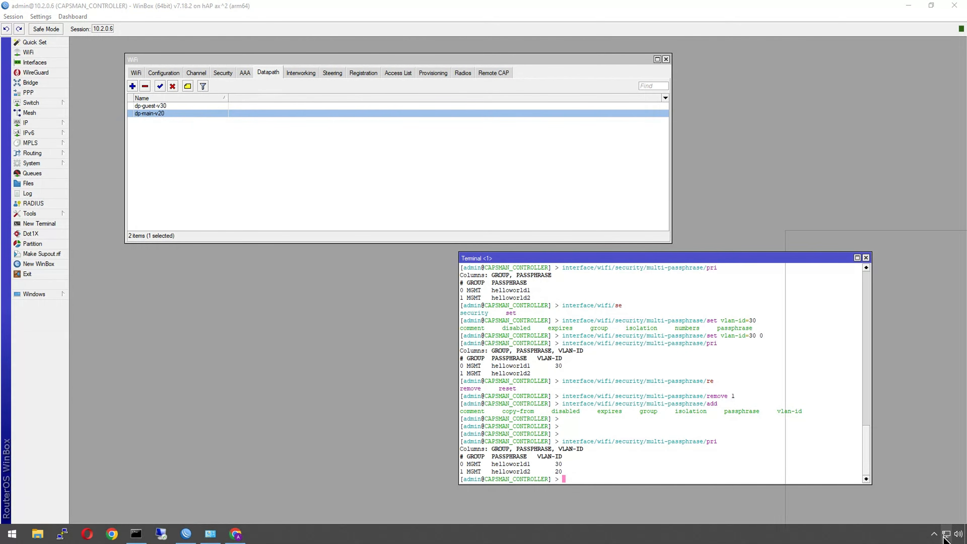
click(865, 341)
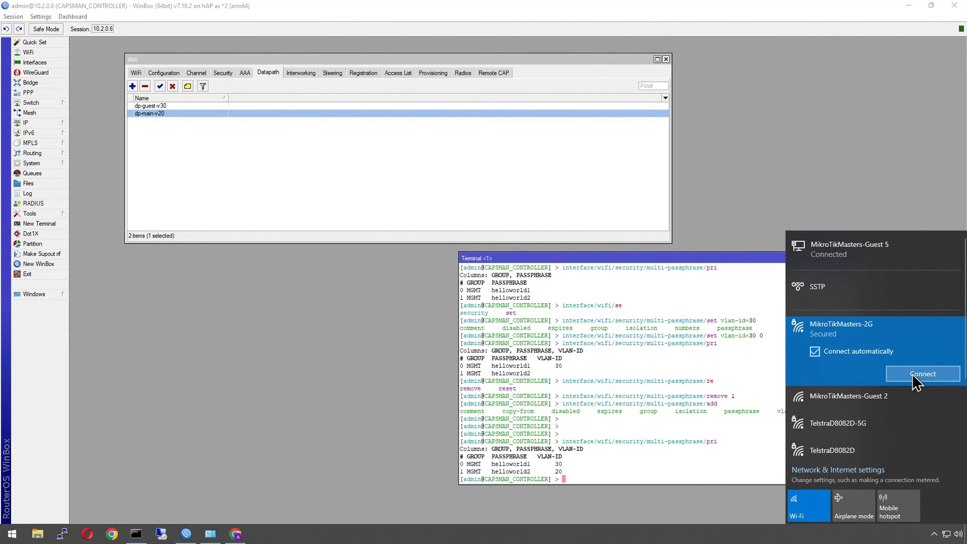
click(917, 379)
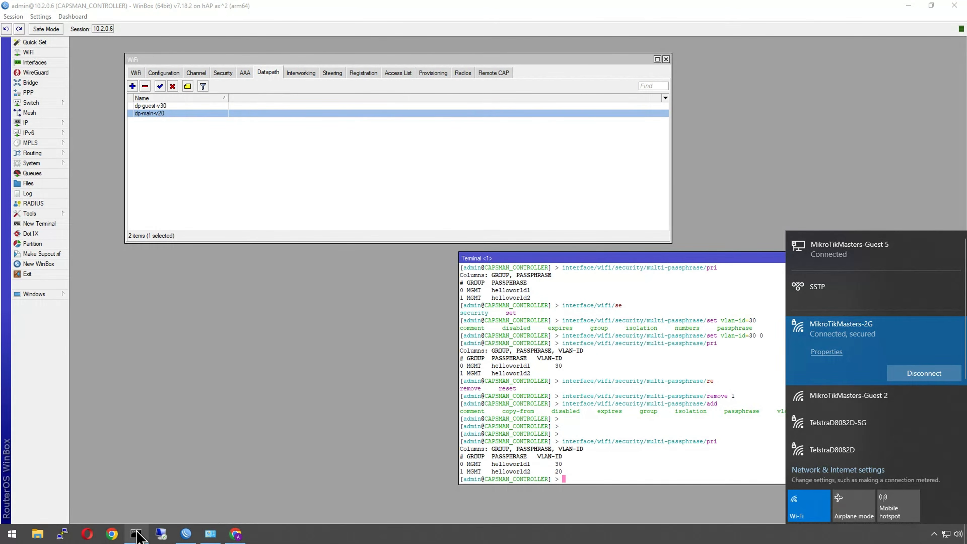
Step: Rerun ipconfig in the Command Prompt to check the Wi-Fi adapter's IPv4 address, then close the WiFi window
click(136, 533)
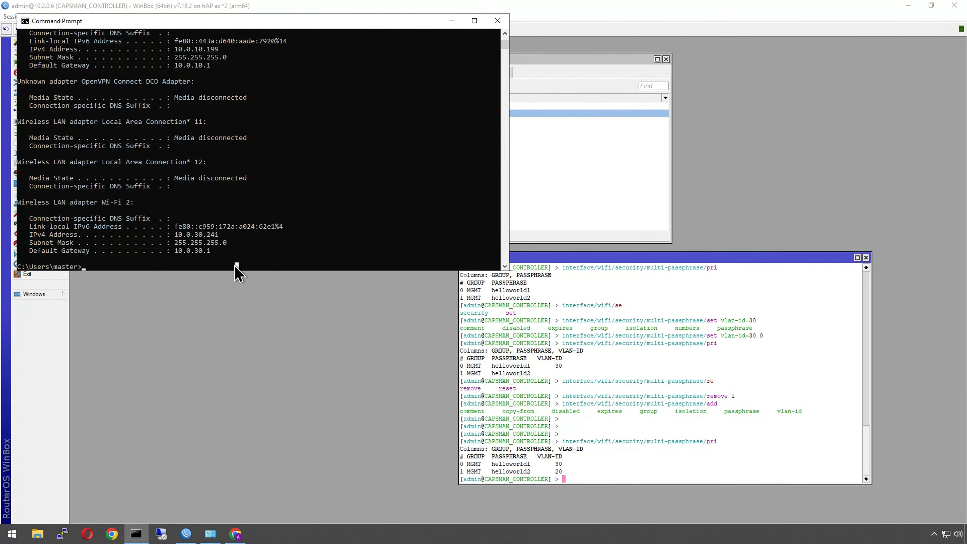
key(Up)
key(Return)
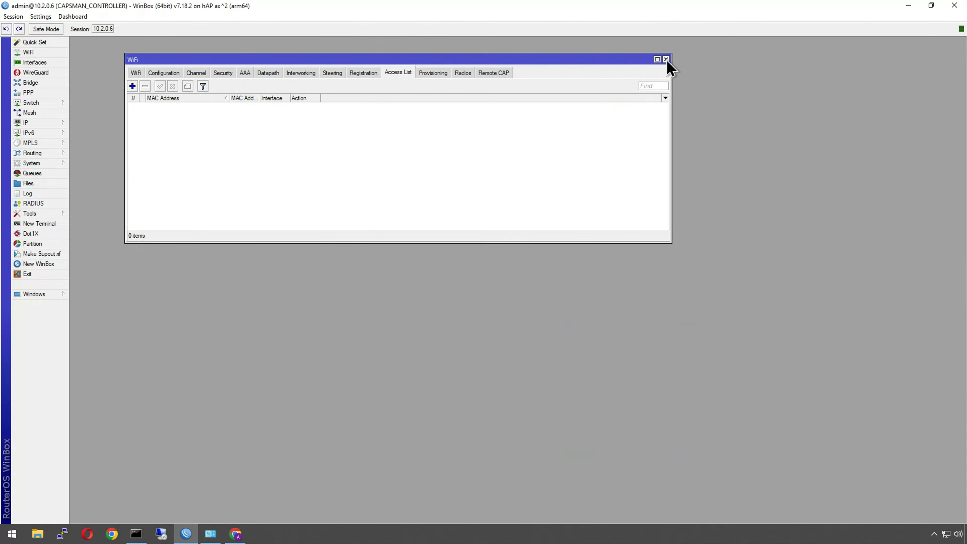
click(666, 60)
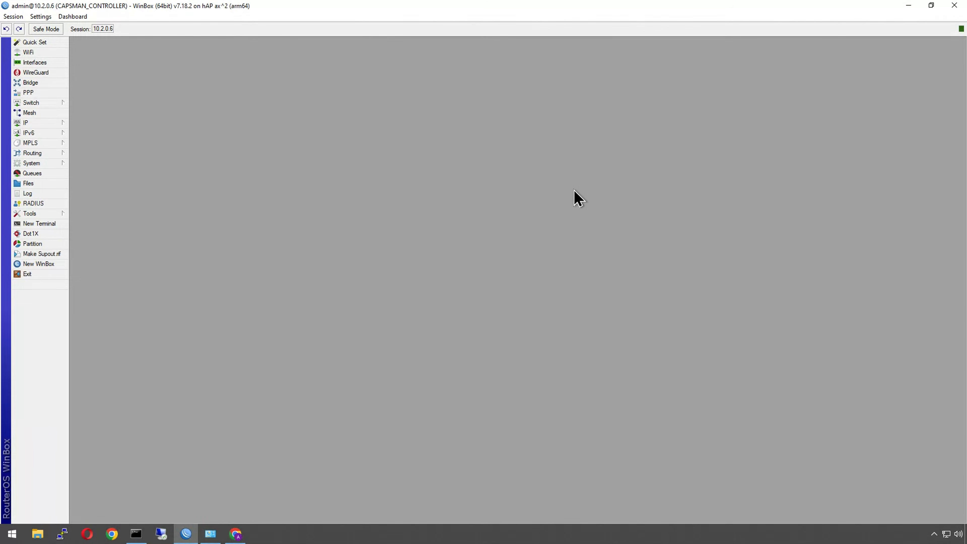